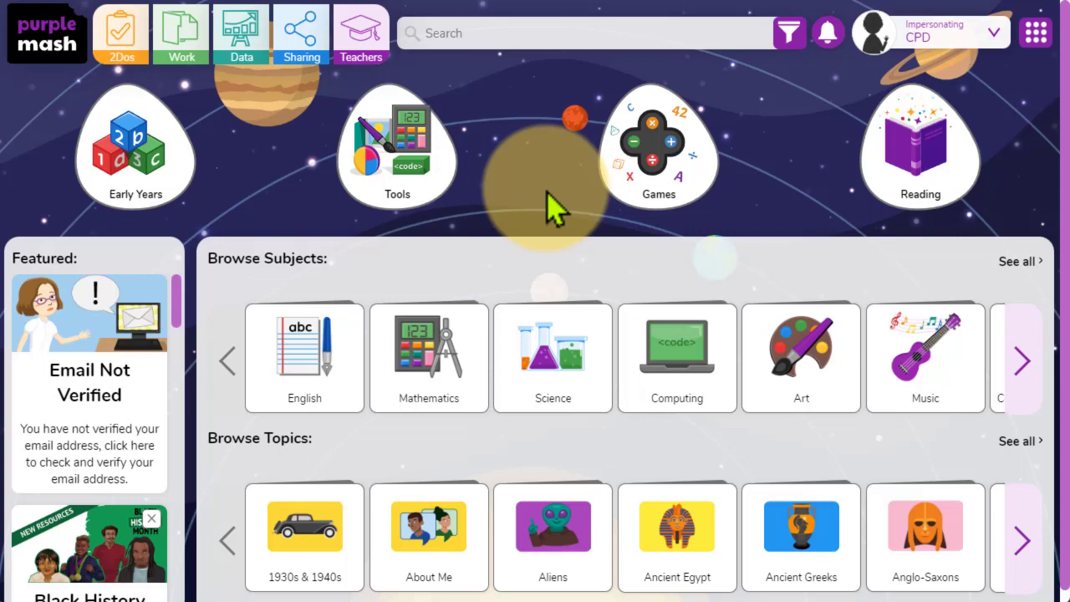
- Open the 2Publish Plus template collection from the English tools
{"action": "left_click", "coordinate": [416, 157]}
{"action": "scroll", "coordinate": [461, 293], "scroll_direction": "down", "scroll_amount": 3}
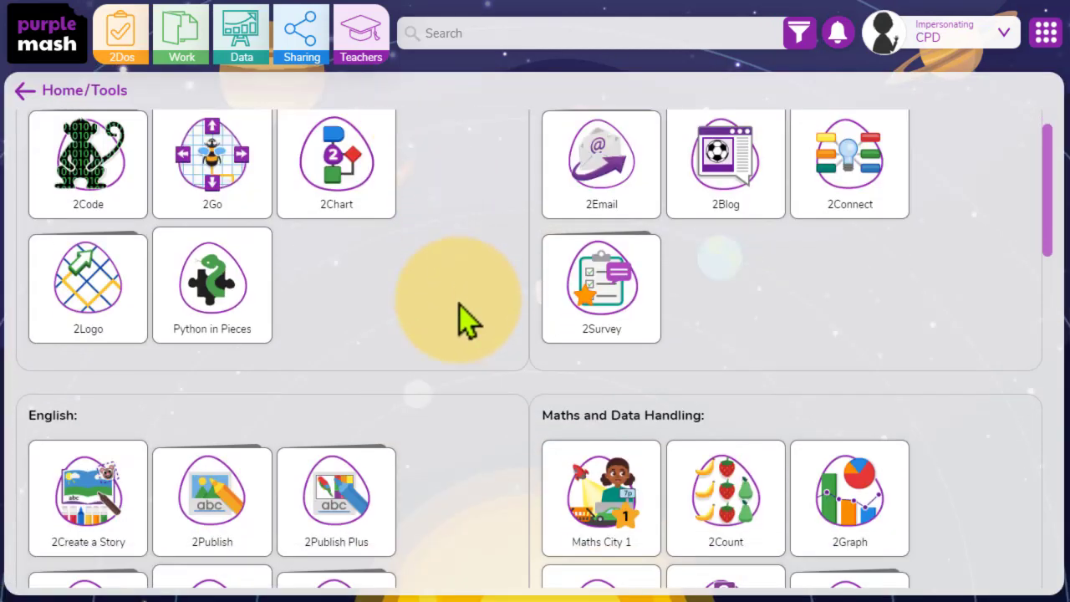
{"action": "scroll", "coordinate": [468, 322], "scroll_direction": "down", "scroll_amount": 1}
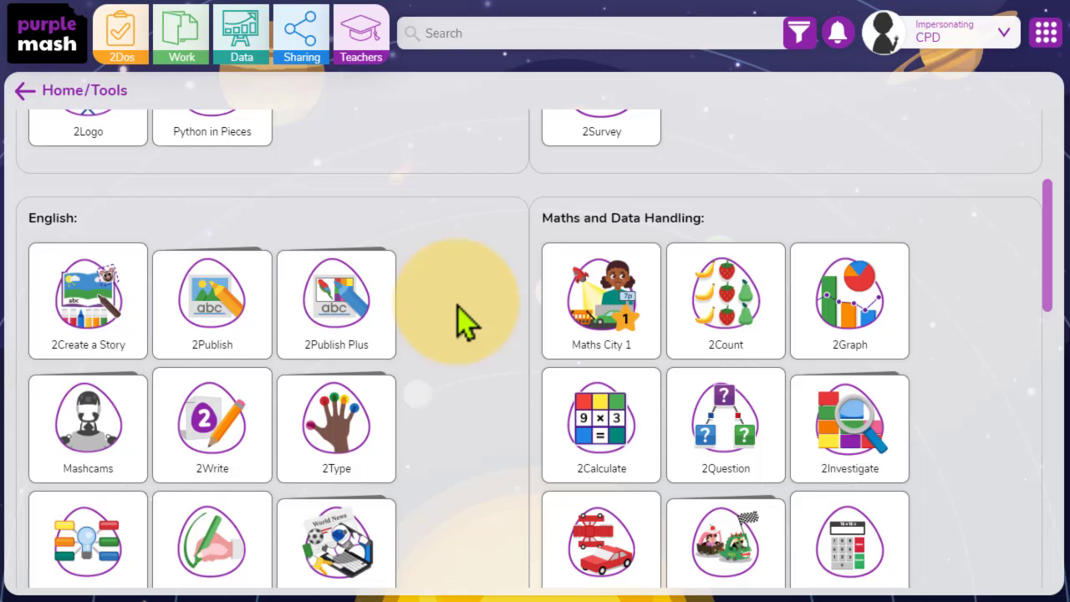
{"action": "mouse_move", "coordinate": [251, 323]}
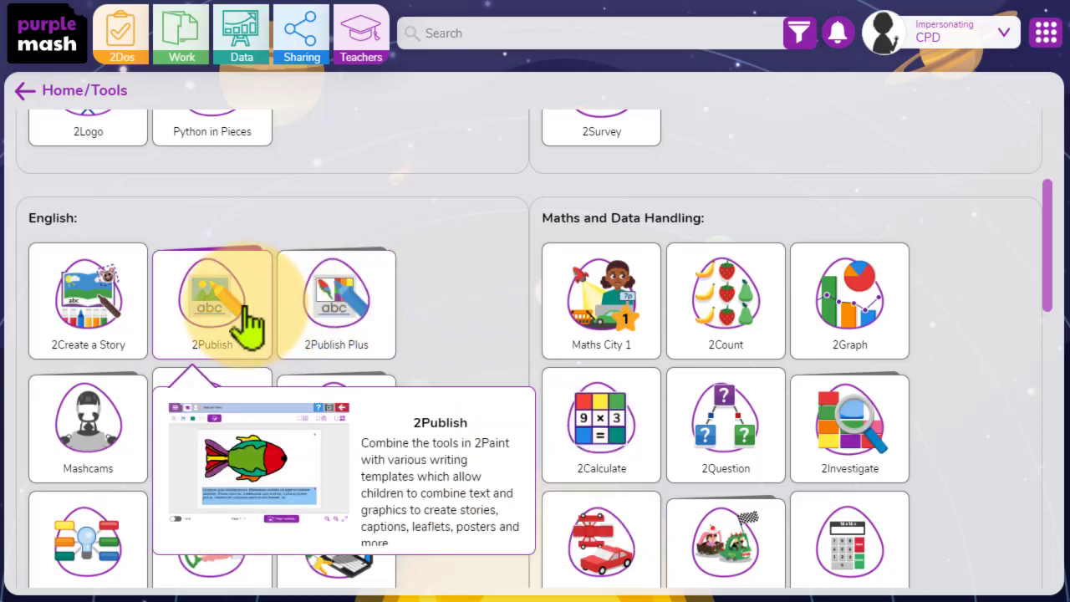
{"action": "left_click", "coordinate": [322, 330]}
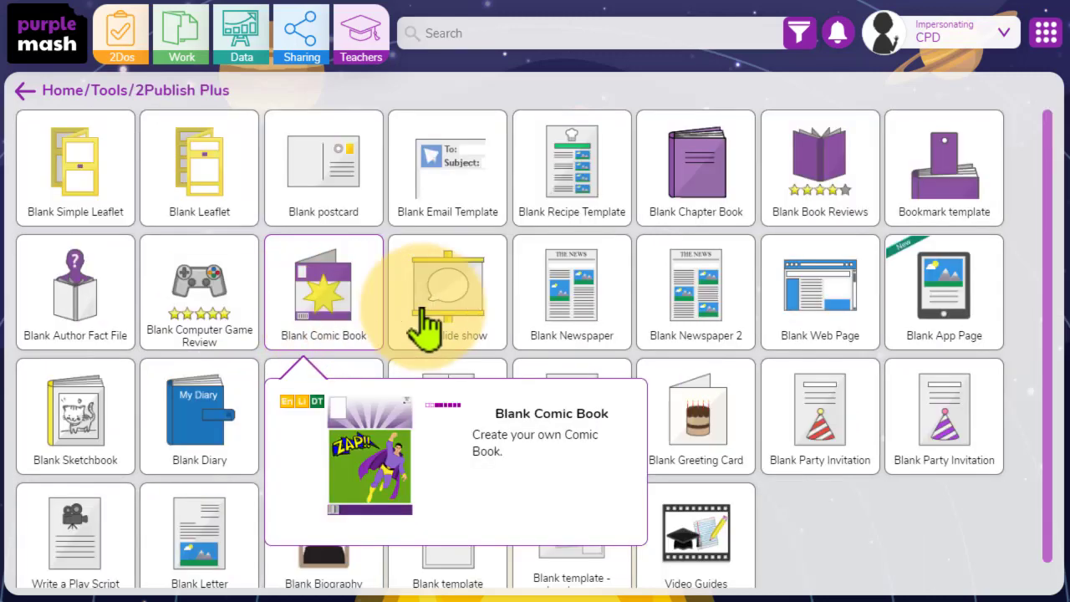
- Launch the Blank Newspaper template and dismiss its introduction message
{"action": "mouse_move", "coordinate": [706, 380]}
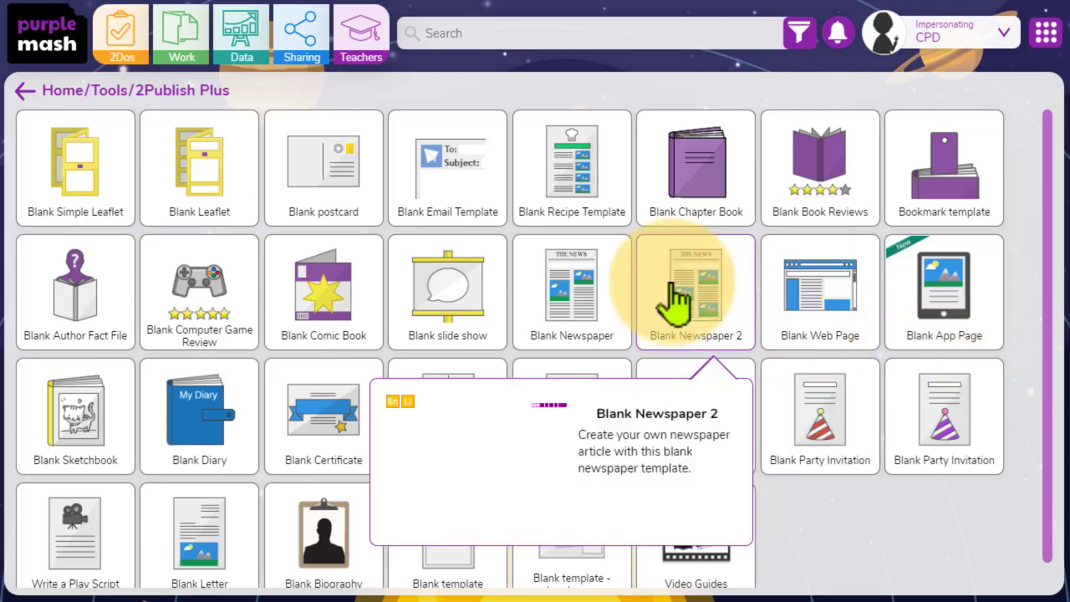
{"action": "mouse_move", "coordinate": [590, 266]}
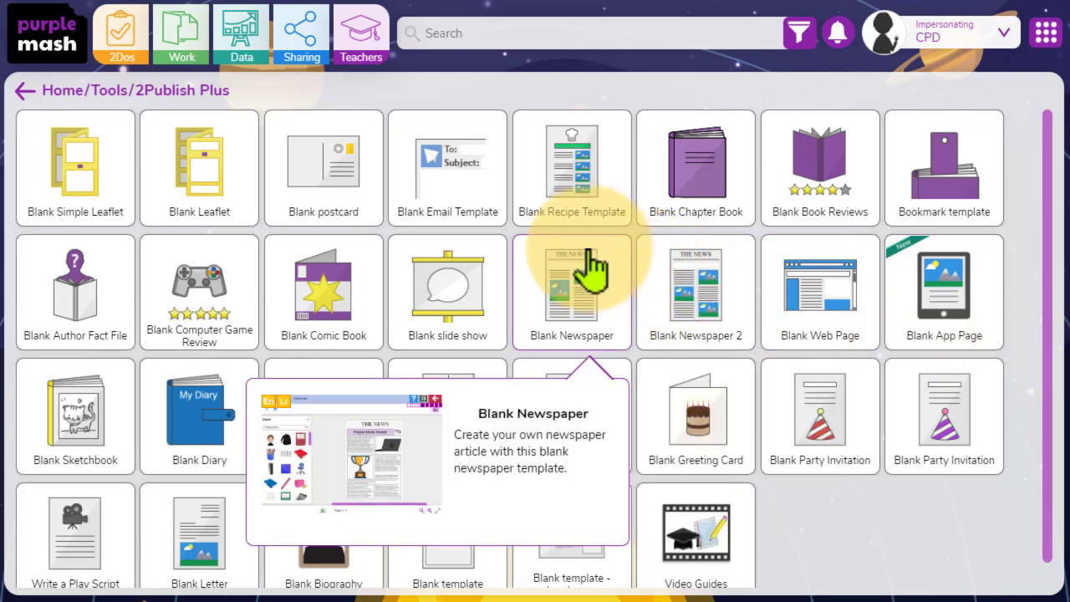
{"action": "left_click", "coordinate": [590, 266]}
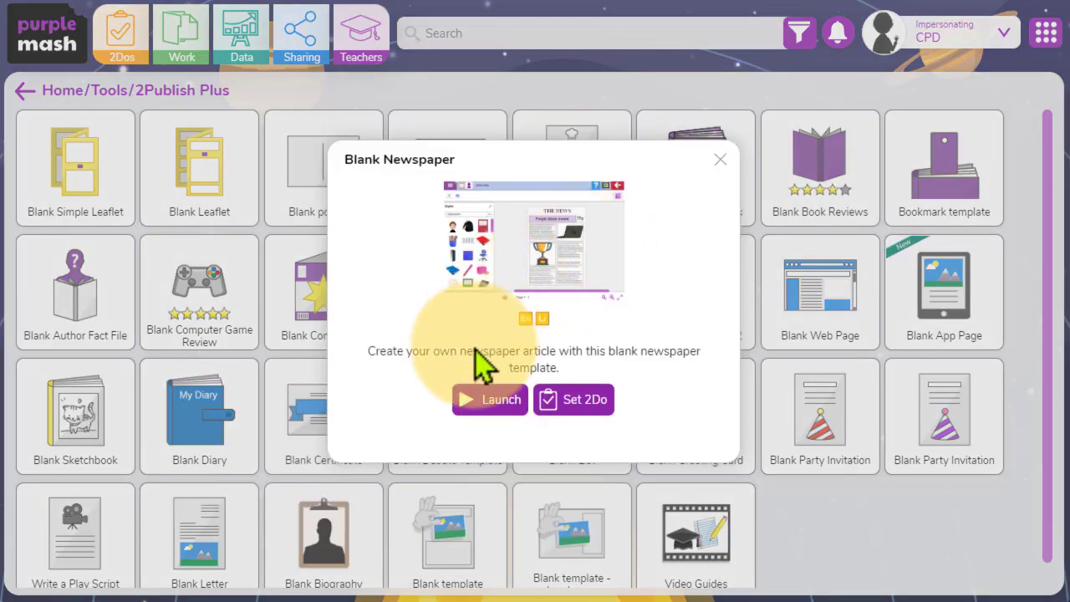
{"action": "left_click", "coordinate": [478, 407]}
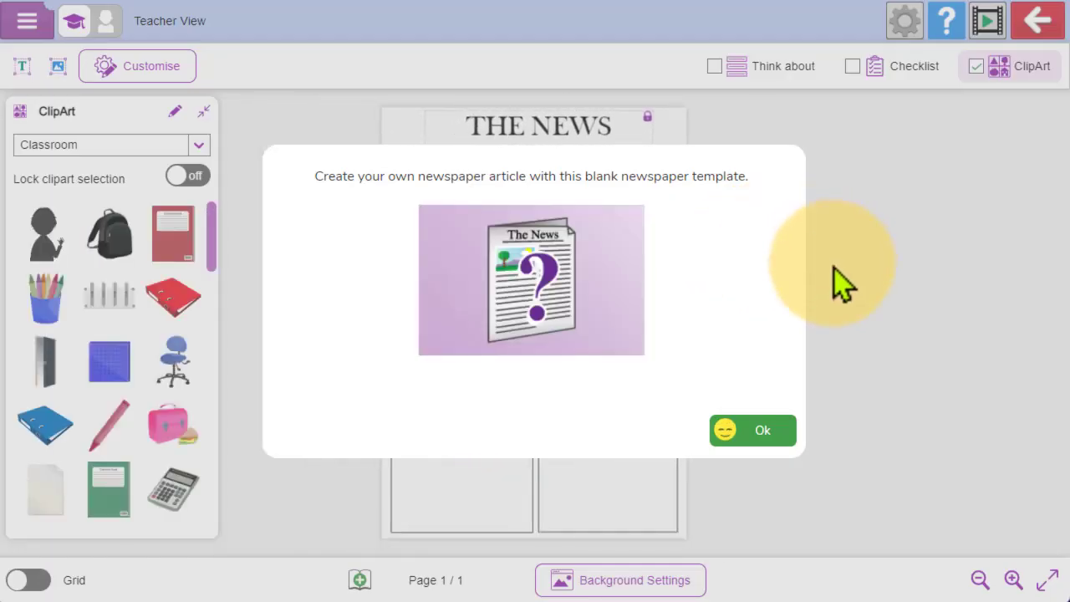
{"action": "left_click", "coordinate": [757, 433]}
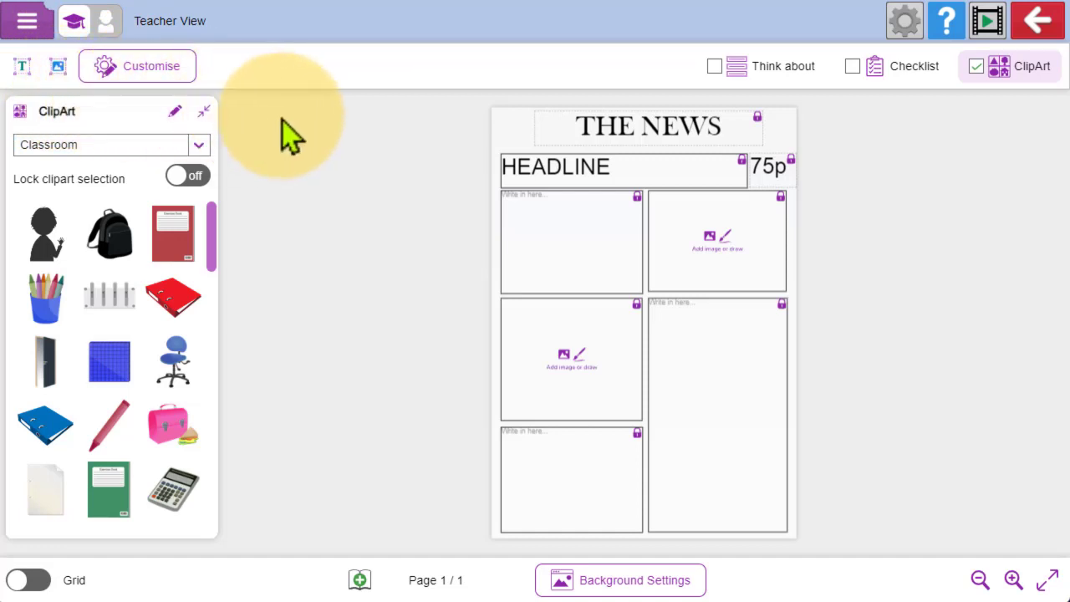
- Preview the newspaper template in Child View and return to Teacher View
{"action": "left_click", "coordinate": [108, 27]}
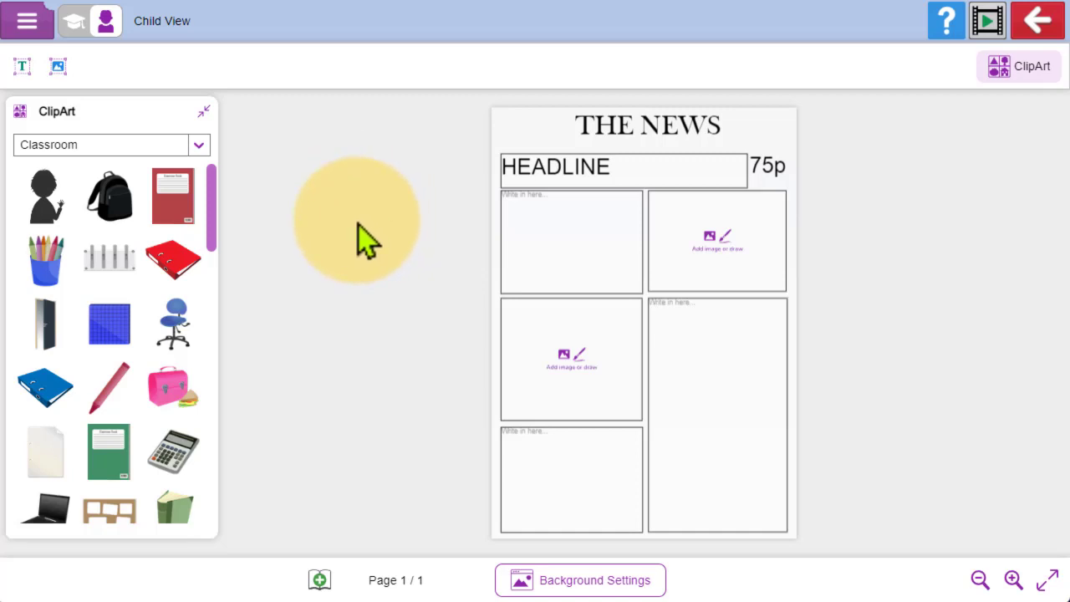
{"action": "left_click", "coordinate": [74, 21]}
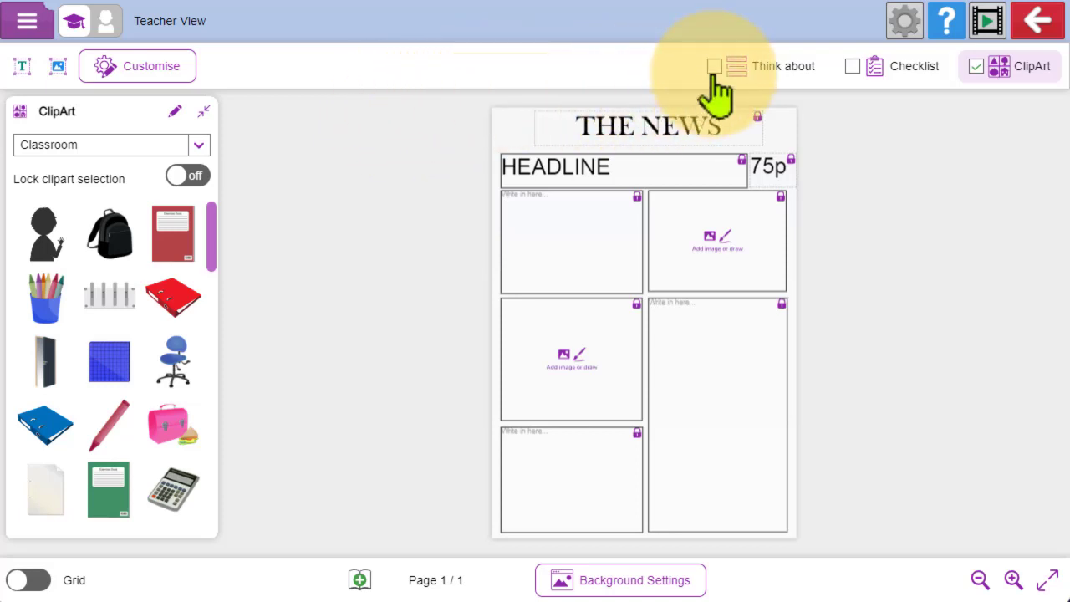
- Try out the ClipArt, Checklist and Think about supports, leaving all three switched off
{"action": "left_click", "coordinate": [976, 68]}
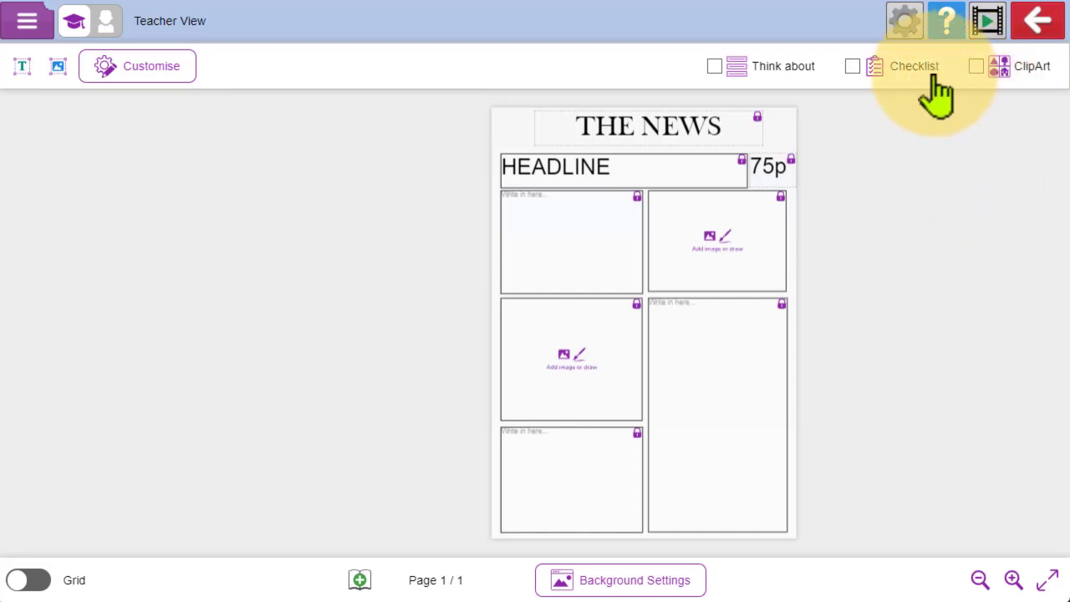
{"action": "left_click", "coordinate": [976, 69]}
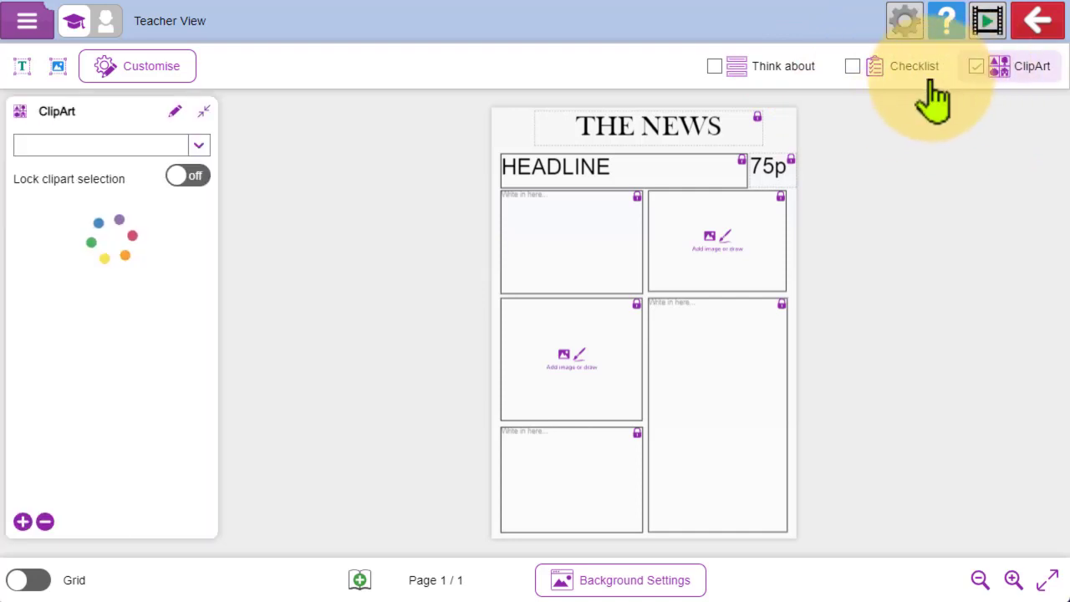
{"action": "left_click", "coordinate": [852, 68]}
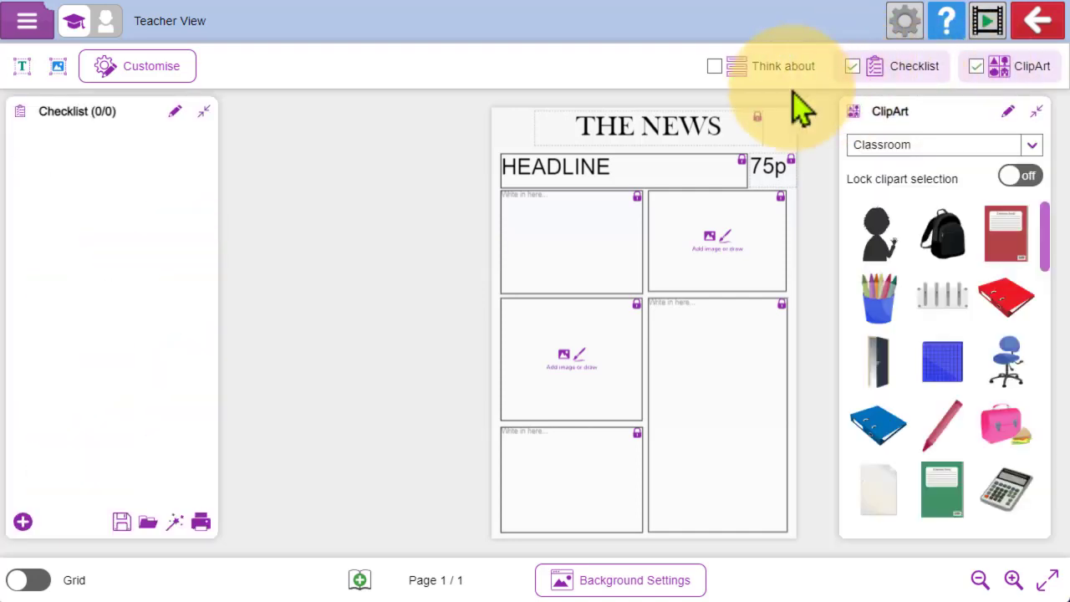
{"action": "left_click", "coordinate": [715, 68]}
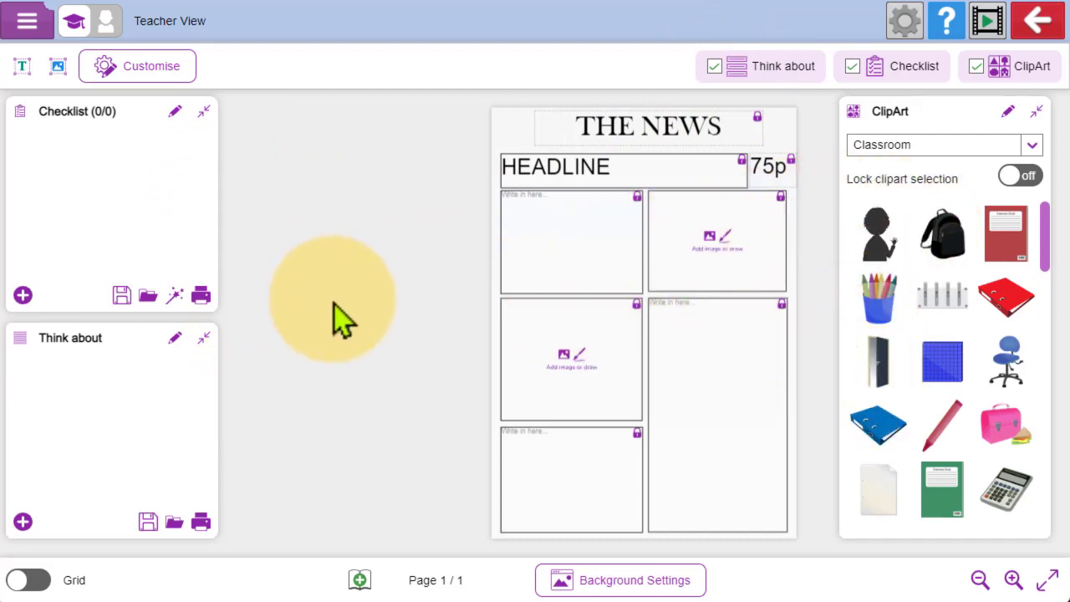
{"action": "left_click", "coordinate": [721, 67]}
{"action": "left_click", "coordinate": [869, 74]}
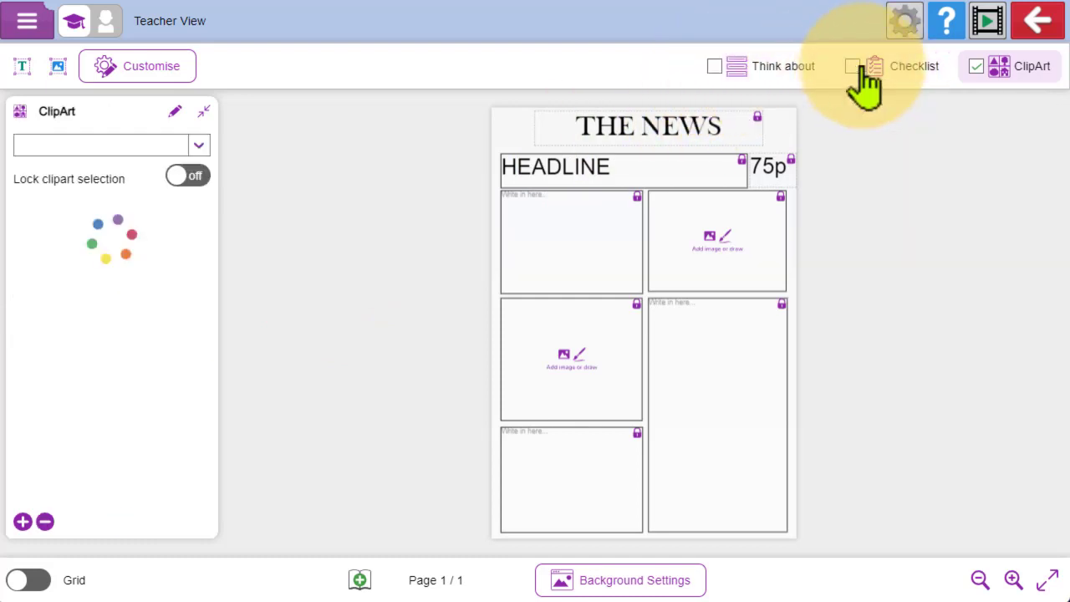
{"action": "left_click", "coordinate": [968, 72]}
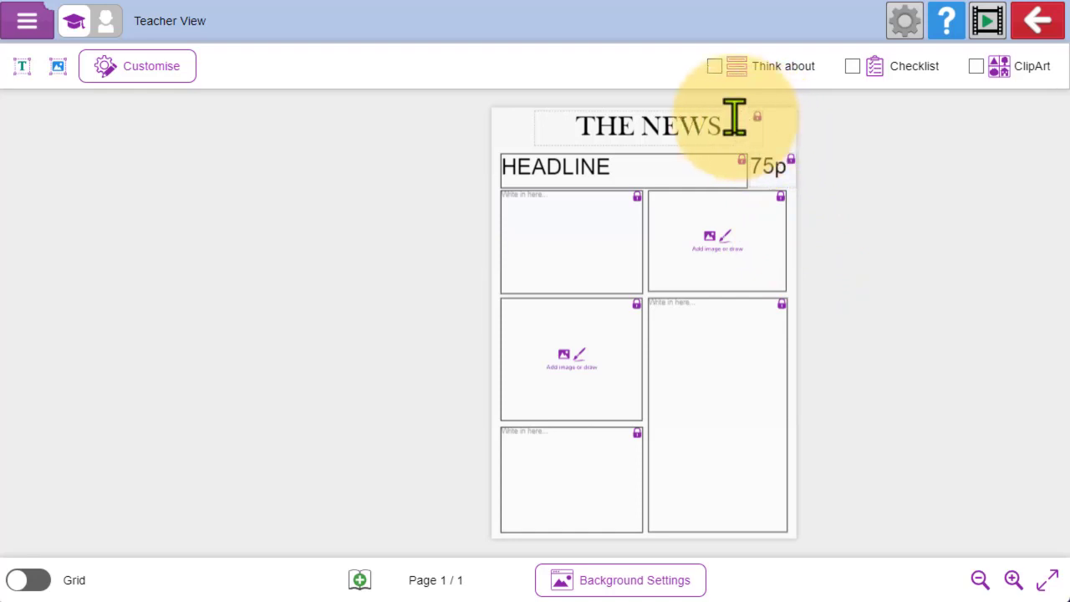
- Replace the newspaper's masthead text with "2Simple Today"
{"action": "left_click", "coordinate": [665, 124]}
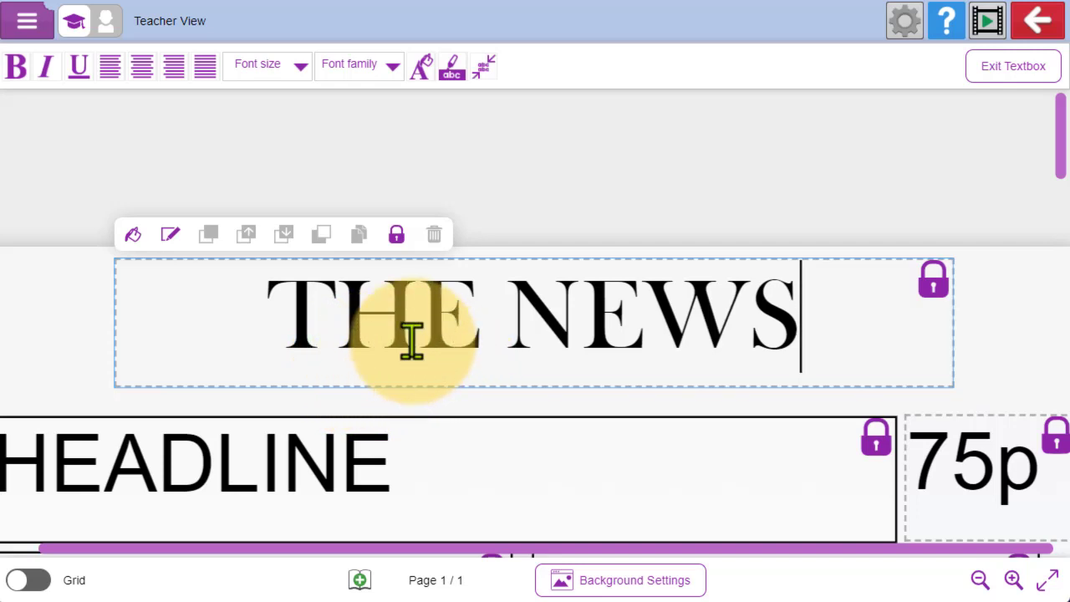
{"action": "key", "text": "BackSpace"}
{"action": "key", "text": "BackSpace"}
{"action": "key", "text": "BackSpace"}
{"action": "key", "text": "BackSpace"}
{"action": "key", "text": "BackSpace"}
{"action": "key", "text": "BackSpace"}
{"action": "key", "text": "BackSpace"}
{"action": "key", "text": "BackSpace"}
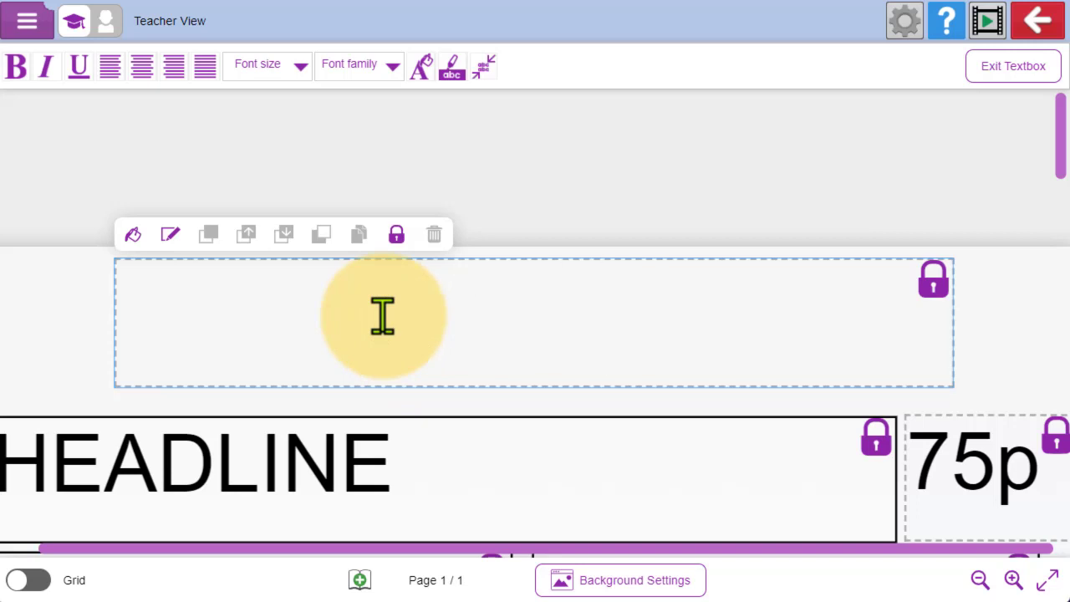
{"action": "type", "text": "2Simple T"}
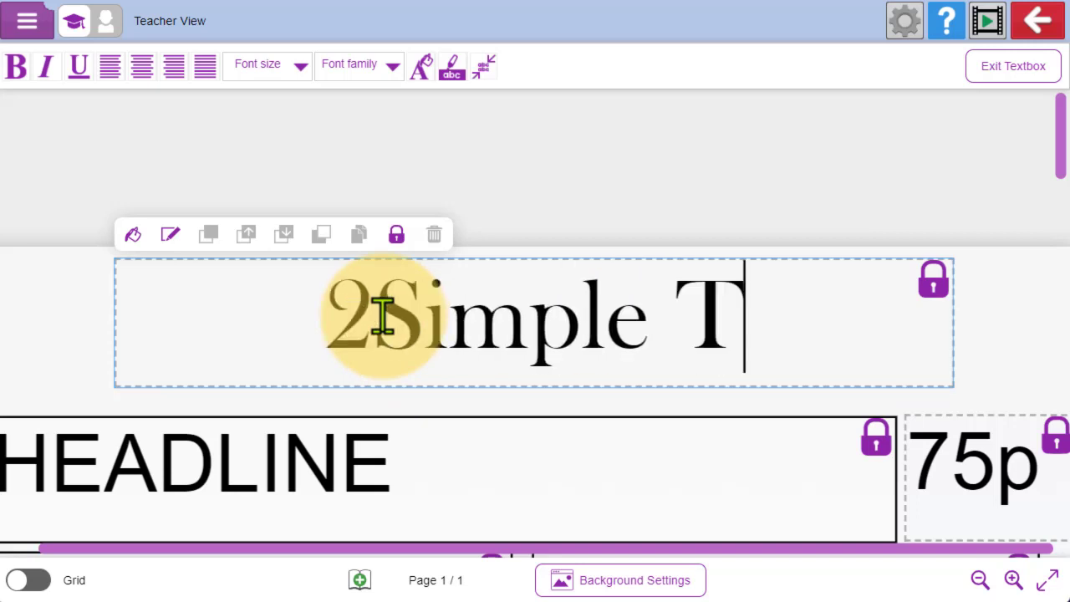
{"action": "type", "text": "oday"}
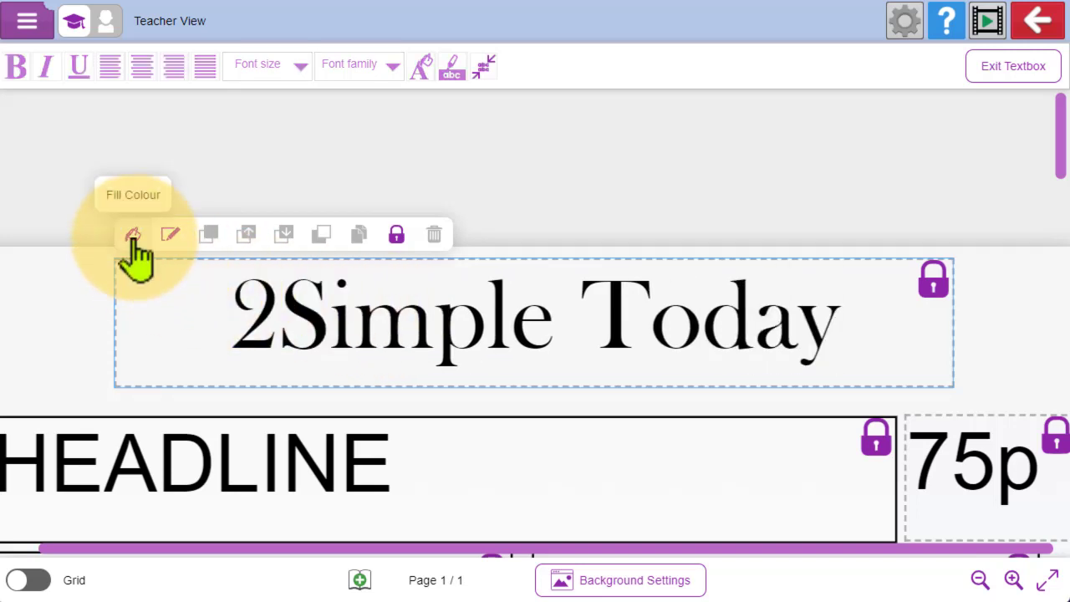
- Fill the masthead text box with teal at 70% opacity and leave the text box
{"action": "left_click", "coordinate": [132, 236]}
{"action": "left_click", "coordinate": [238, 223]}
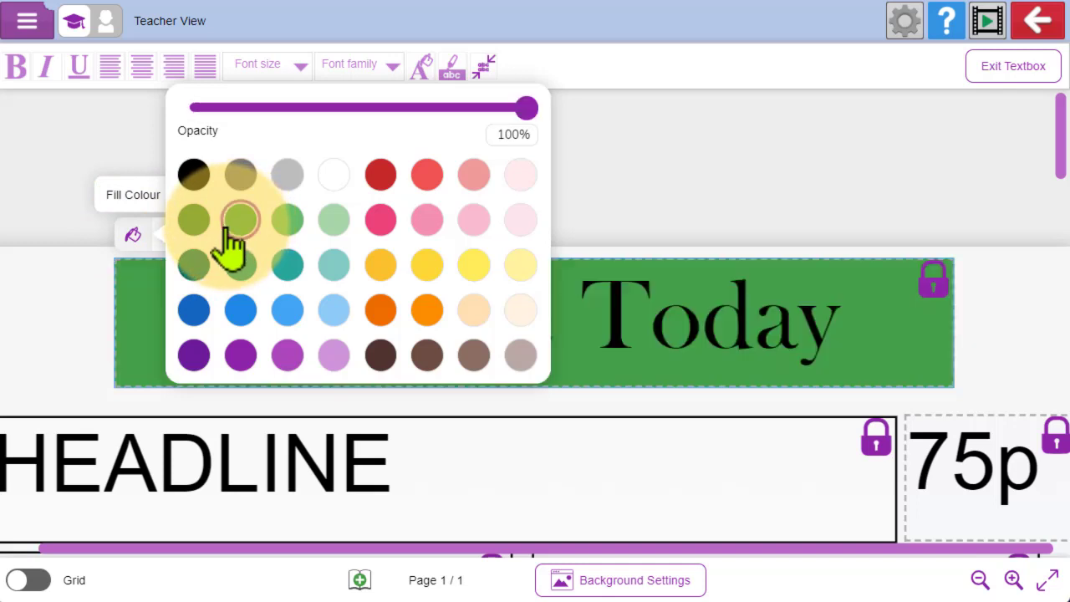
{"action": "left_click", "coordinate": [242, 266]}
{"action": "left_click_drag", "start_coordinate": [533, 109], "coordinate": [429, 107]}
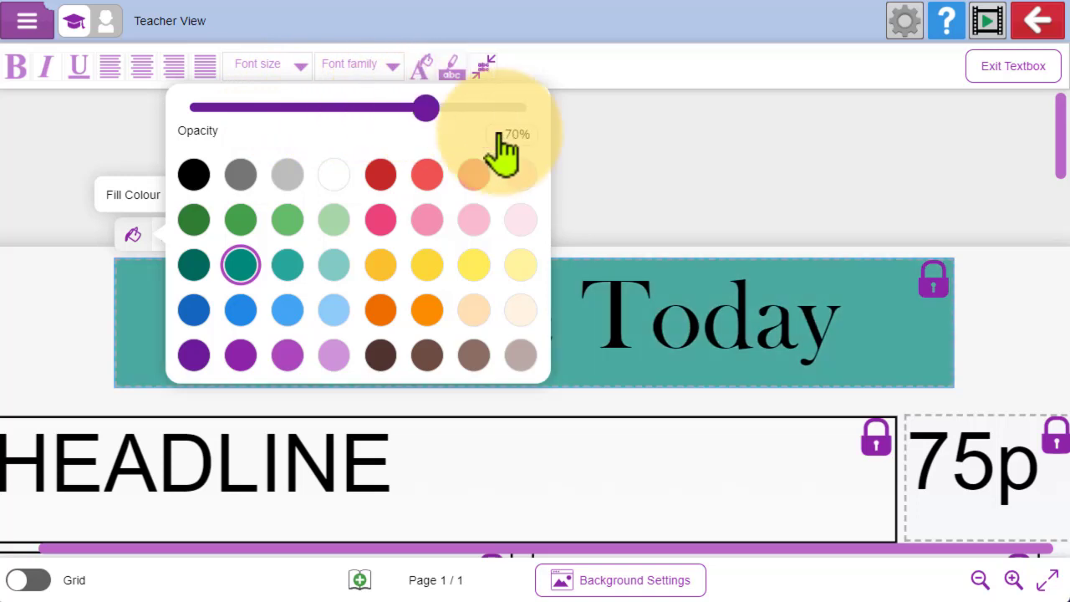
{"action": "left_click", "coordinate": [989, 313]}
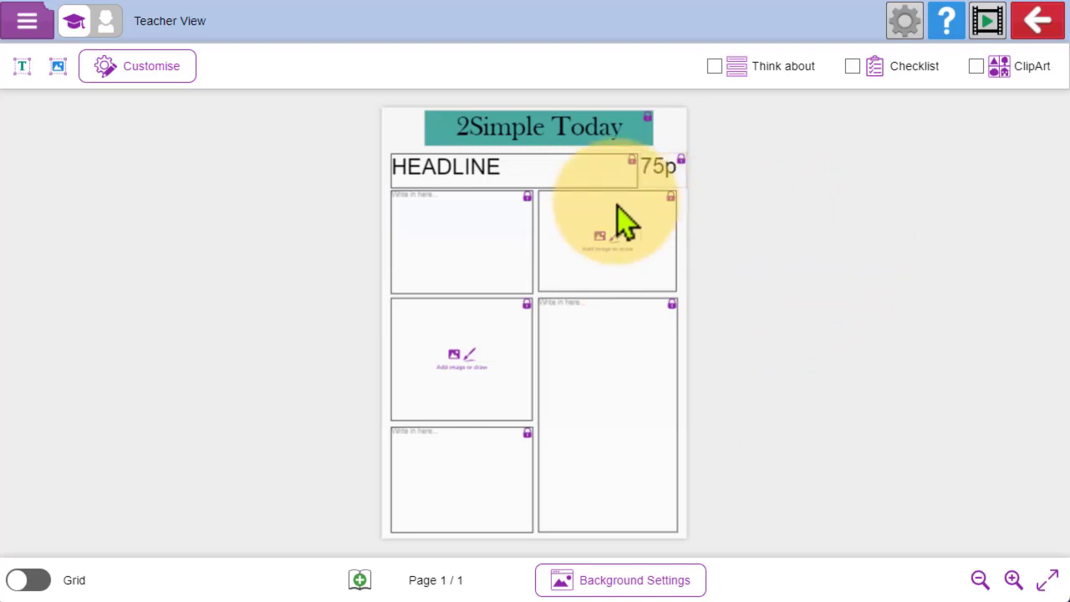
- Replace the placeholder text in the headline box with "Today's news..."
{"action": "left_click", "coordinate": [566, 167]}
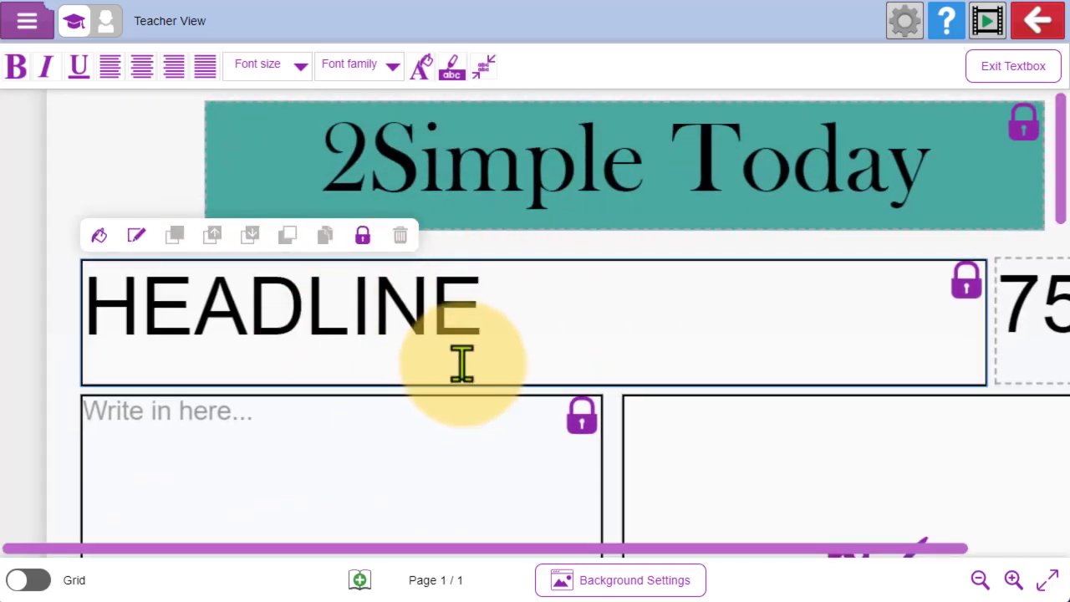
{"action": "left_click_drag", "start_coordinate": [546, 309], "coordinate": [30, 297]}
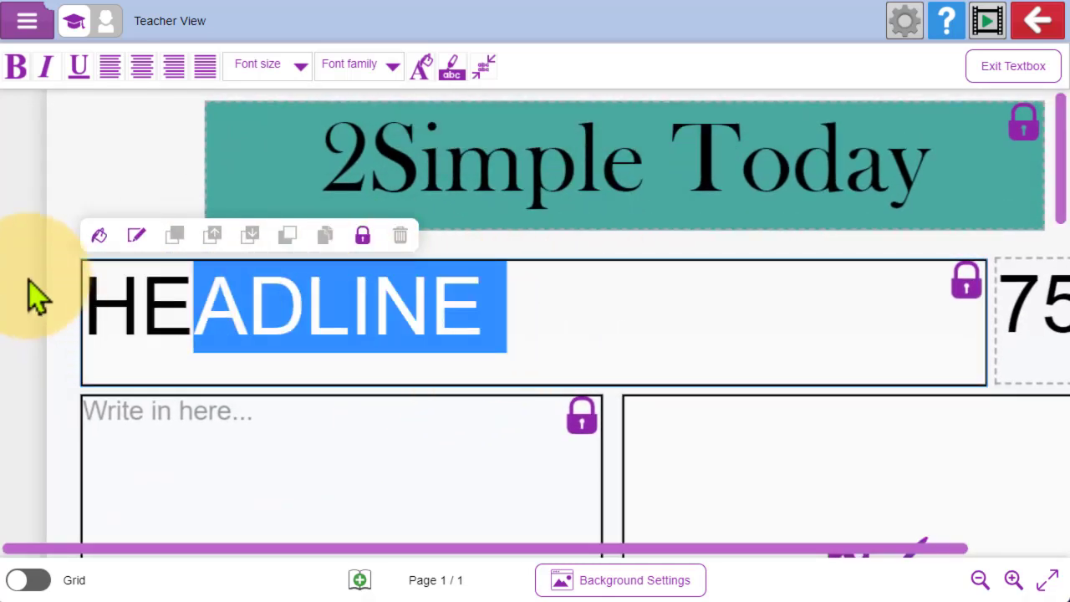
{"action": "type", "text": "Today'"}
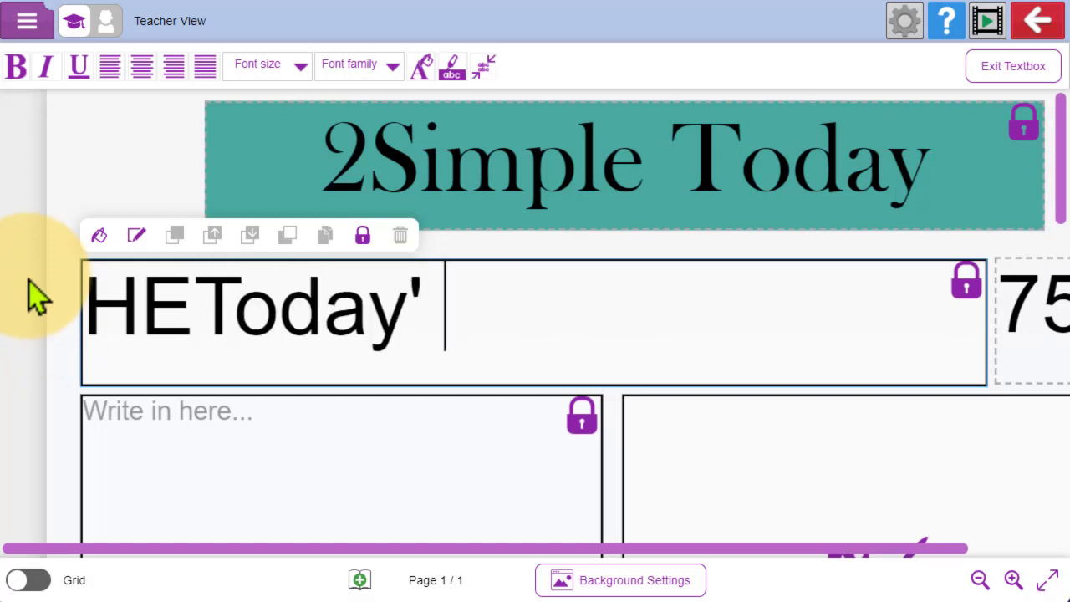
{"action": "key", "text": "BackSpace"}
{"action": "key", "text": "BackSpace"}
{"action": "key", "text": "BackSpace"}
{"action": "key", "text": "BackSpace"}
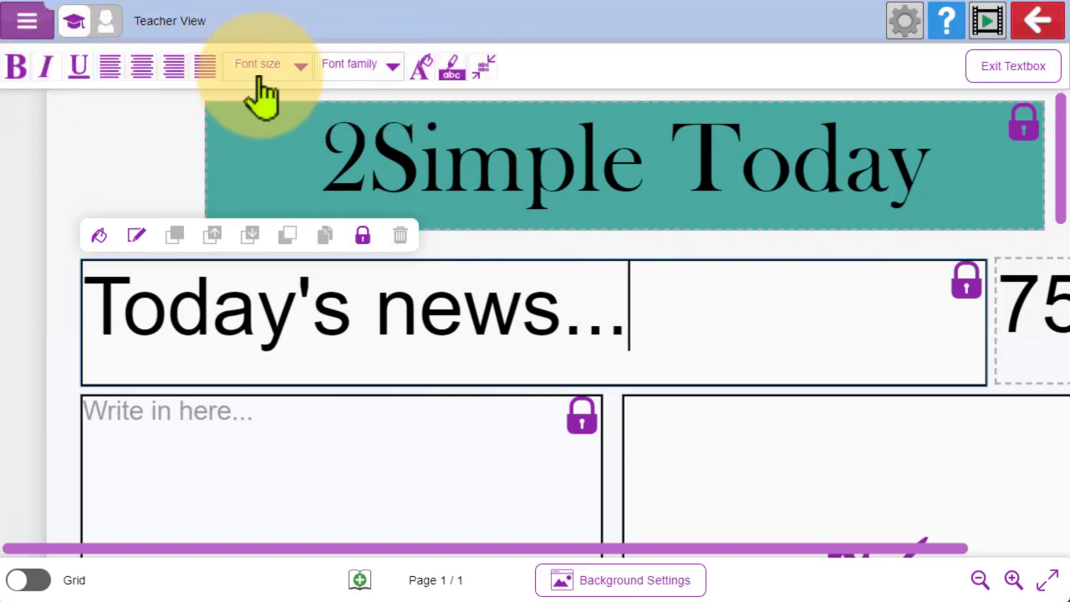
- Make the headline text bold, italic and underlined, and centre-align it
{"action": "left_click", "coordinate": [17, 70]}
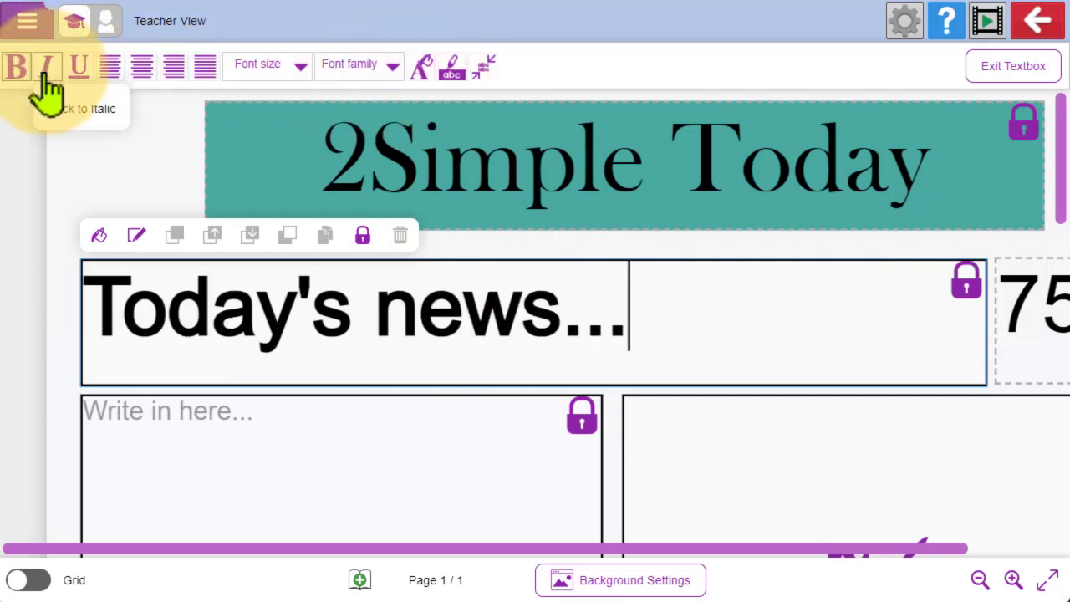
{"action": "left_click", "coordinate": [46, 71]}
{"action": "left_click", "coordinate": [79, 70]}
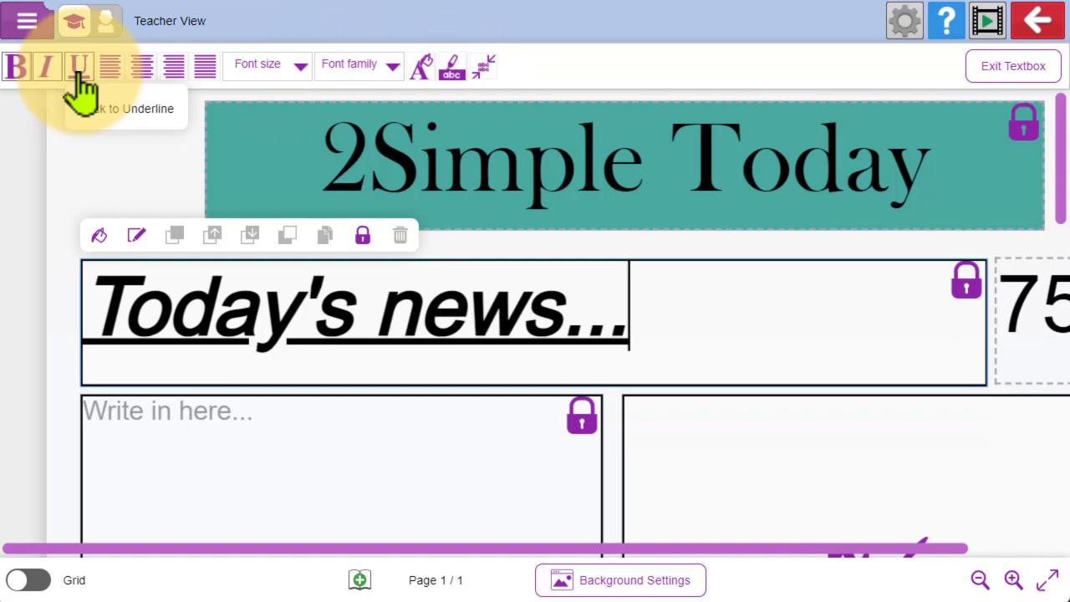
{"action": "left_click", "coordinate": [142, 75]}
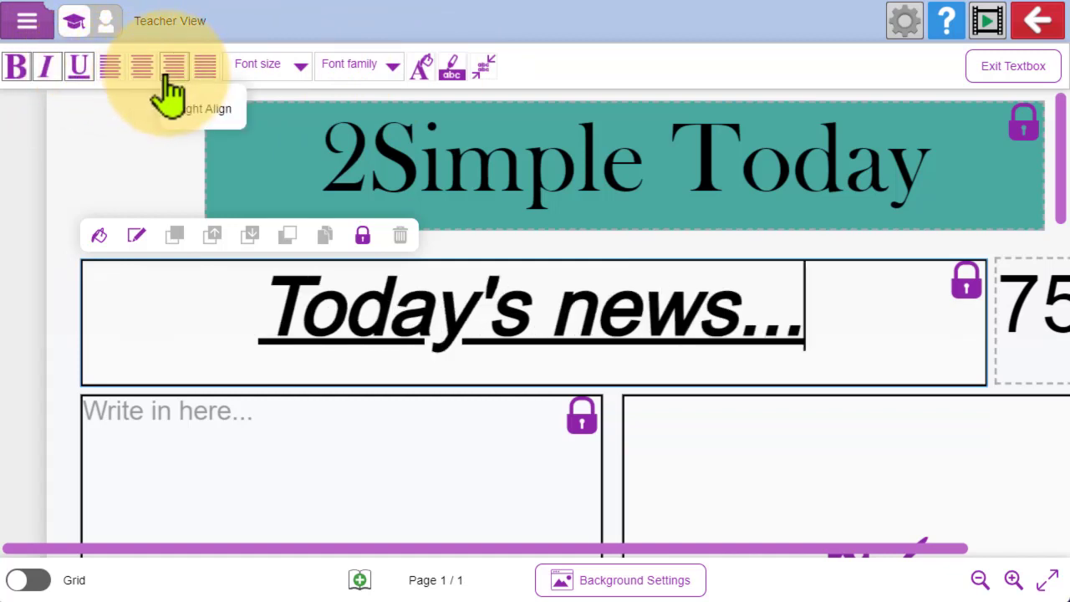
- Look over the available font sizes and set the headline's font family to Impact
{"action": "left_click", "coordinate": [300, 75]}
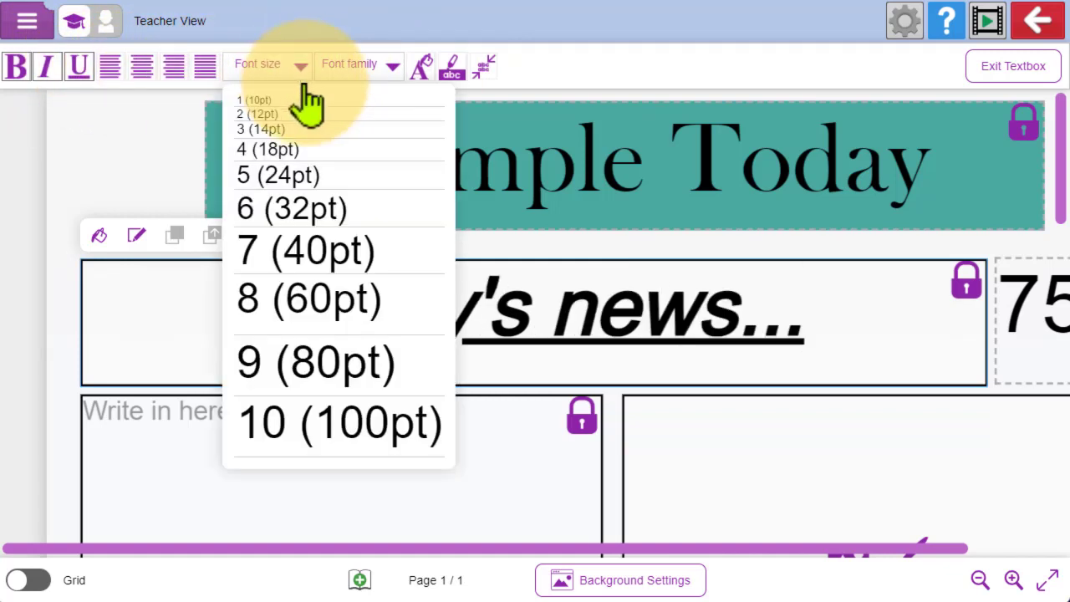
{"action": "left_click", "coordinate": [391, 72]}
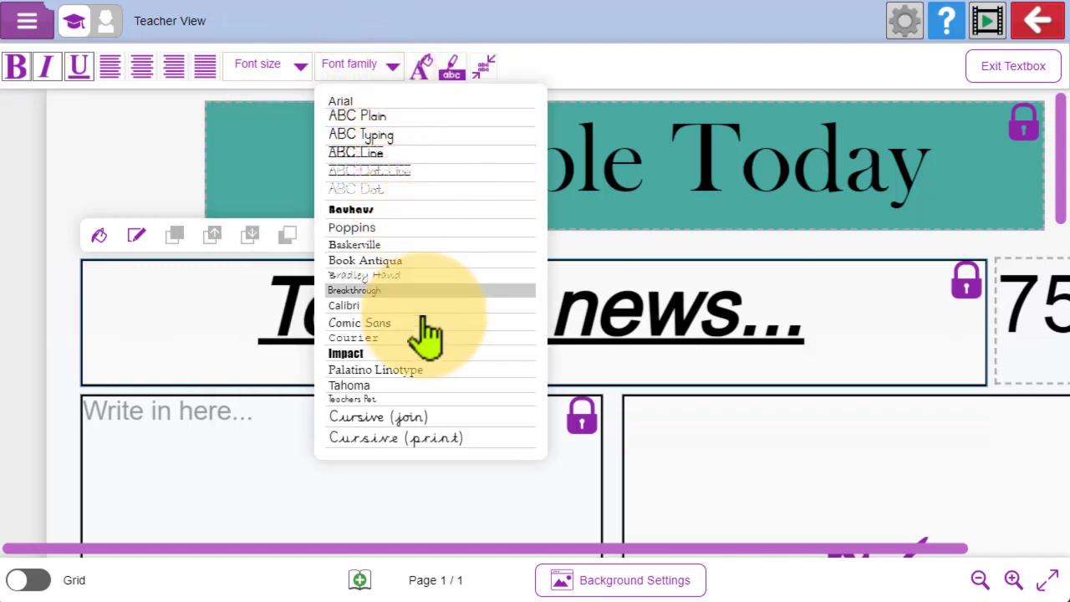
{"action": "left_click", "coordinate": [413, 354]}
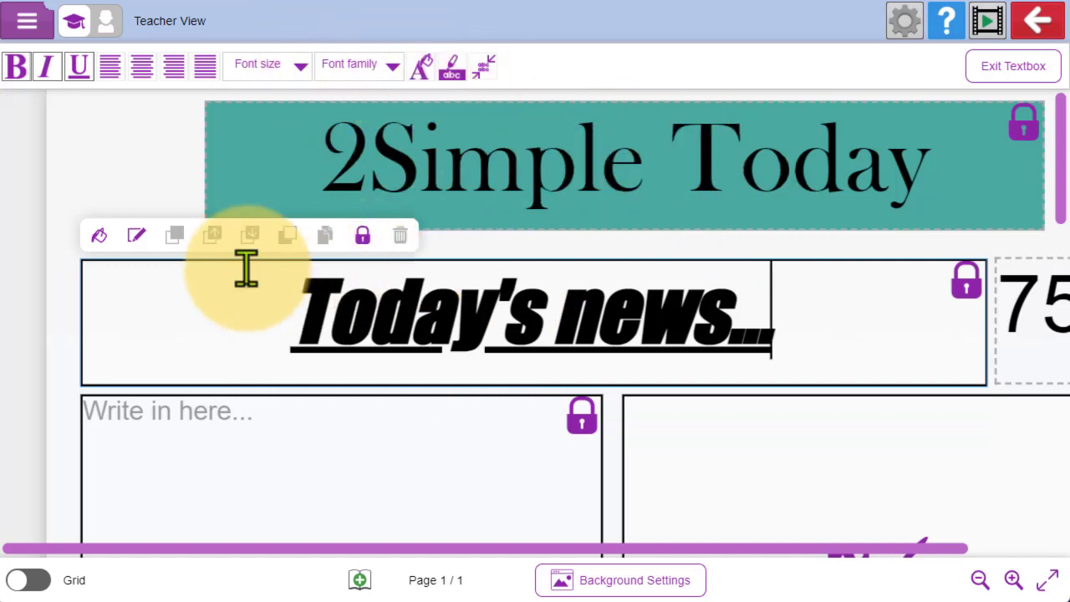
- Give the headline box a solid pink outline 2 px thick and leave the text box
{"action": "left_click", "coordinate": [137, 239]}
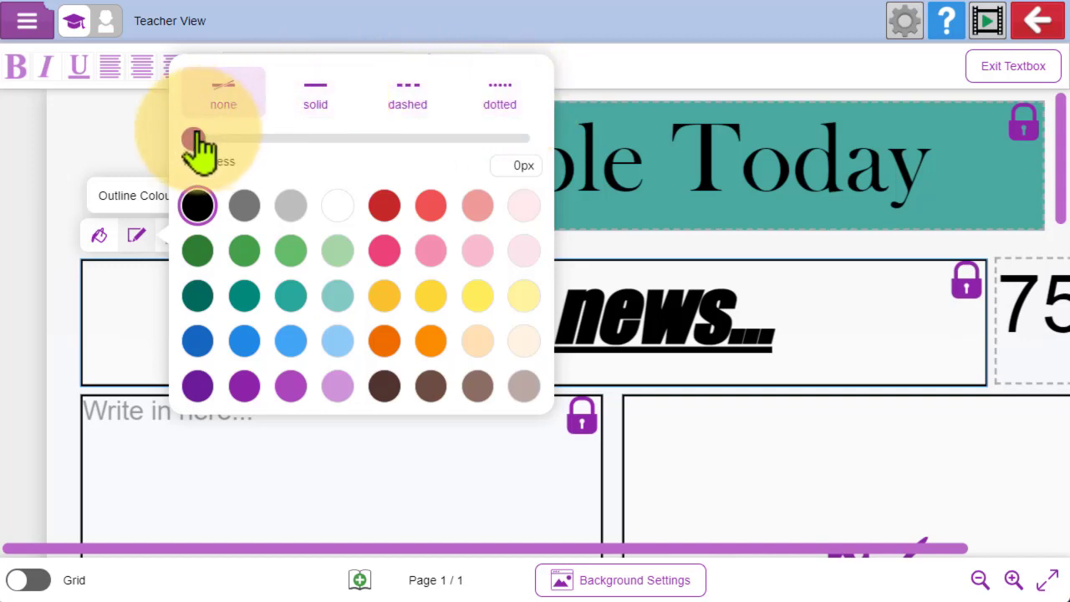
{"action": "left_click_drag", "start_coordinate": [194, 140], "coordinate": [340, 140]}
{"action": "left_click", "coordinate": [315, 93]}
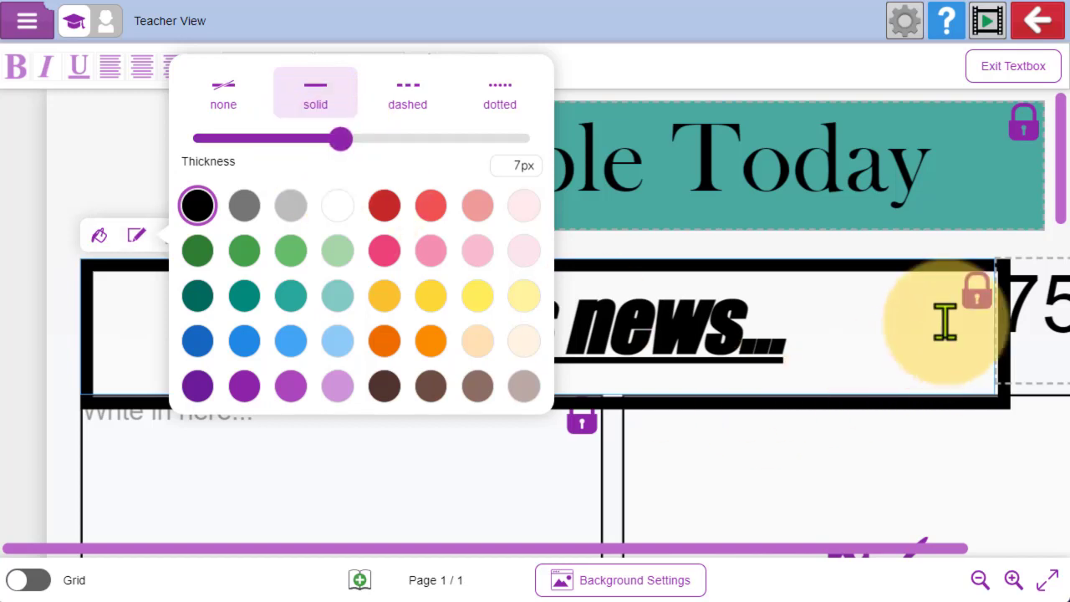
{"action": "left_click", "coordinate": [384, 251]}
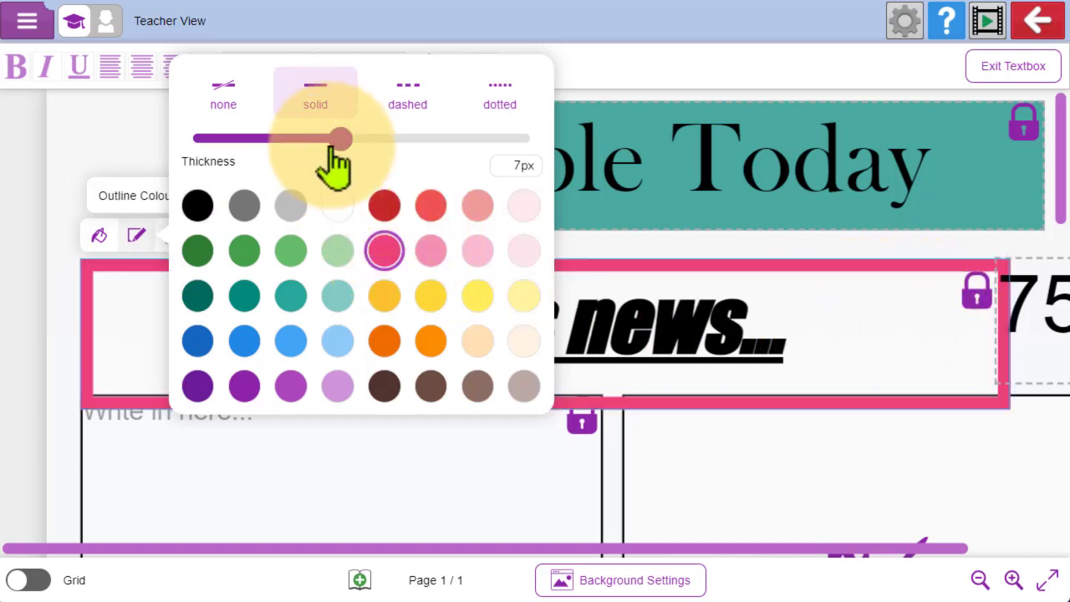
{"action": "left_click_drag", "start_coordinate": [335, 141], "coordinate": [279, 142]}
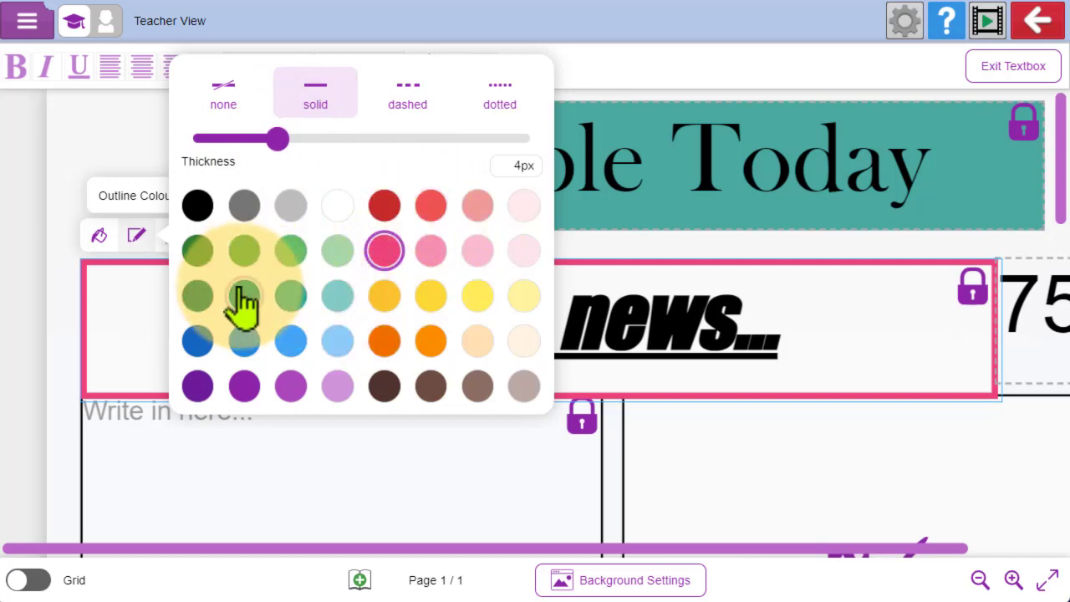
{"action": "left_click_drag", "start_coordinate": [275, 140], "coordinate": [235, 140]}
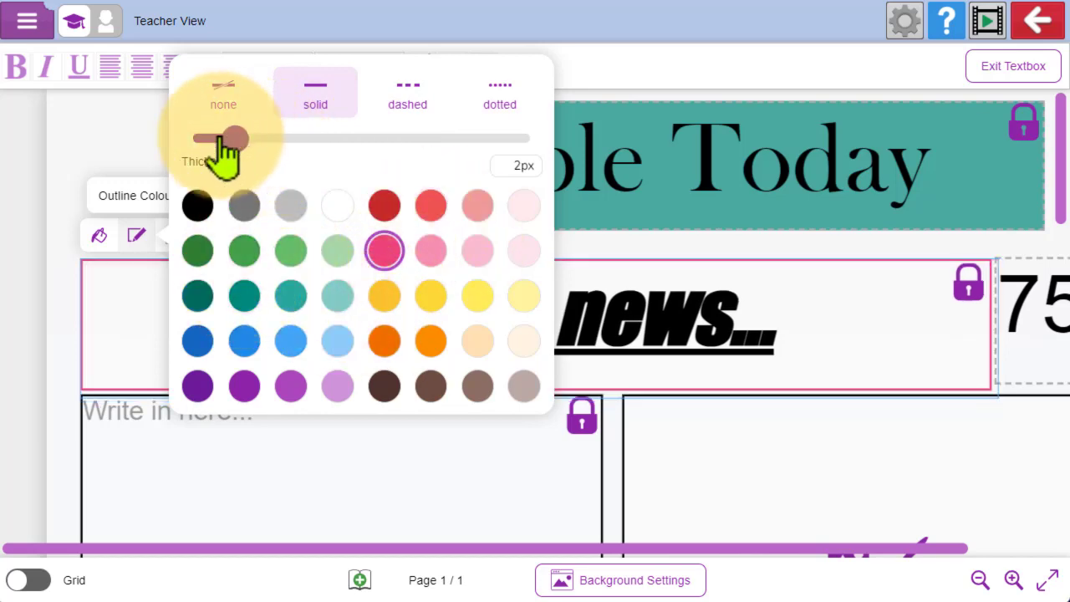
{"action": "left_click", "coordinate": [762, 269]}
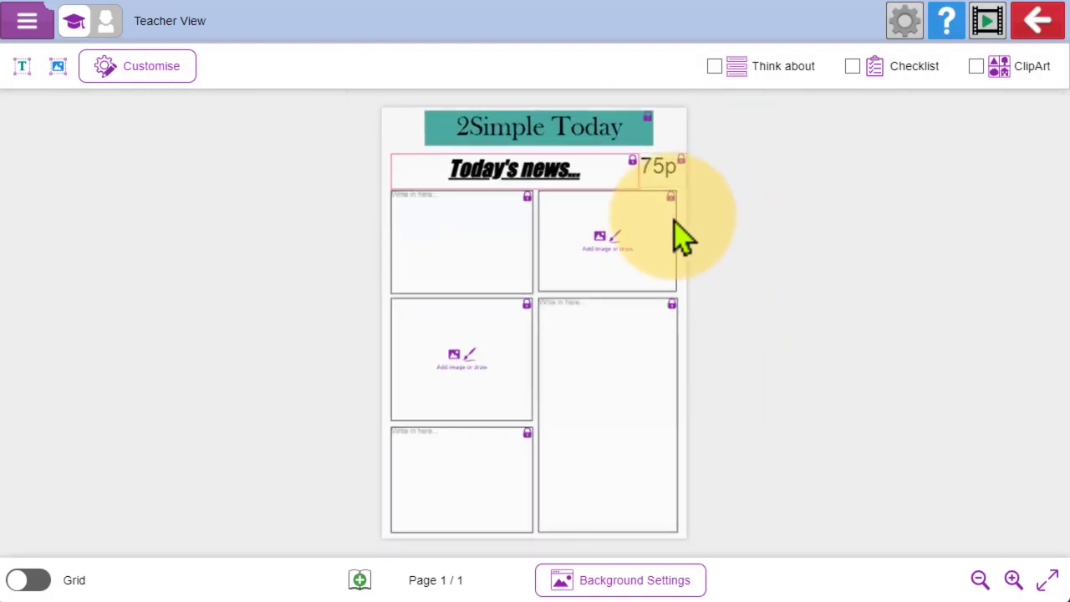
- Turn off the Position & Resize Lock on the 75p price box, make it slightly narrower, and leave the text box
{"action": "left_click", "coordinate": [665, 169]}
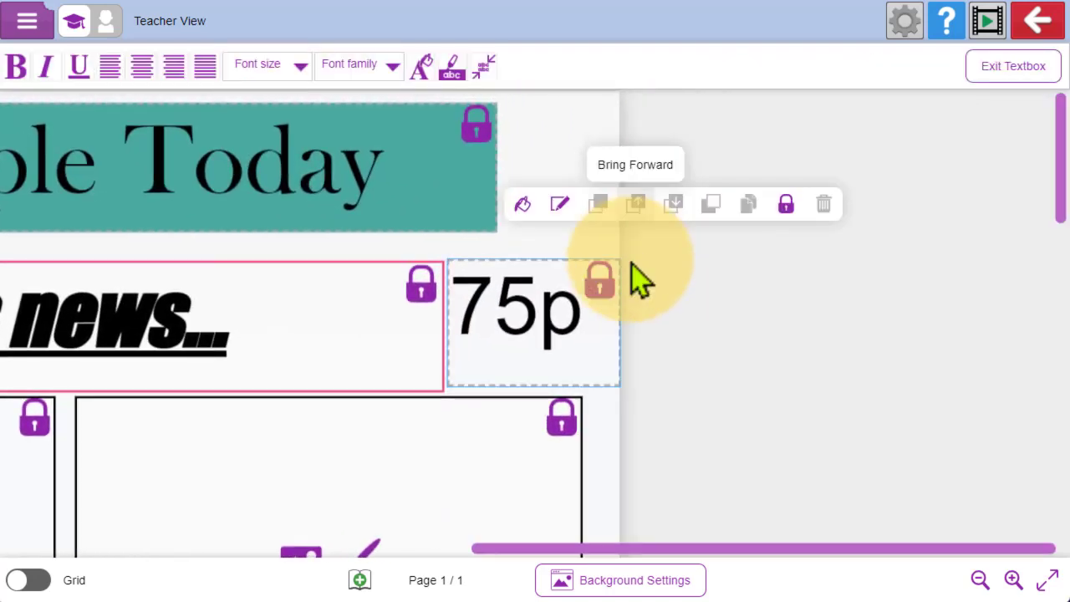
{"action": "left_click", "coordinate": [729, 237]}
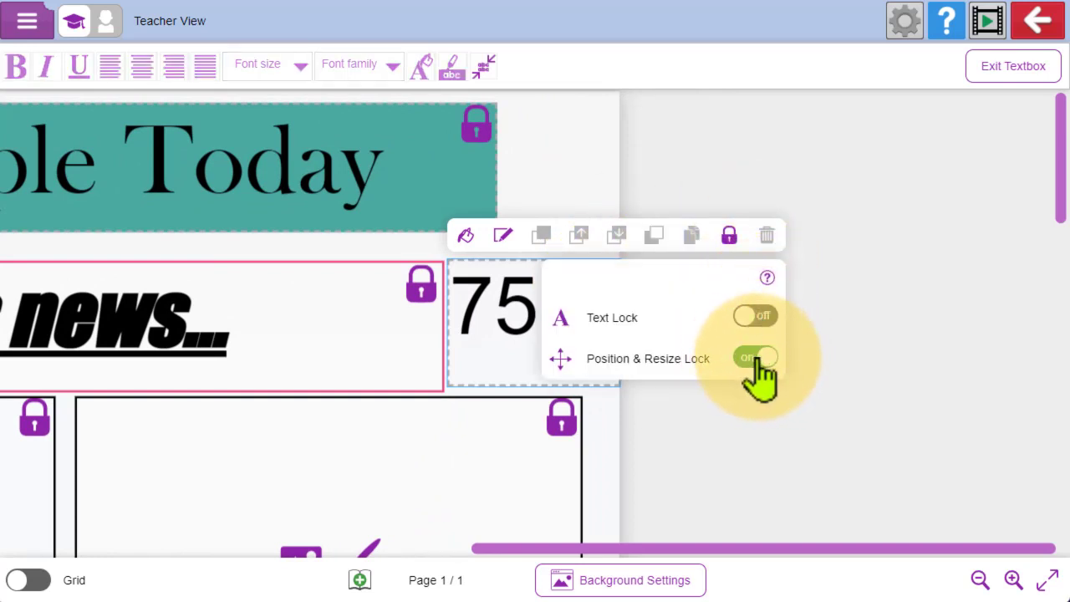
{"action": "left_click", "coordinate": [750, 359]}
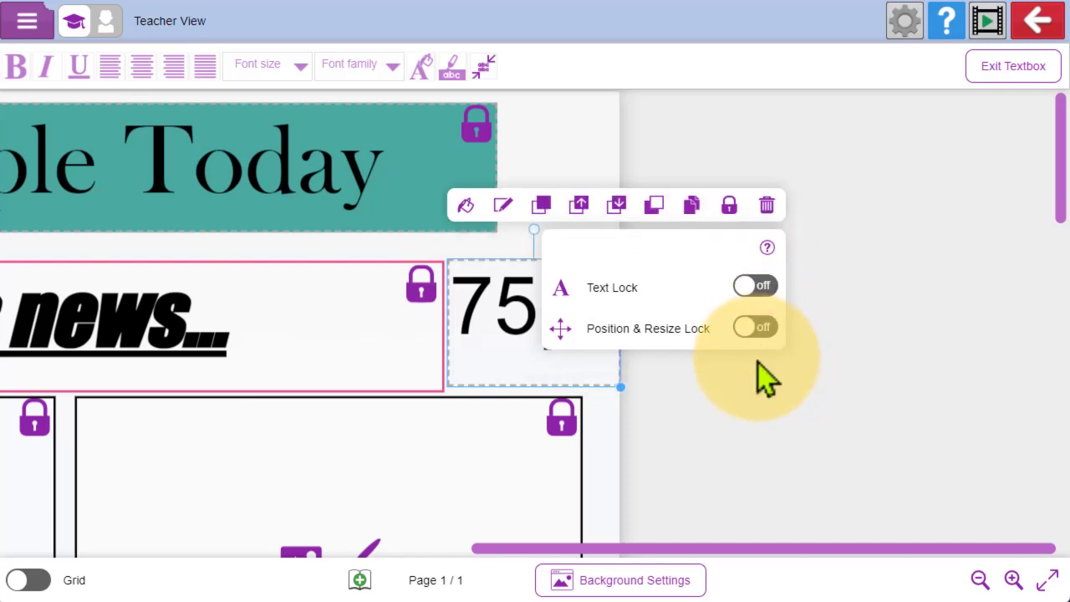
{"action": "left_click_drag", "start_coordinate": [626, 387], "coordinate": [603, 390]}
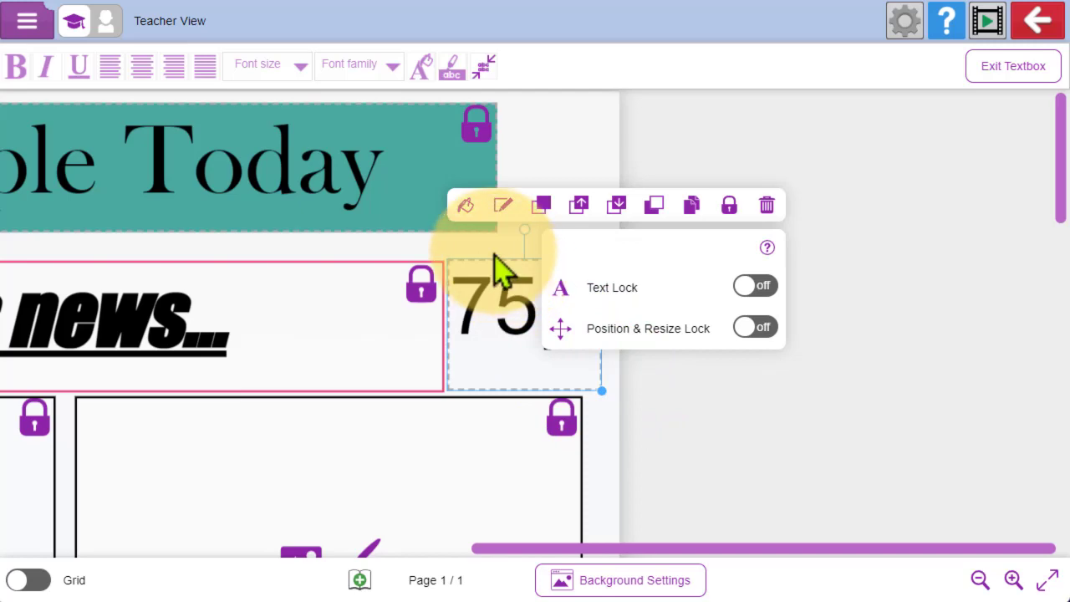
{"action": "left_click", "coordinate": [494, 256]}
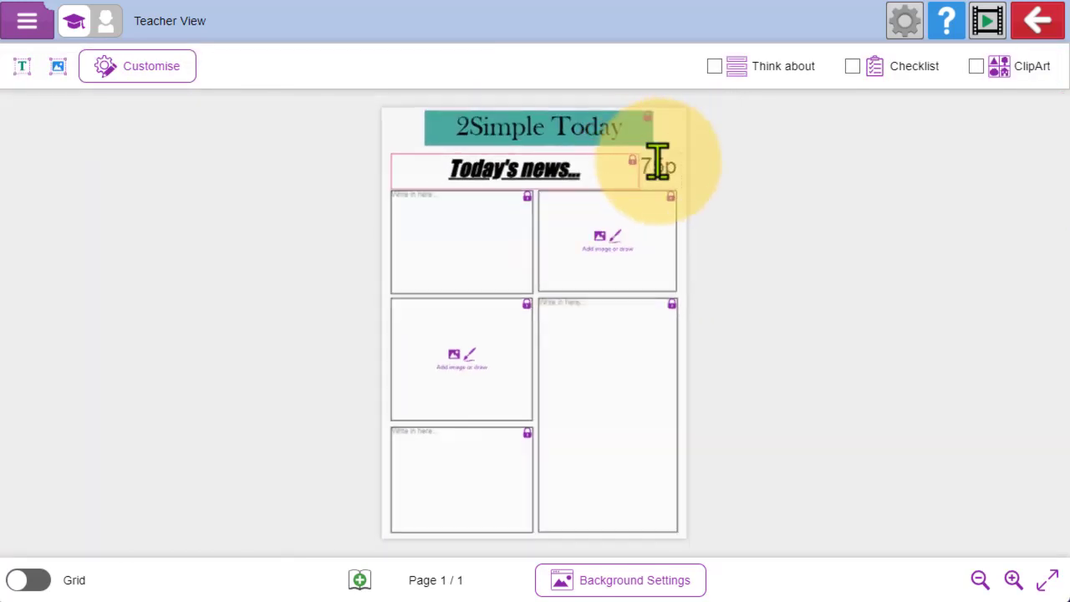
- Move the 75p price box onto the middle picture box in the first column and delete it
{"action": "left_click_drag", "start_coordinate": [658, 163], "coordinate": [505, 387]}
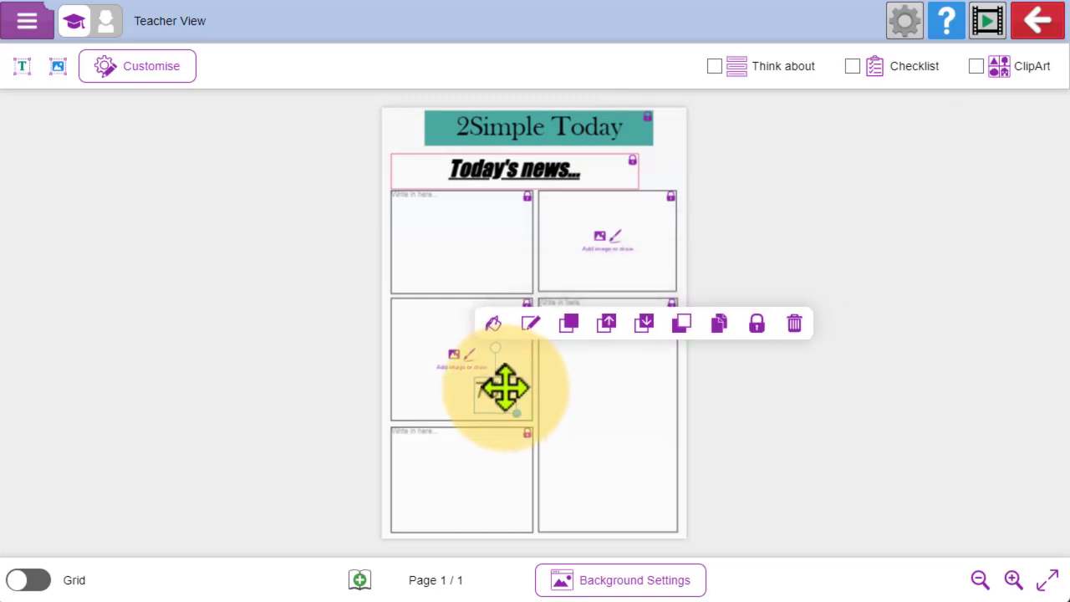
{"action": "left_click", "coordinate": [795, 326]}
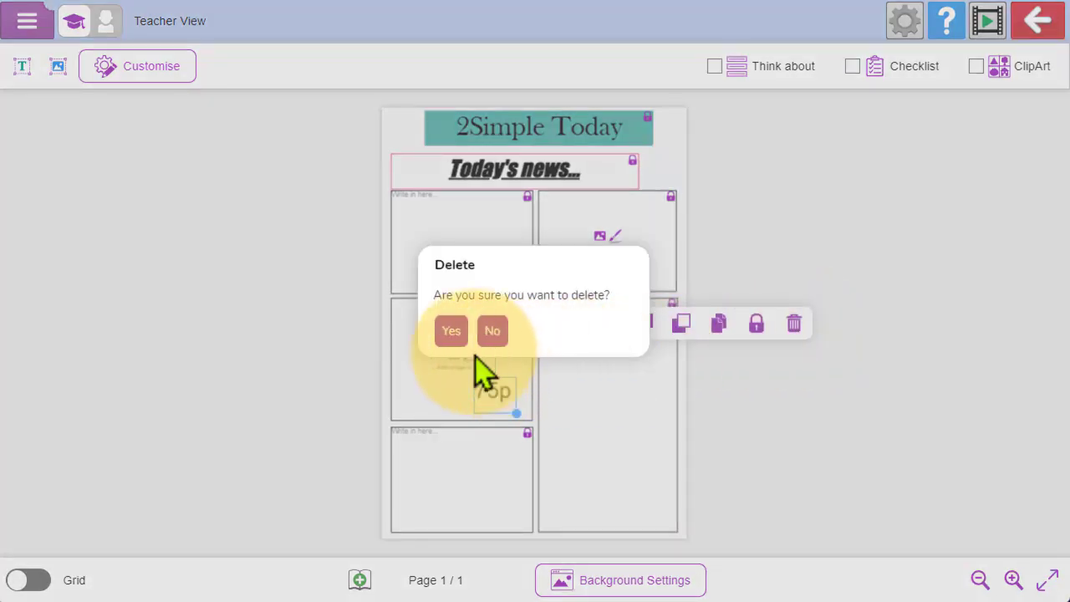
{"action": "left_click", "coordinate": [448, 333]}
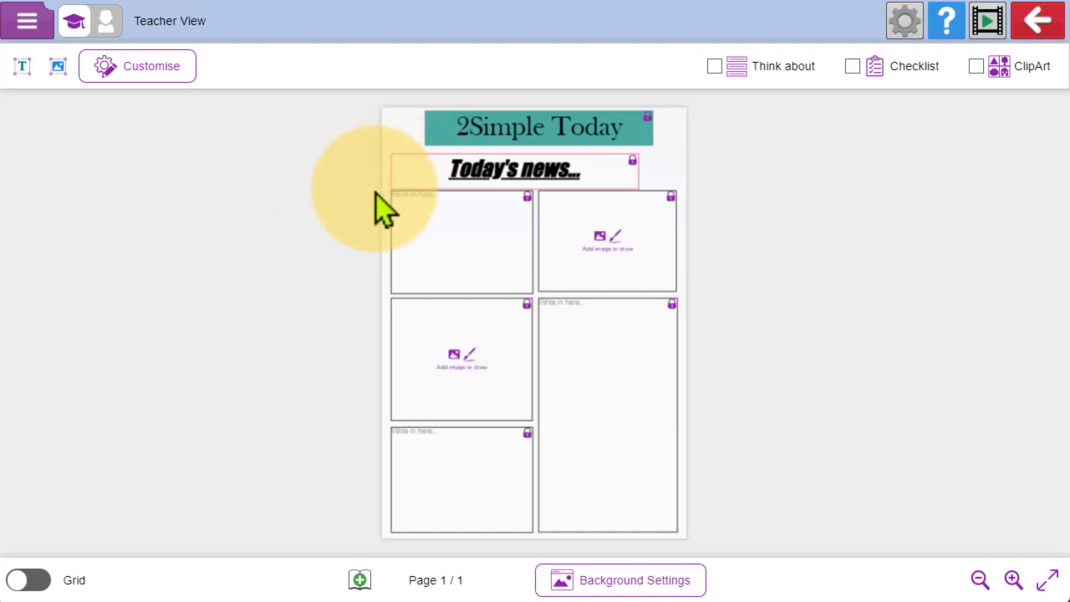
- Switch to child view and add an enlarged text box overlapping the middle picture box and the tall article box
{"action": "left_click", "coordinate": [135, 76]}
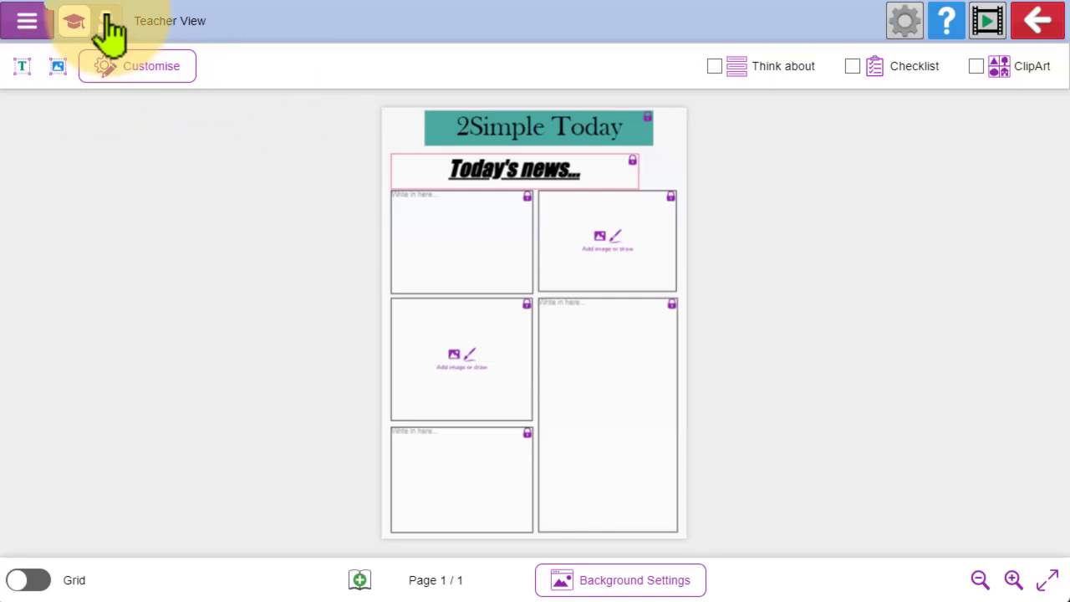
{"action": "left_click", "coordinate": [106, 23]}
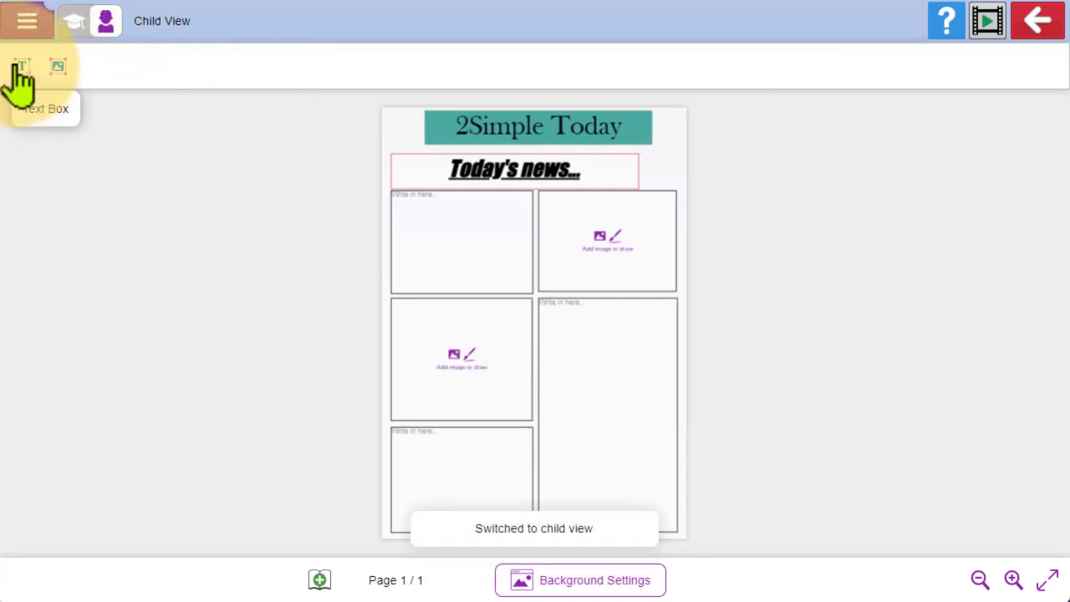
{"action": "left_click_drag", "start_coordinate": [21, 66], "coordinate": [505, 292]}
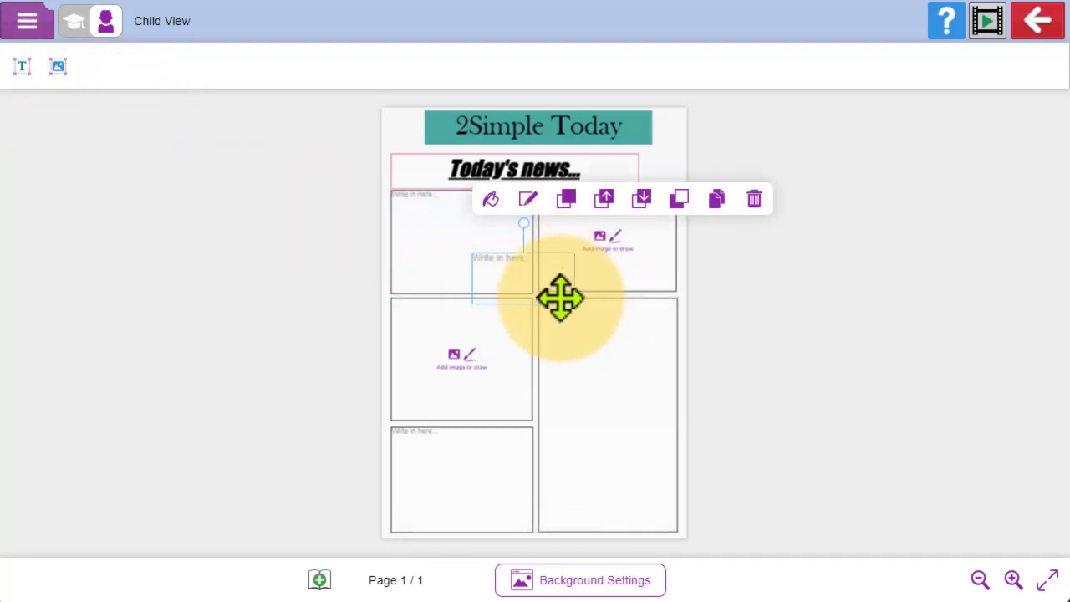
{"action": "left_click_drag", "start_coordinate": [575, 304], "coordinate": [628, 342]}
{"action": "left_click_drag", "start_coordinate": [557, 275], "coordinate": [581, 377]}
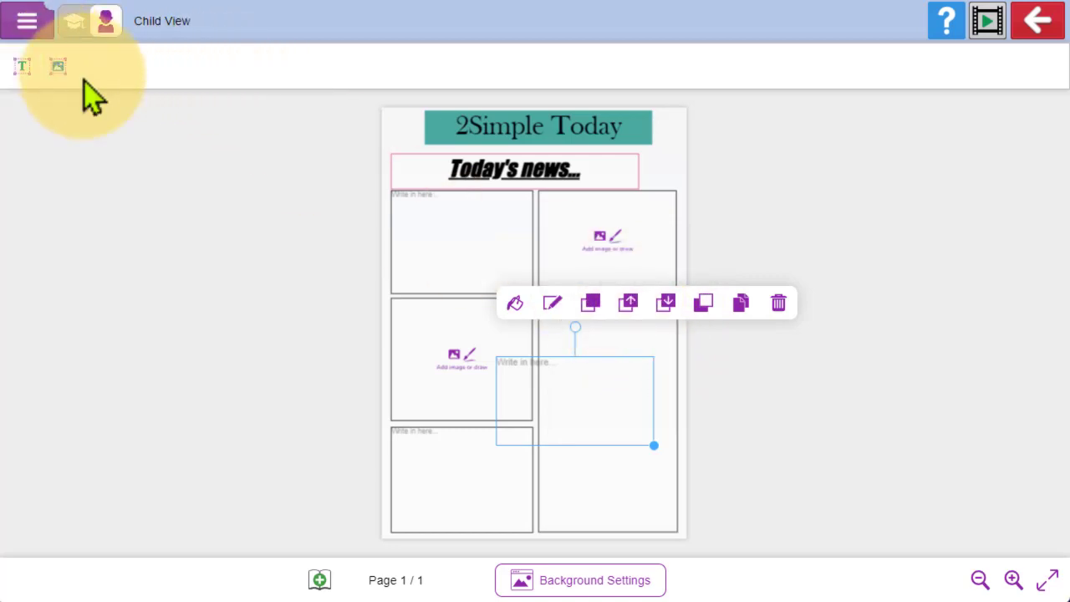
- Add an image box on top of the first article box below the headline
{"action": "left_click_drag", "start_coordinate": [58, 68], "coordinate": [423, 209]}
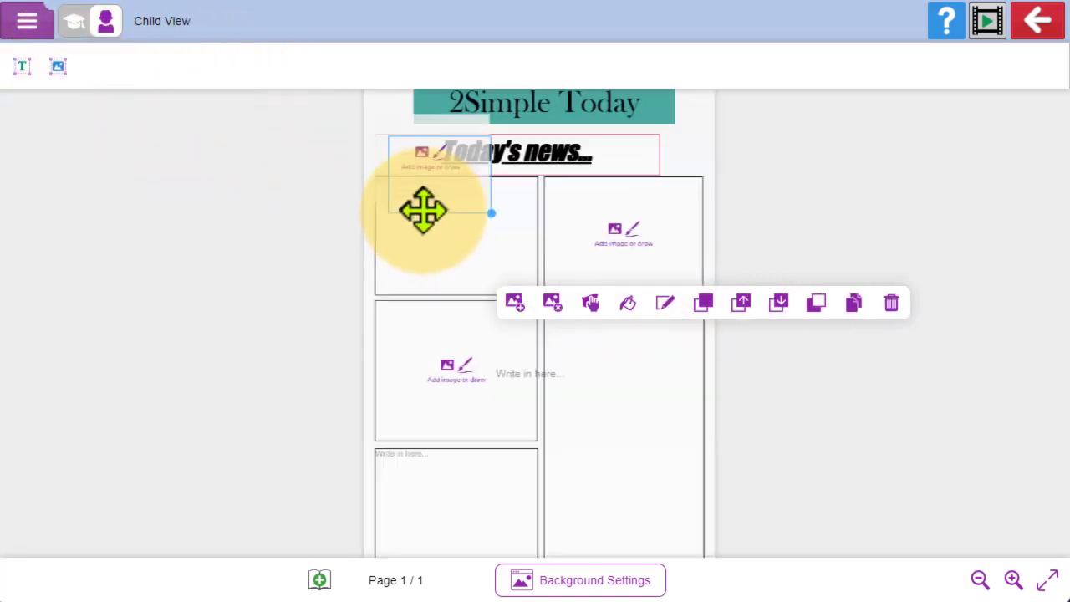
{"action": "left_click_drag", "start_coordinate": [534, 136], "coordinate": [588, 344]}
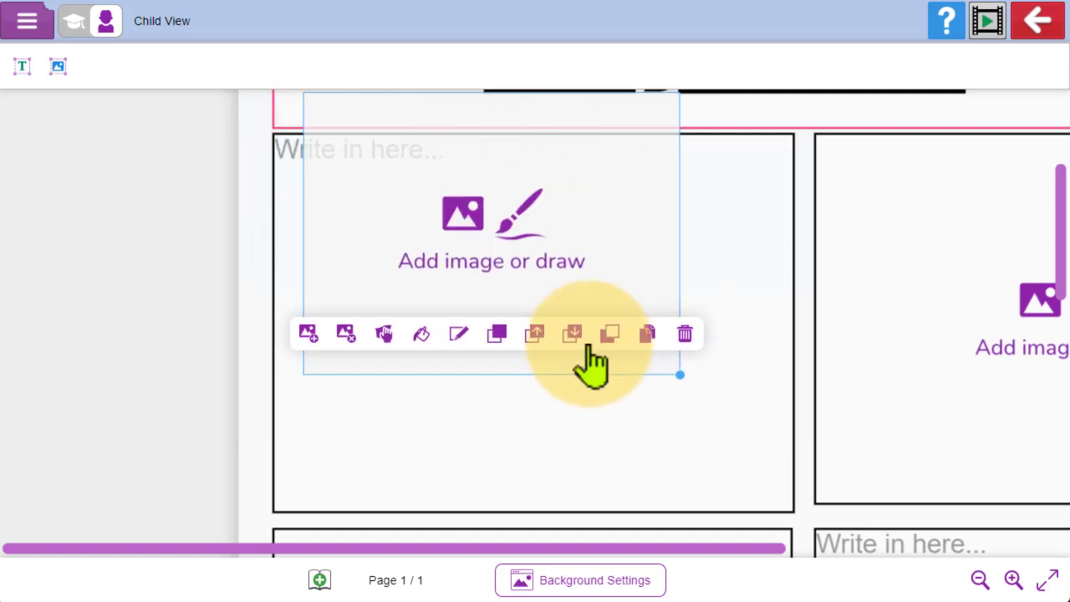
- Examine the new image box's drawing mode, image gallery and clipart picker, and leave without adding an image
{"action": "left_click", "coordinate": [486, 266]}
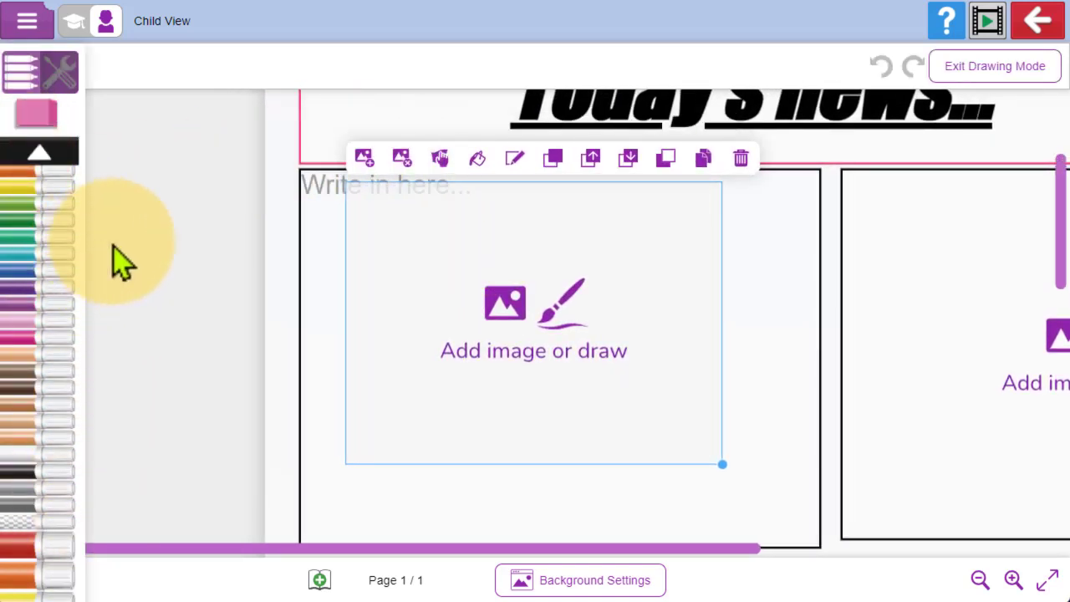
{"action": "left_click", "coordinate": [364, 160]}
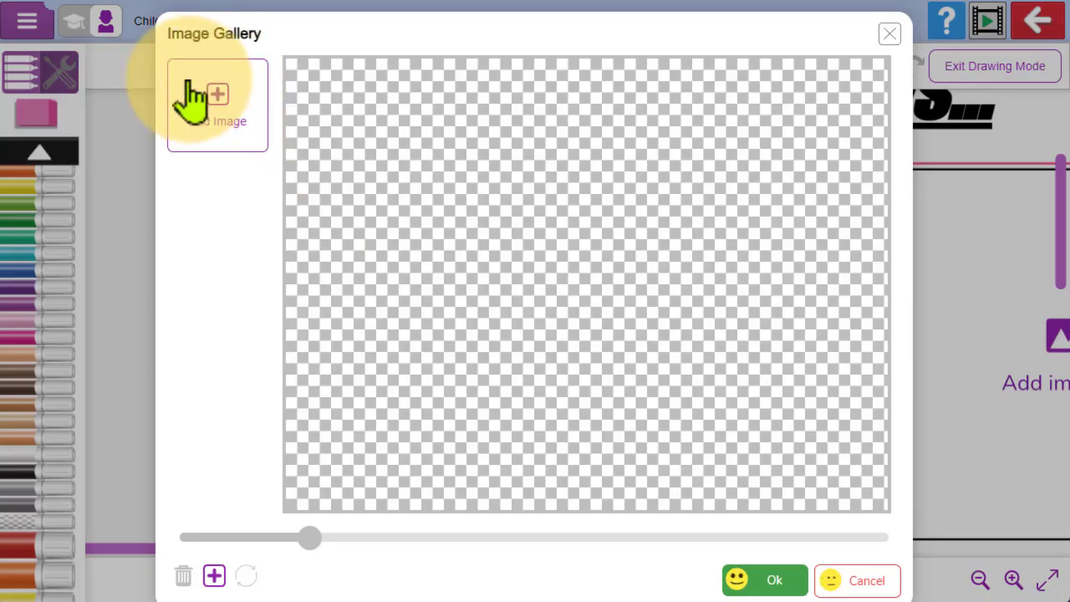
{"action": "left_click", "coordinate": [212, 107]}
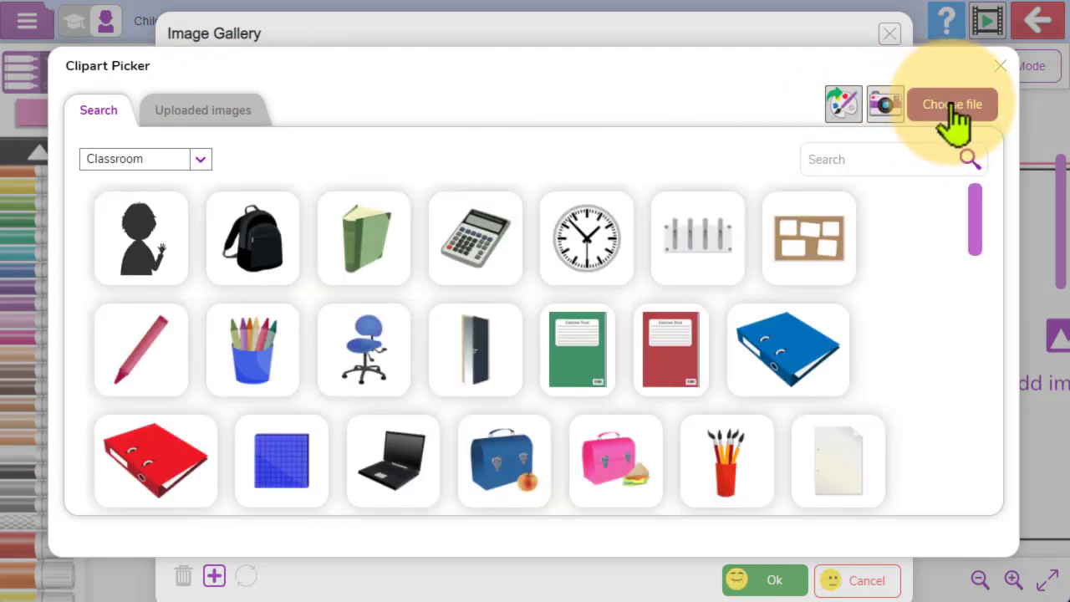
{"action": "left_click", "coordinate": [1000, 67]}
{"action": "left_click", "coordinate": [890, 33]}
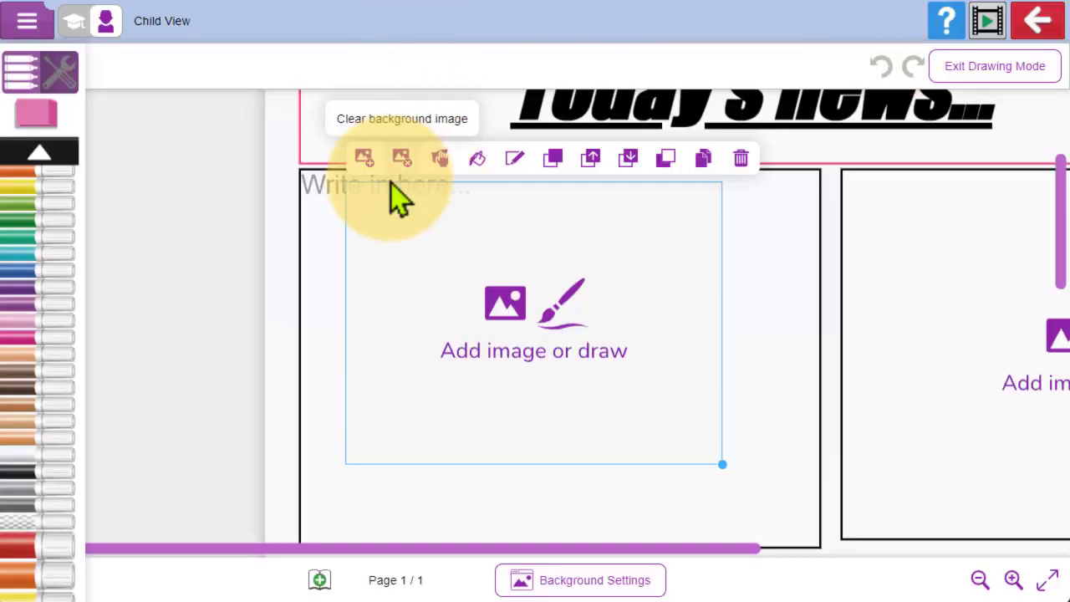
{"action": "scroll", "coordinate": [390, 182], "scroll_direction": "up", "scroll_amount": 3}
{"action": "left_click", "coordinate": [219, 194]}
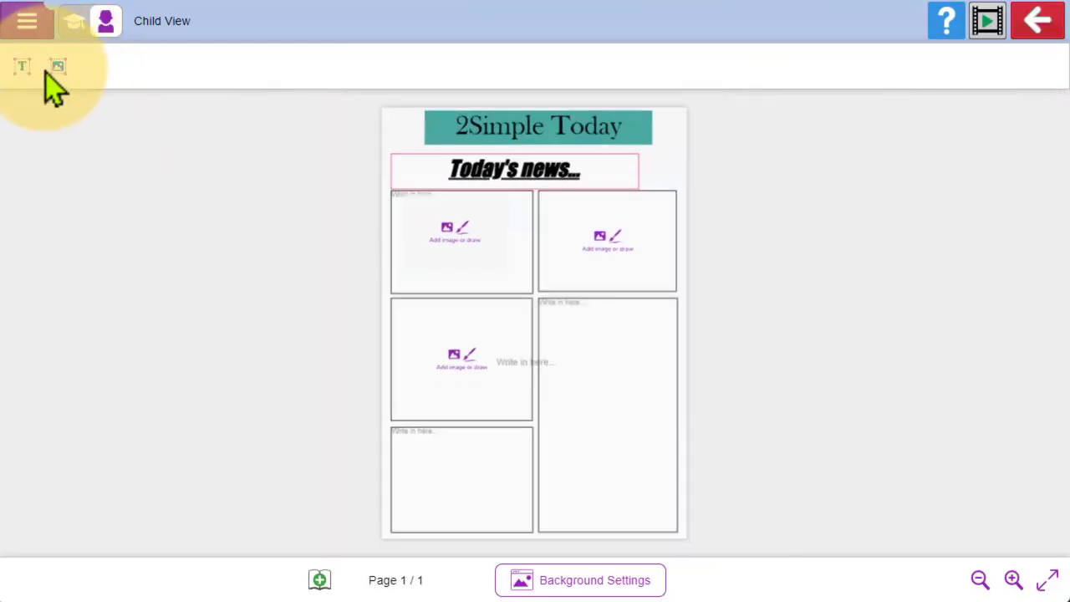
- Return to teacher view and enable the Sound and Post It Note features for the children's toolbar
{"action": "left_click", "coordinate": [73, 22]}
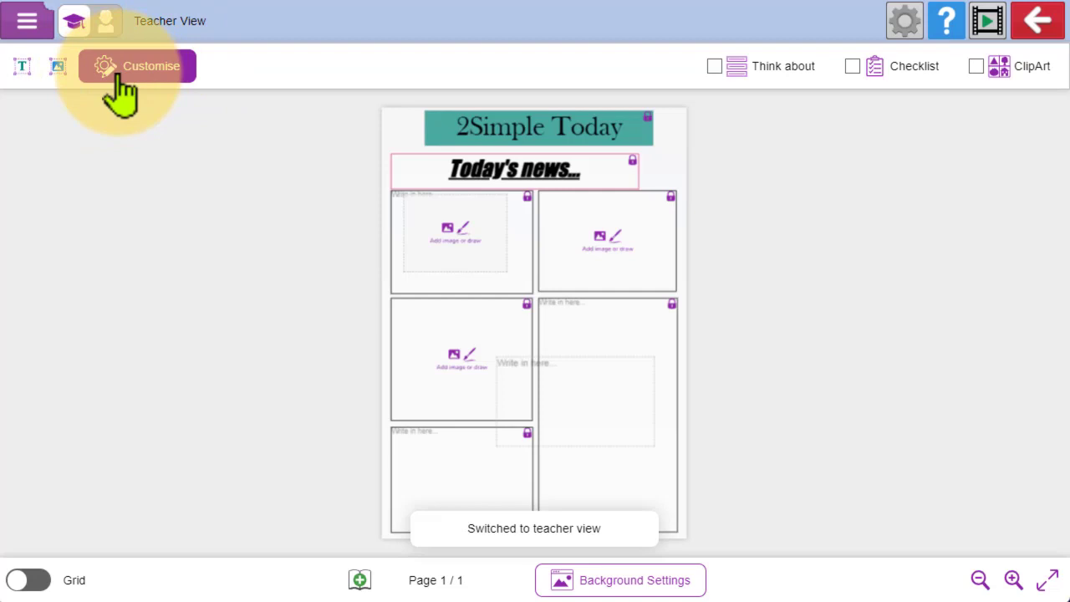
{"action": "left_click", "coordinate": [129, 83]}
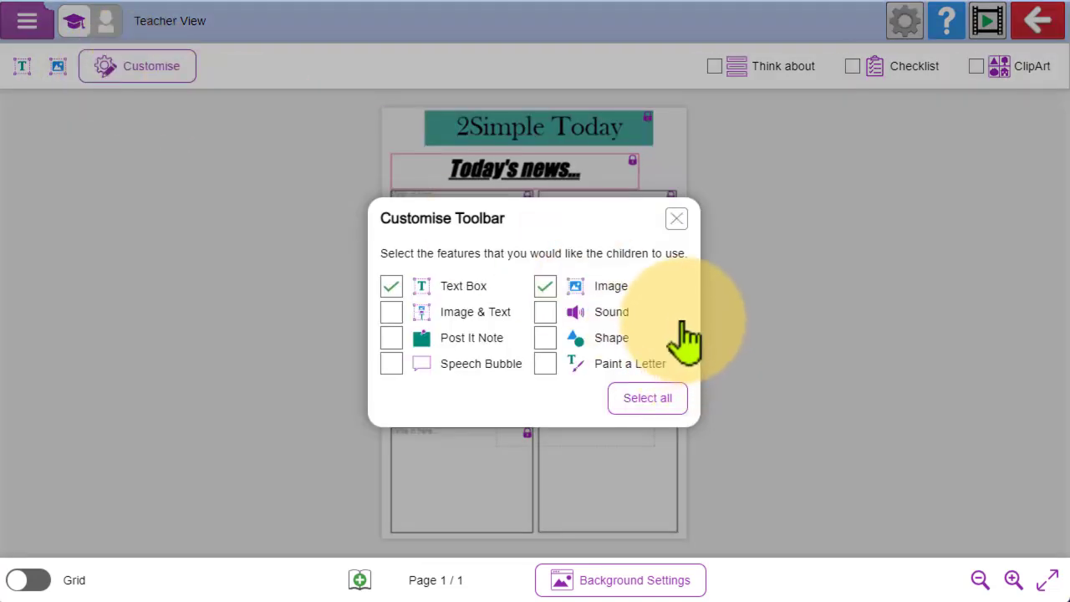
{"action": "left_click", "coordinate": [547, 312]}
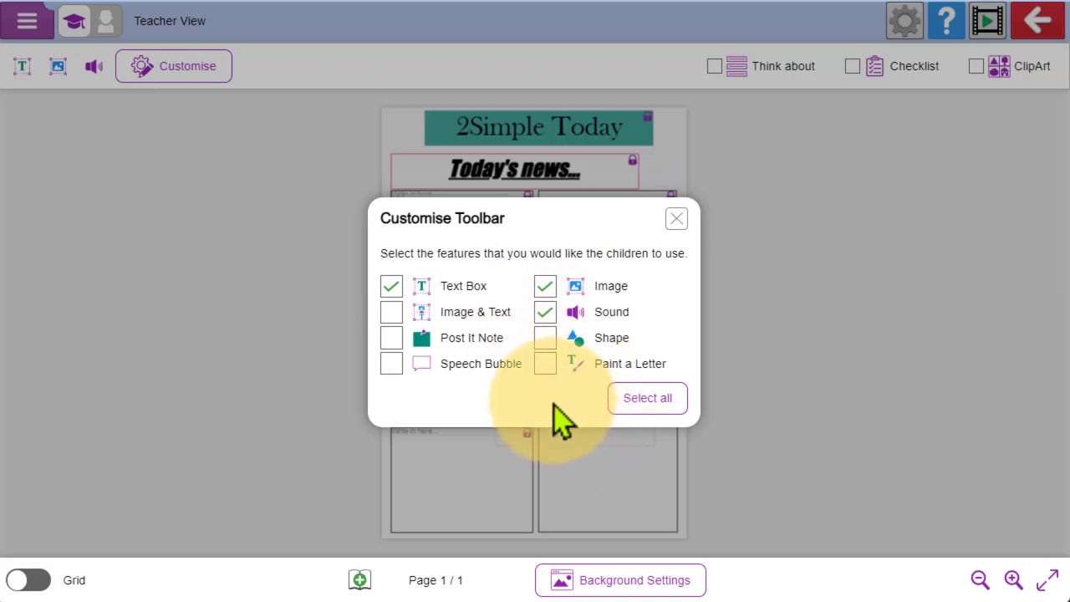
{"action": "left_click", "coordinate": [389, 338]}
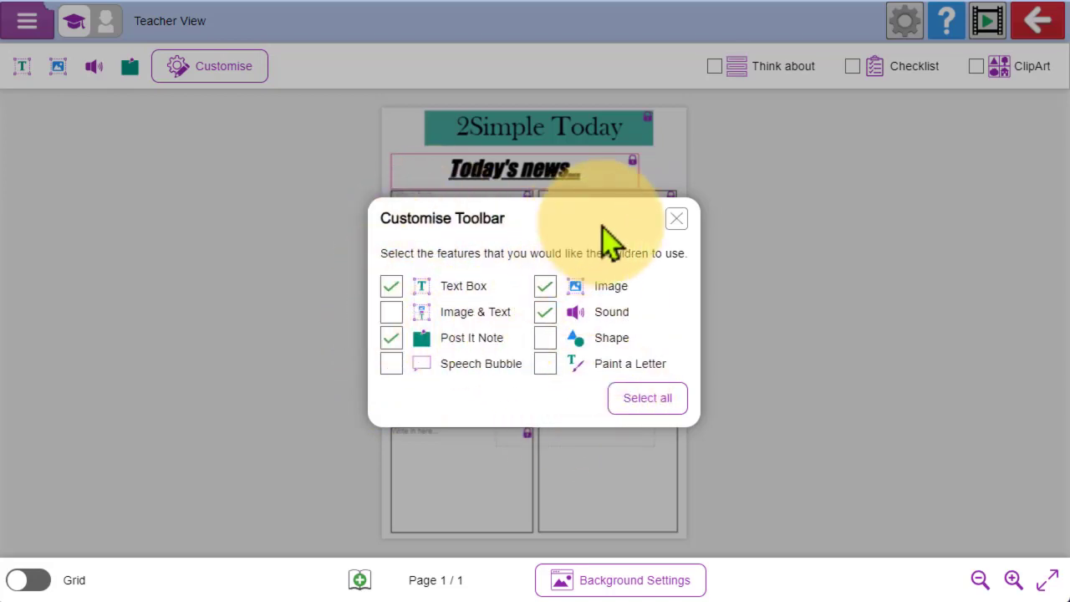
{"action": "left_click", "coordinate": [677, 221]}
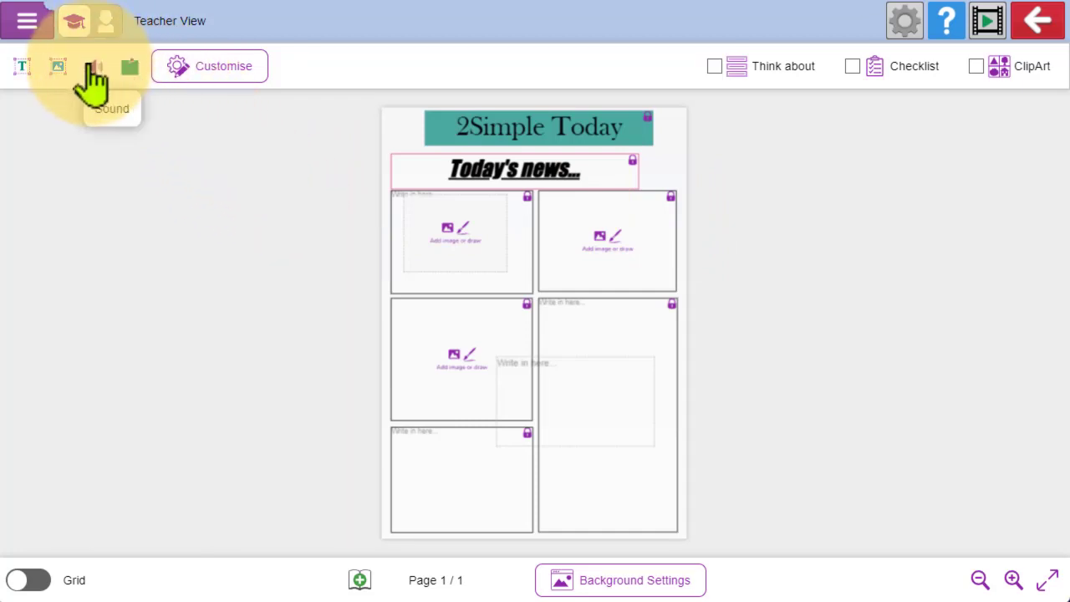
- Place a sound element at the page edge beside the headline and open its sound selection
{"action": "left_click_drag", "start_coordinate": [93, 76], "coordinate": [679, 189]}
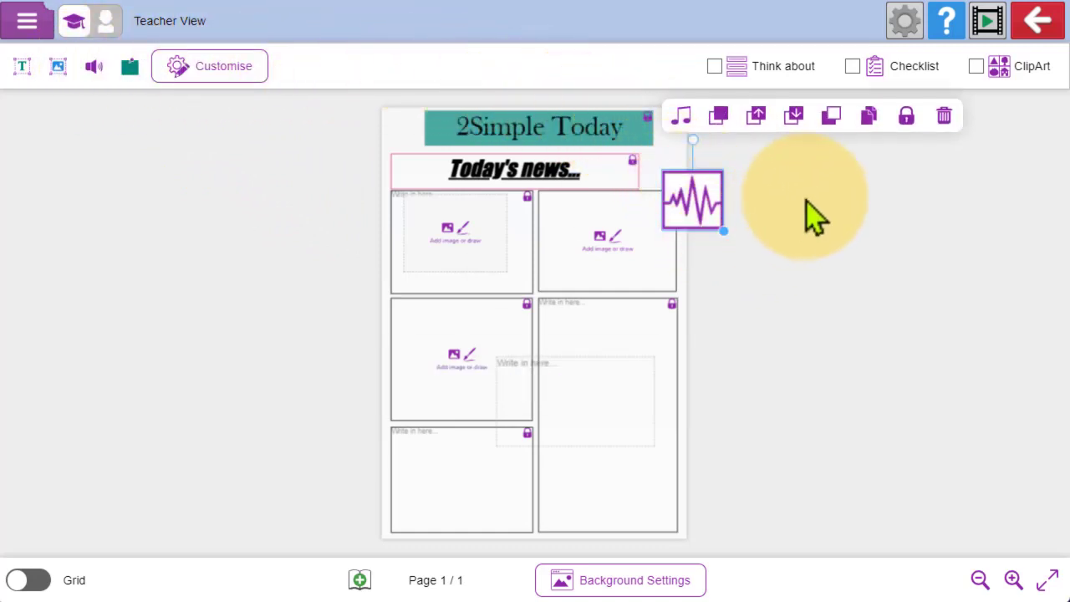
{"action": "left_click", "coordinate": [683, 129]}
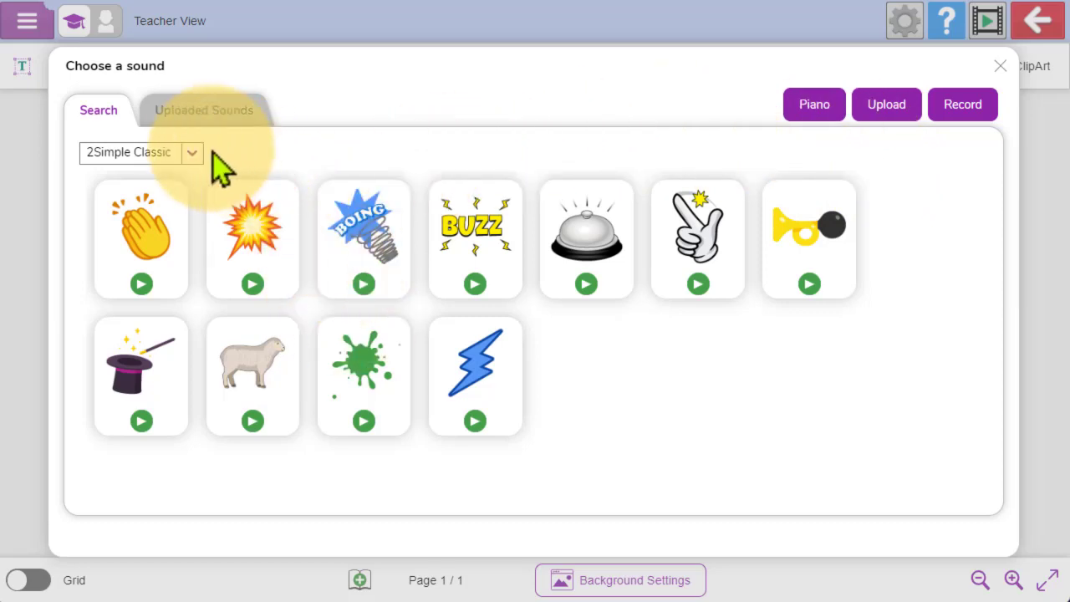
- Examine the available sound categories and the recording option, and close the recorder without recording
{"action": "left_click", "coordinate": [192, 153]}
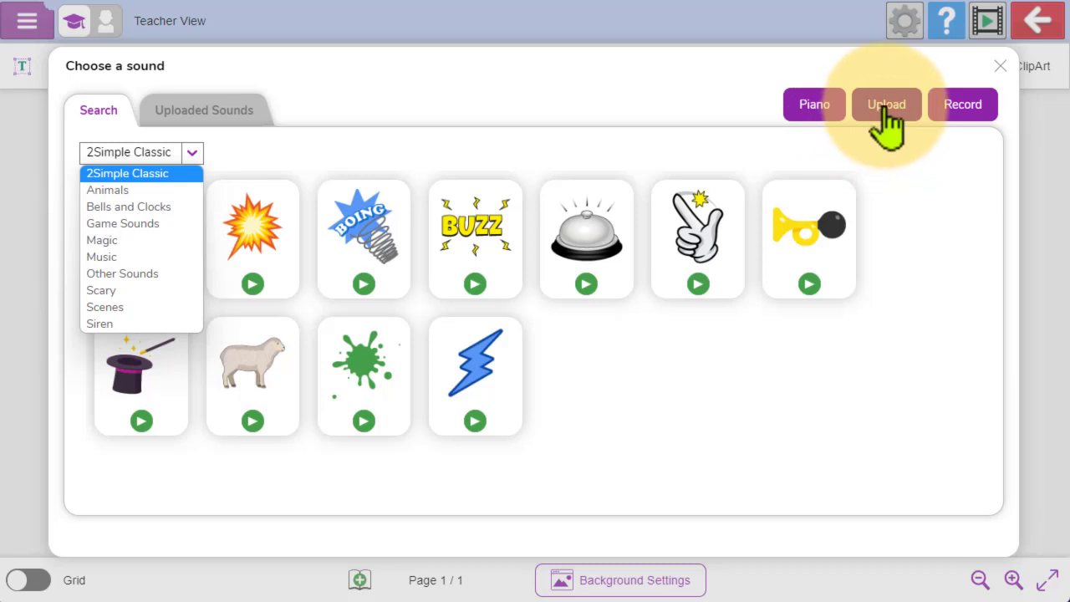
{"action": "left_click", "coordinate": [965, 115]}
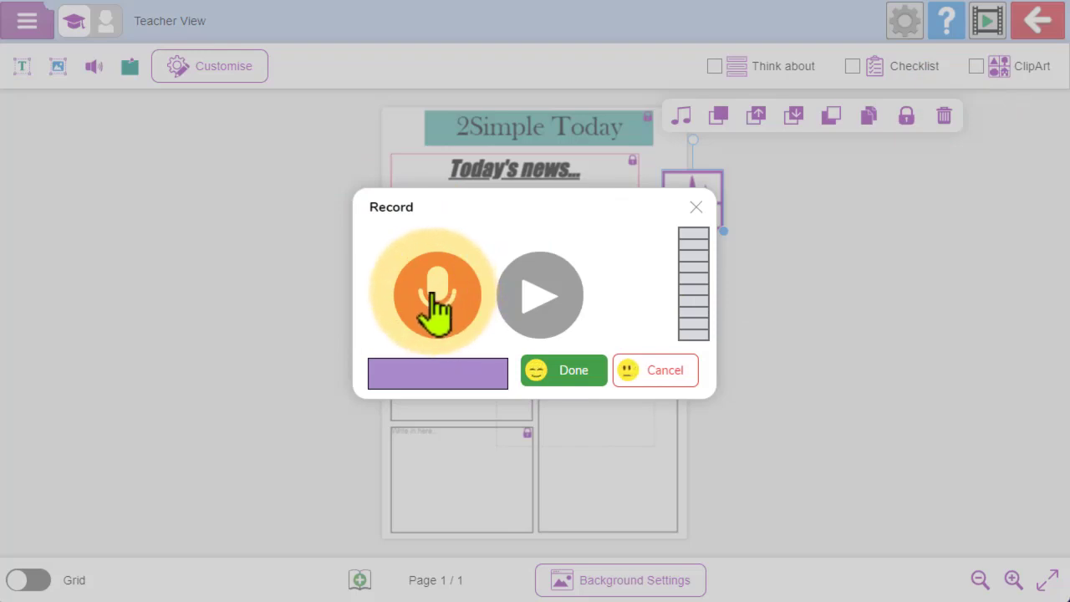
{"action": "left_click", "coordinate": [697, 208]}
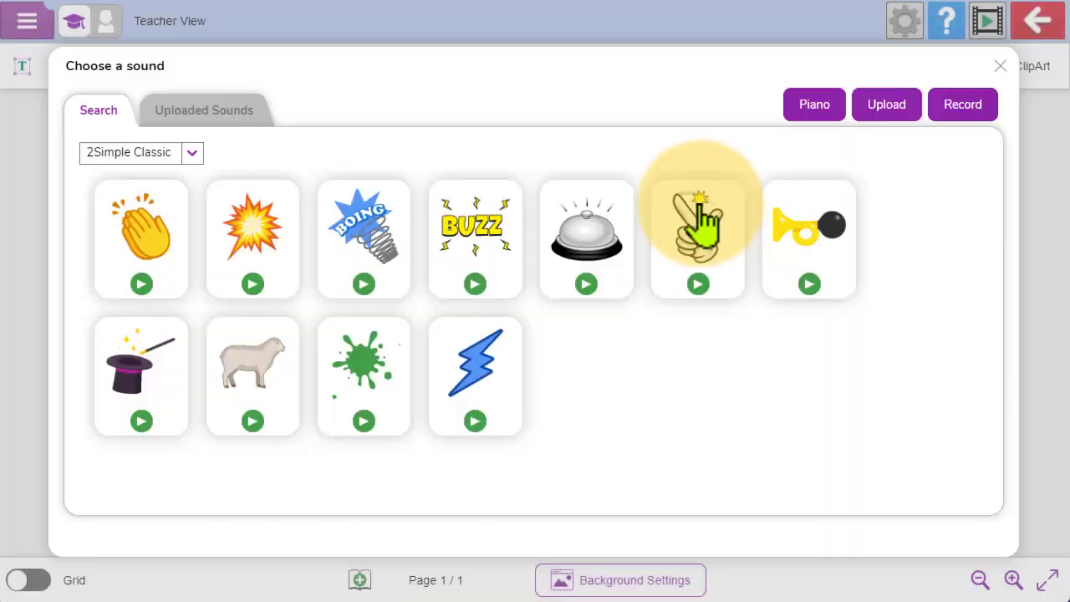
- Leave the sound selection without choosing a sound and delete the sound element from the page
{"action": "left_click", "coordinate": [1000, 66]}
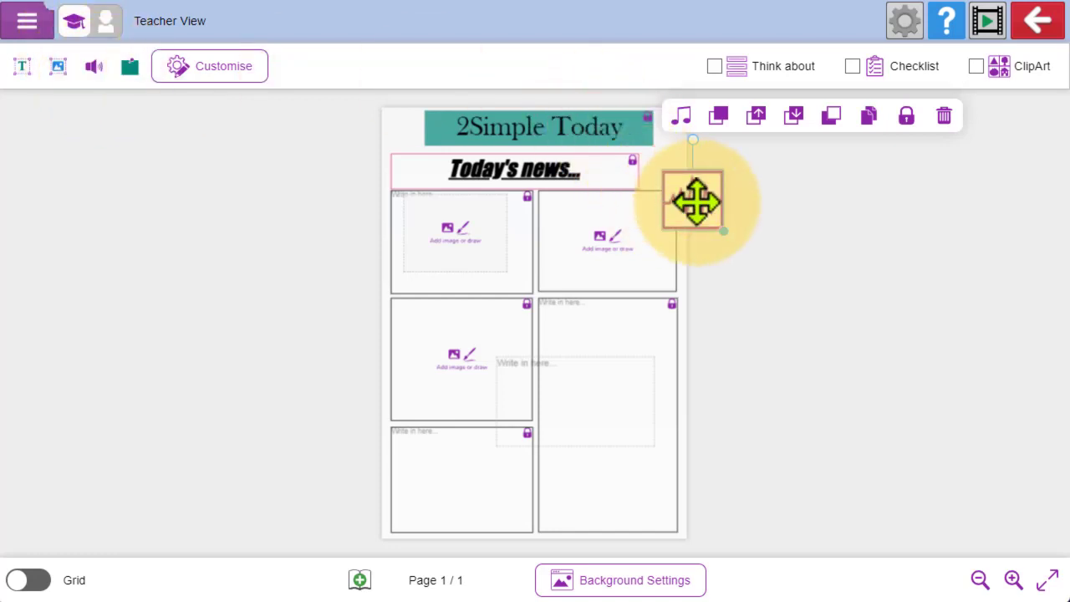
{"action": "left_click_drag", "start_coordinate": [694, 203], "coordinate": [633, 158]}
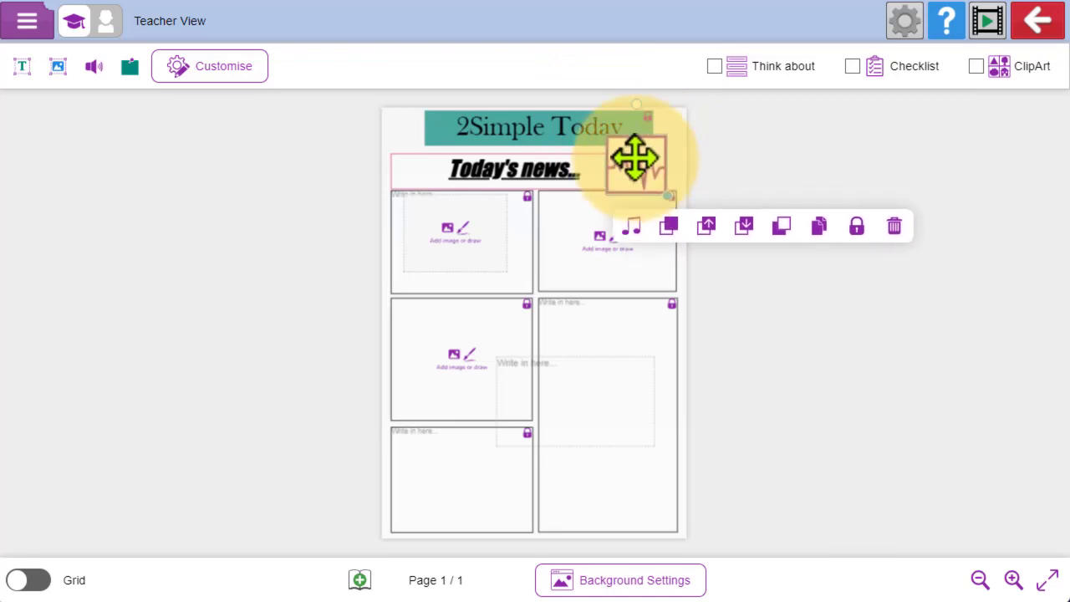
{"action": "left_click", "coordinate": [886, 219]}
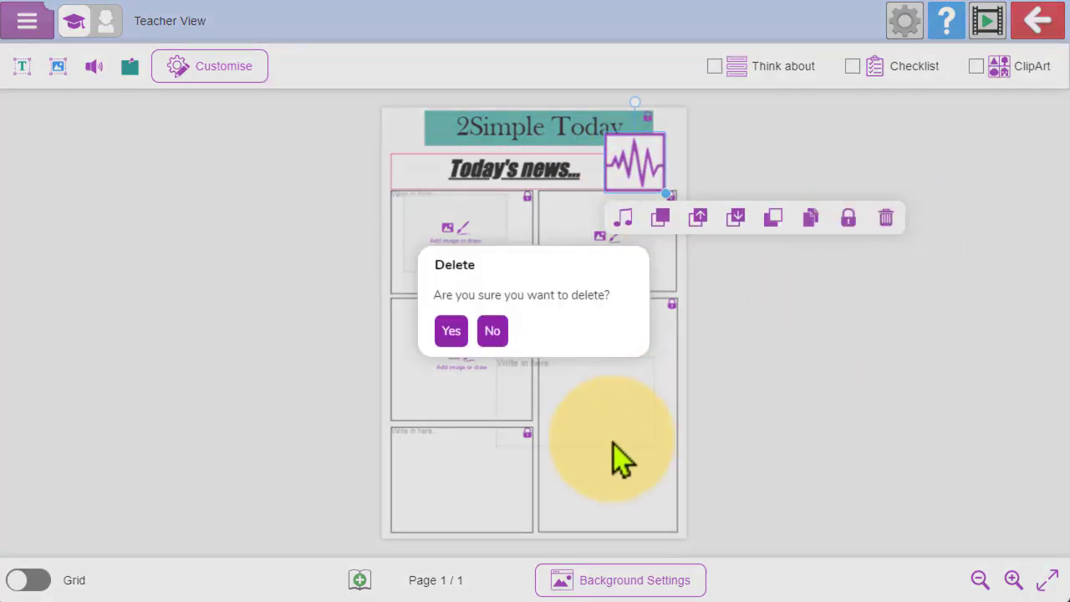
{"action": "left_click", "coordinate": [450, 332]}
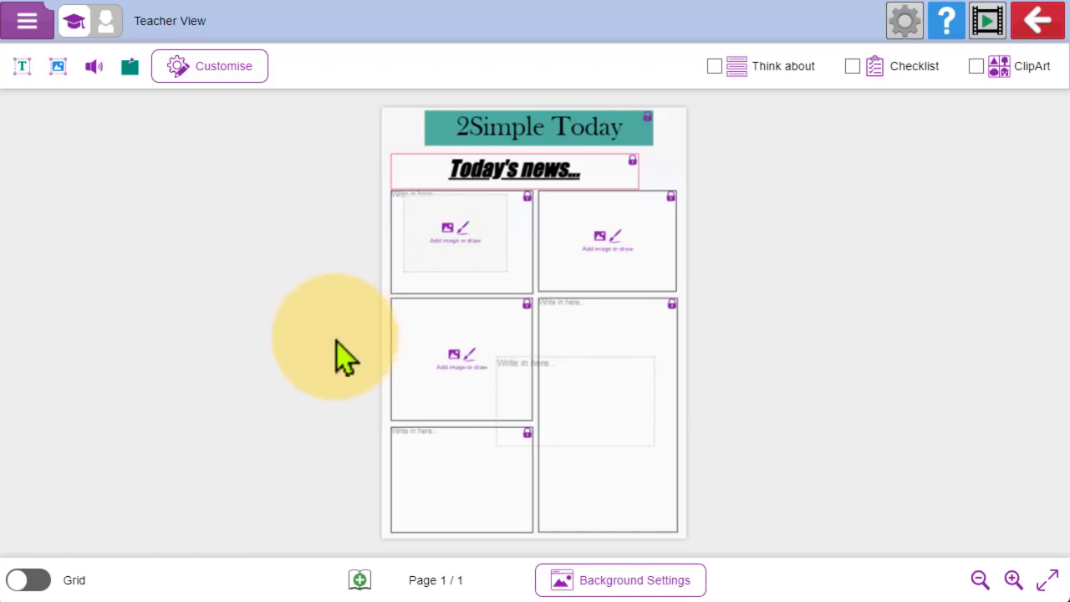
- Enable the Checklist, add a blank item and look into opening a saved checklist without loading one
{"action": "left_click", "coordinate": [853, 69]}
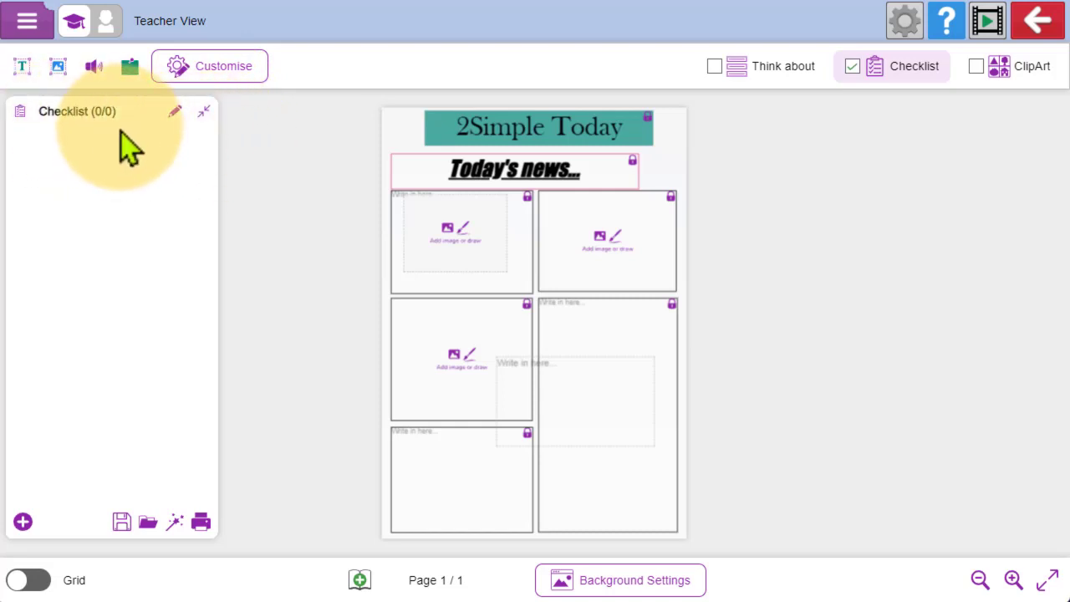
{"action": "left_click", "coordinate": [23, 521]}
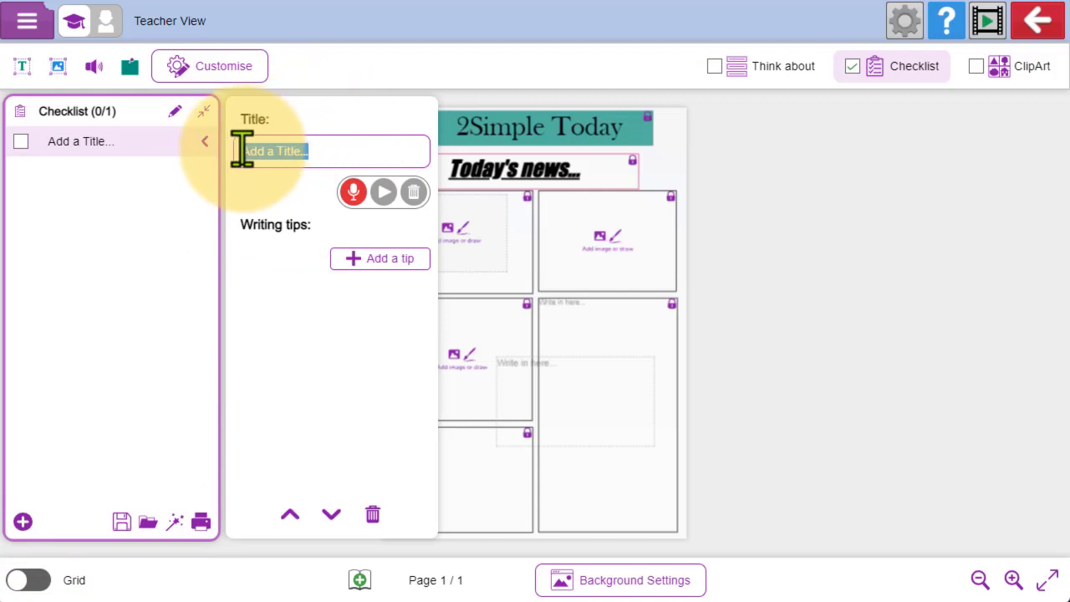
{"action": "left_click", "coordinate": [147, 523]}
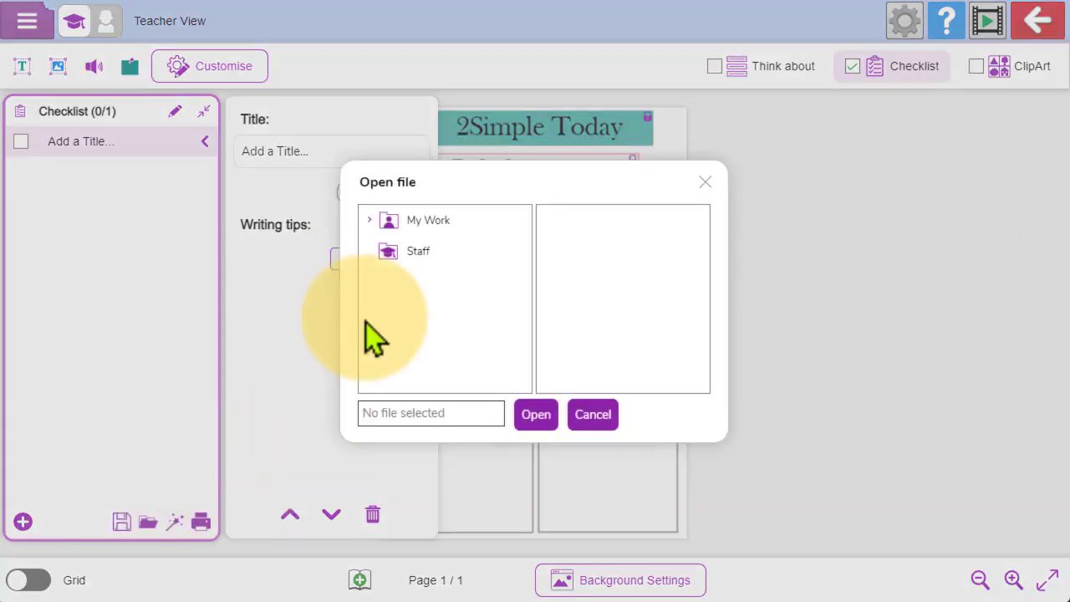
{"action": "left_click", "coordinate": [431, 221]}
{"action": "left_click", "coordinate": [705, 183]}
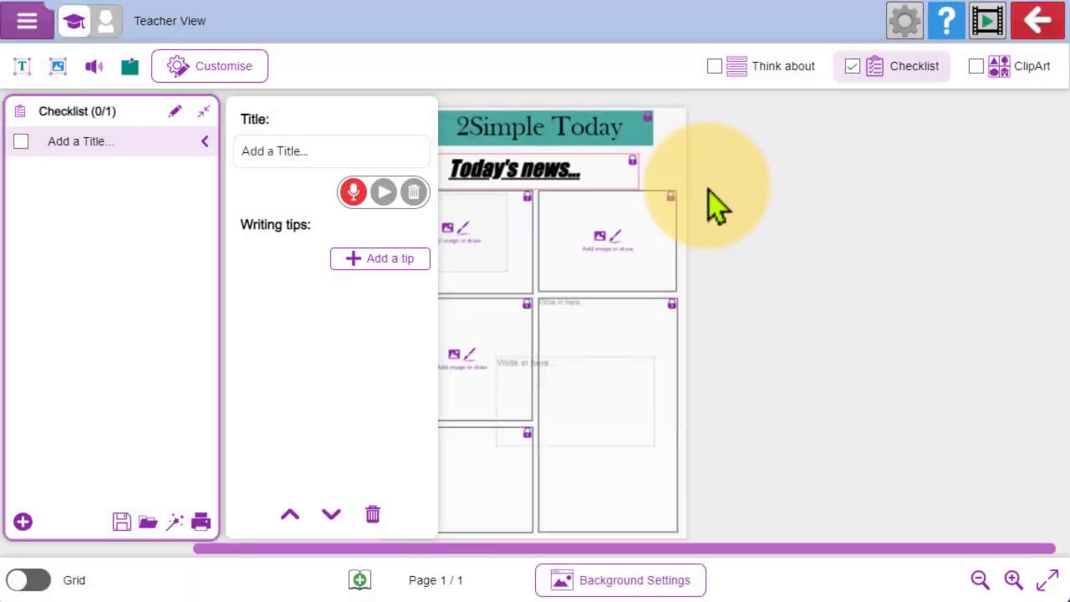
- Load the preset Example checklist - KS2 into the checklist
{"action": "left_click", "coordinate": [175, 523]}
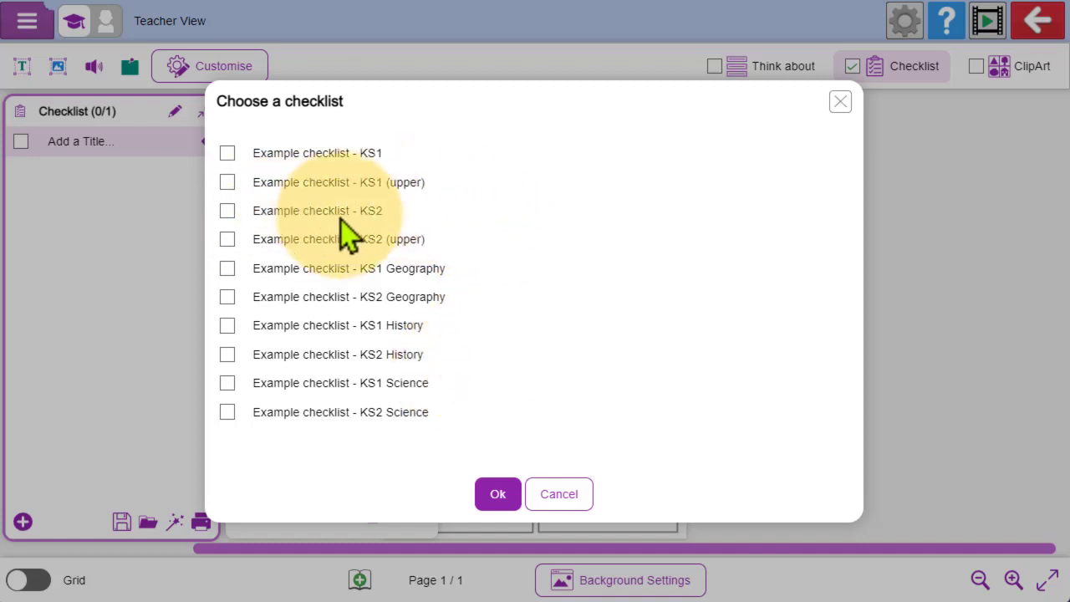
{"action": "left_click", "coordinate": [227, 210]}
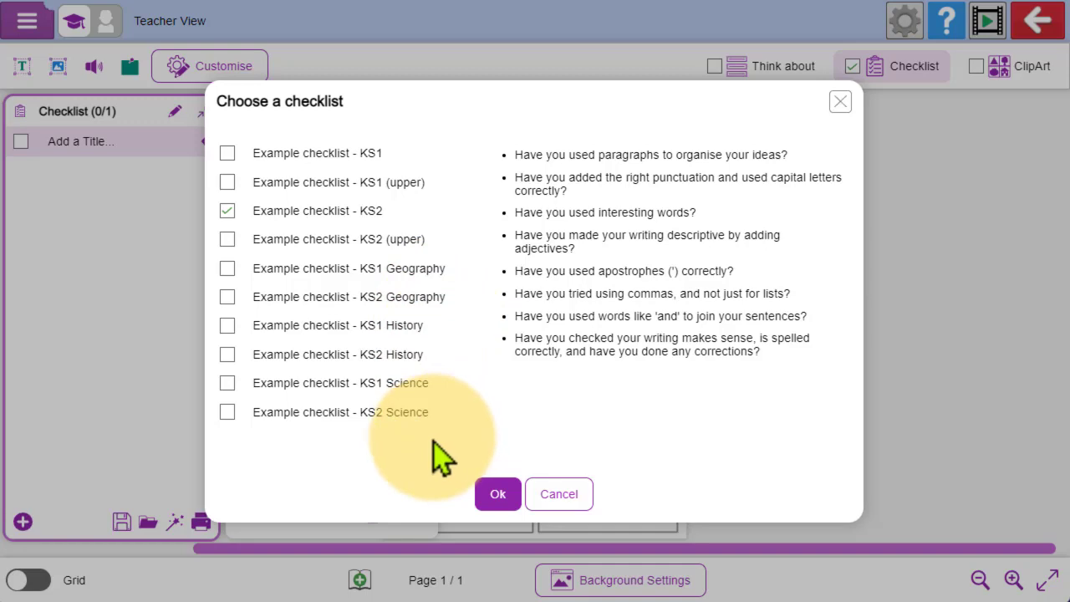
{"action": "left_click", "coordinate": [498, 495]}
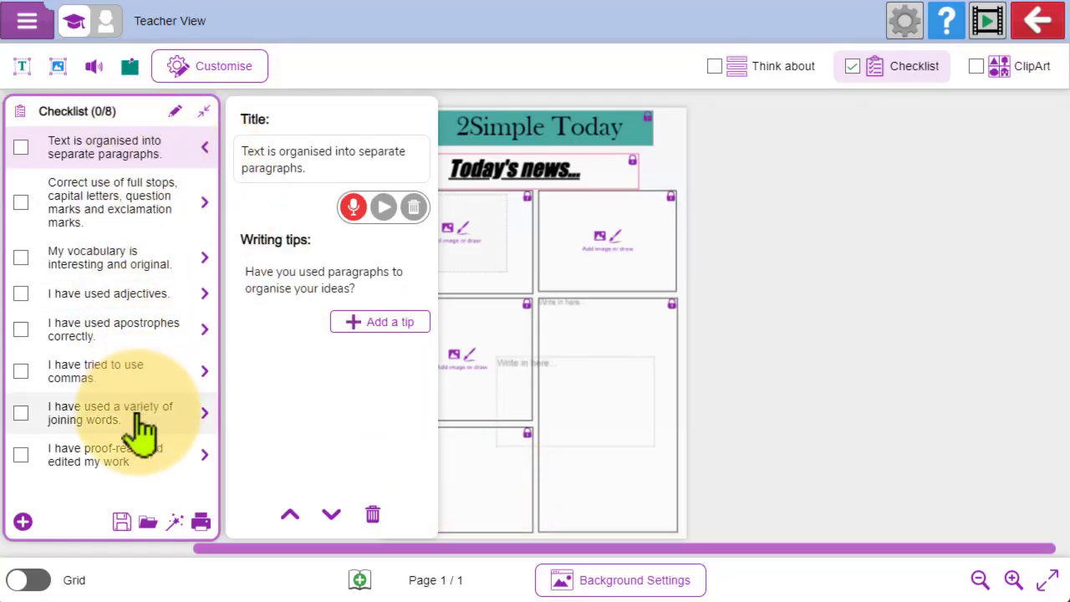
- Review the checklist items' titles and writing tips, and delete the item "My vocabulary is interesting and original."
{"action": "left_click", "coordinate": [125, 213]}
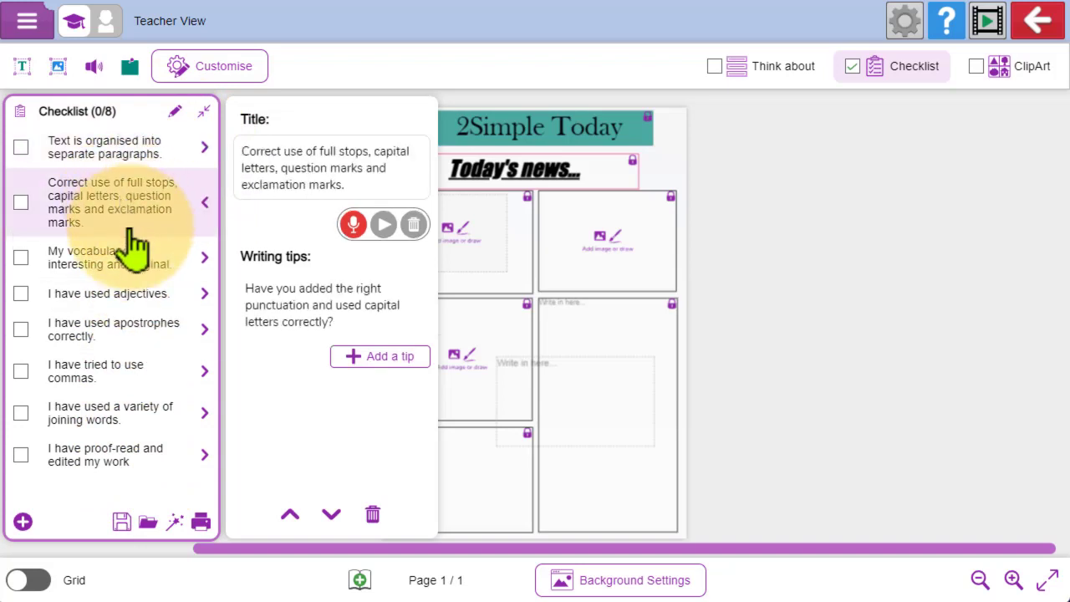
{"action": "left_click", "coordinate": [131, 263]}
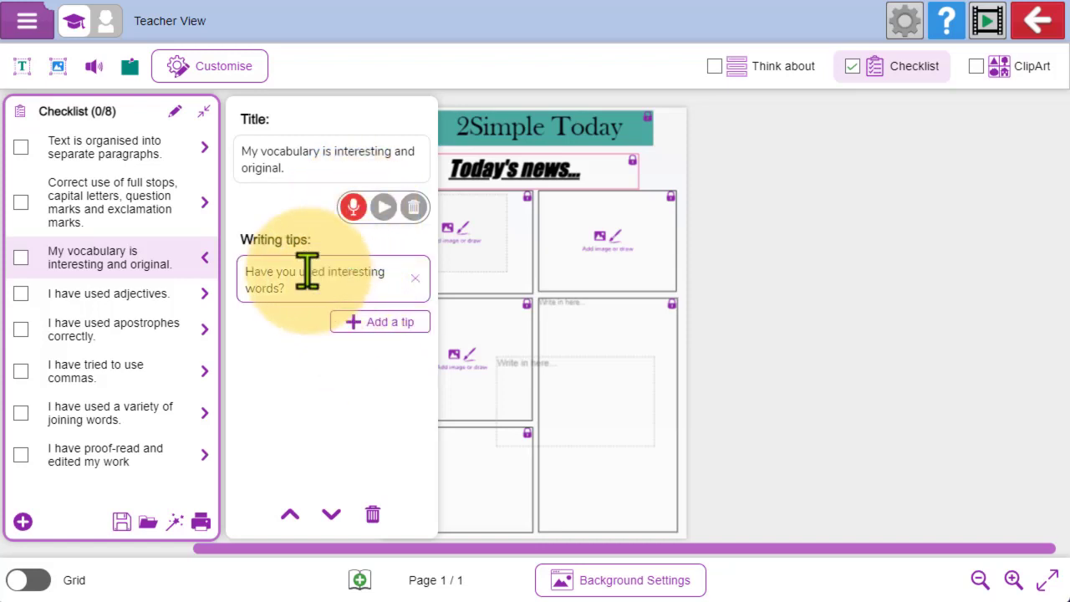
{"action": "left_click", "coordinate": [276, 146]}
{"action": "left_click", "coordinate": [295, 269]}
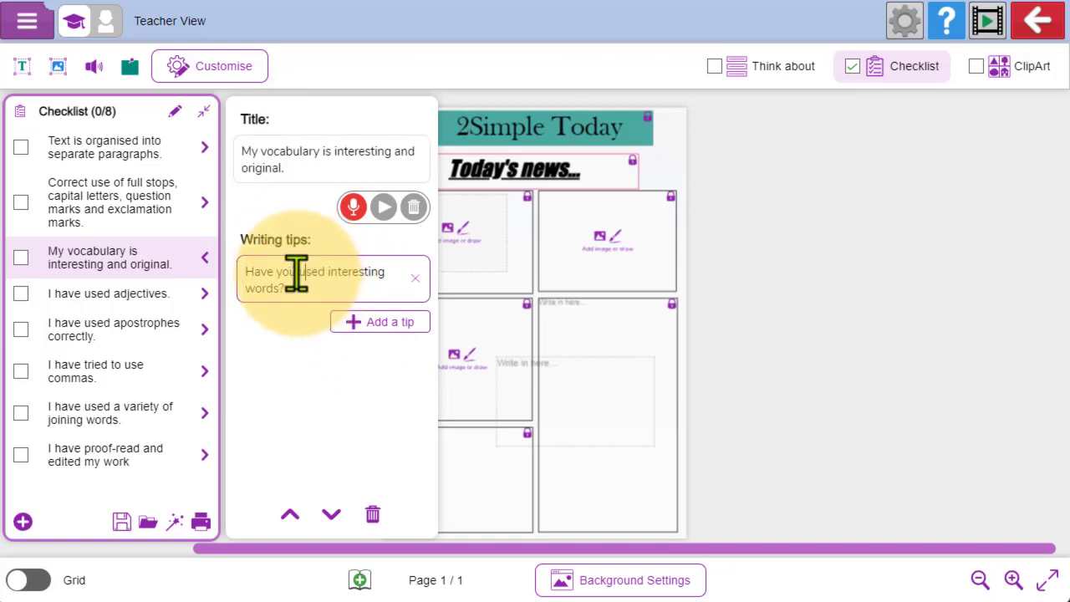
{"action": "left_click", "coordinate": [373, 516]}
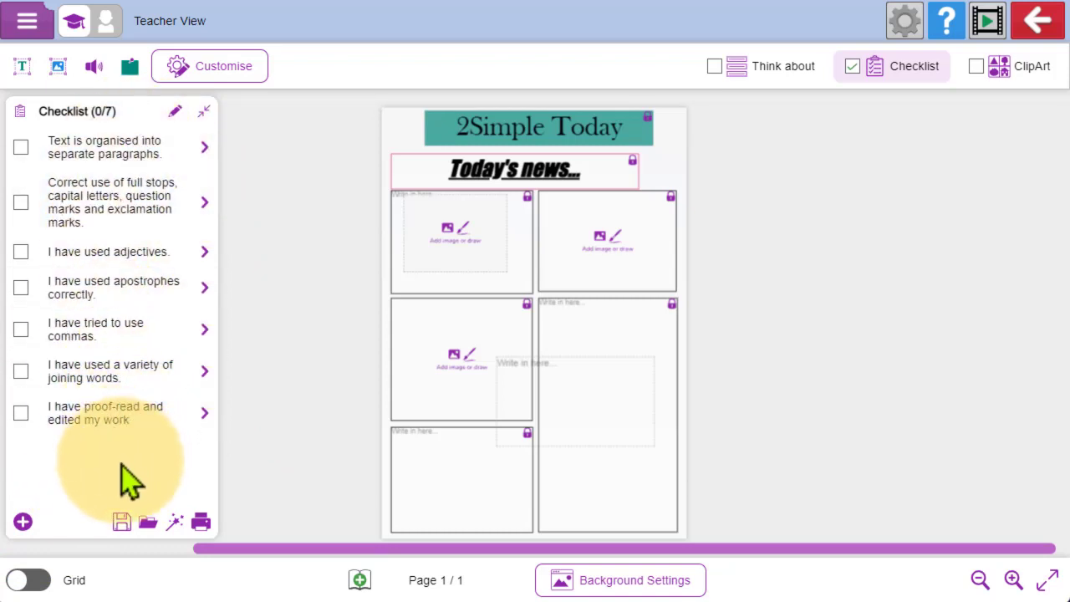
- Save the checklist in My Work as "ks2 writers checklist"
{"action": "left_click", "coordinate": [122, 523]}
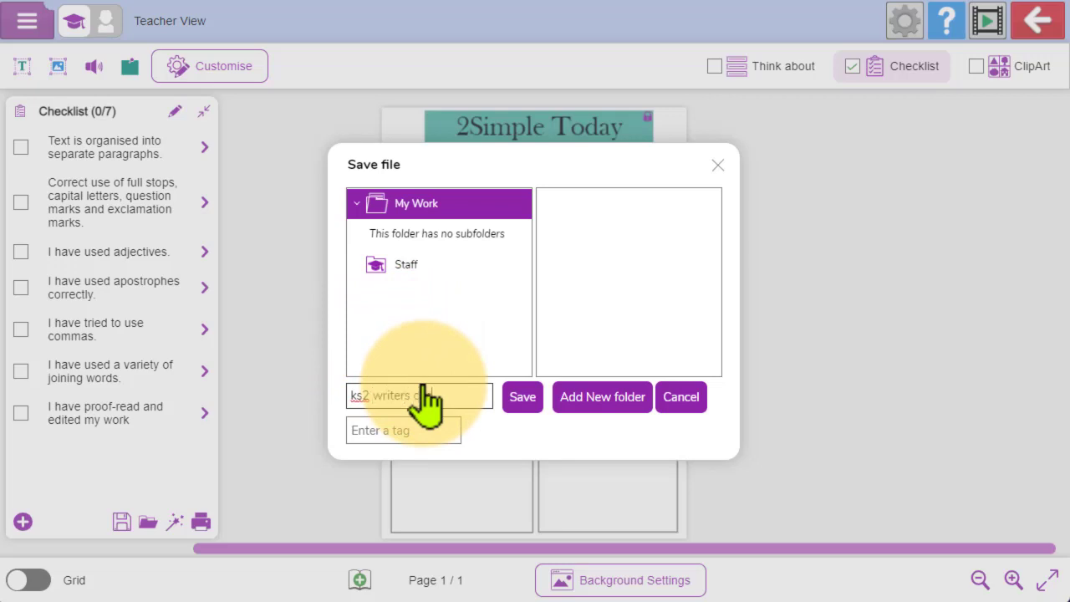
{"action": "left_click", "coordinate": [518, 400]}
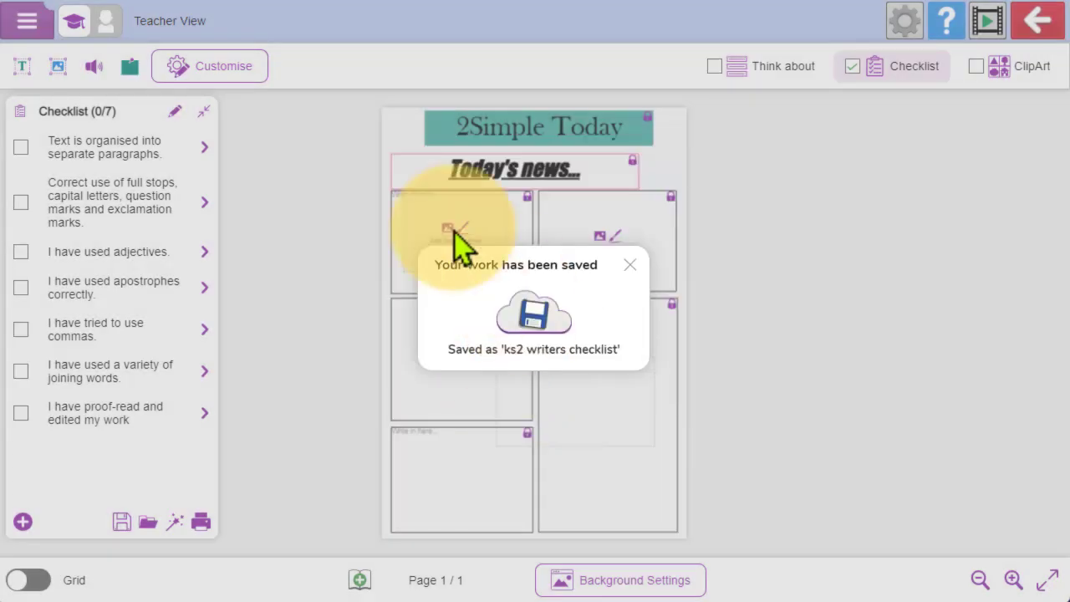
{"action": "left_click", "coordinate": [630, 265]}
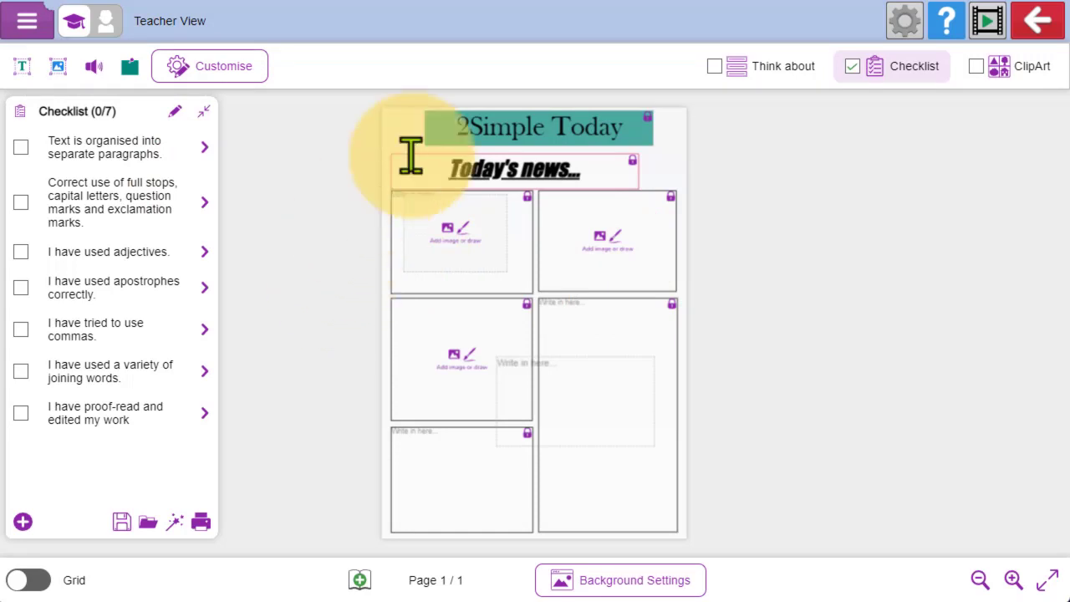
- Enable Think about and add the item "When did the event occur?" with the text to send "On Monday 1st November..."
{"action": "left_click", "coordinate": [714, 69]}
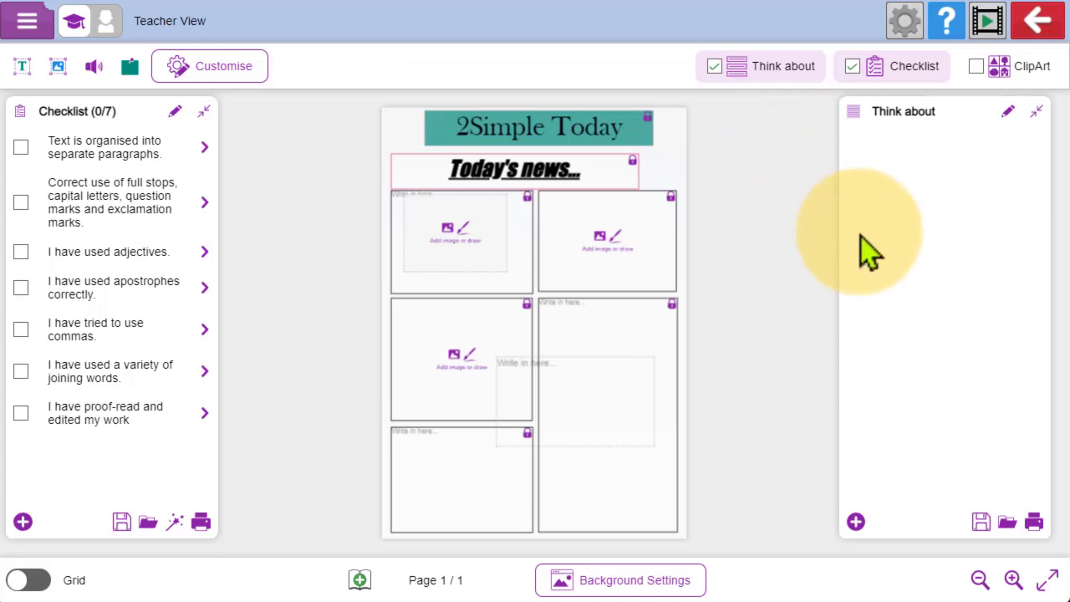
{"action": "left_click", "coordinate": [856, 523]}
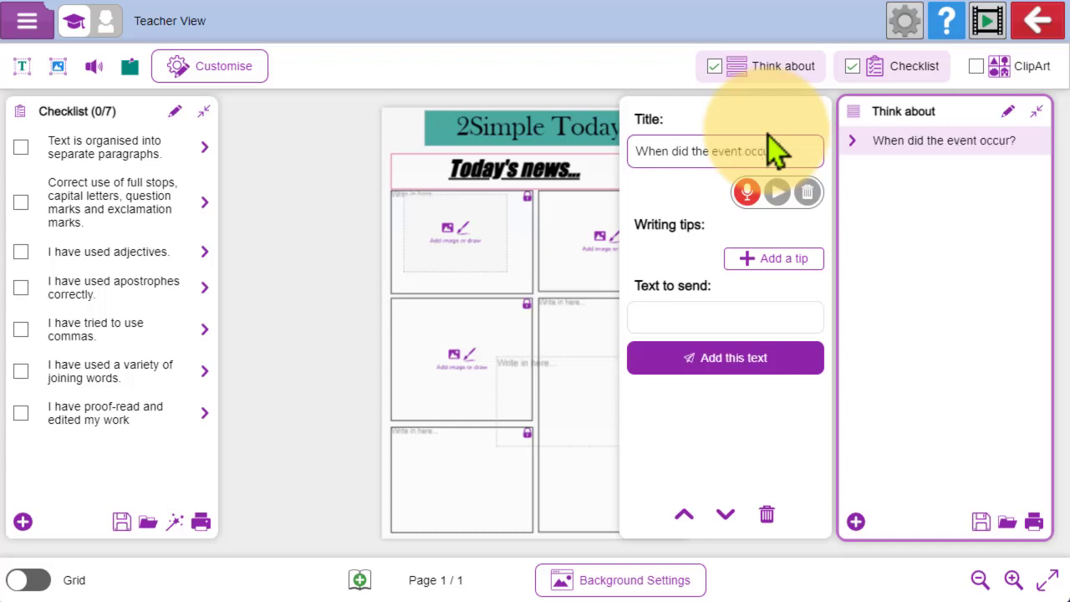
{"action": "left_click", "coordinate": [724, 320]}
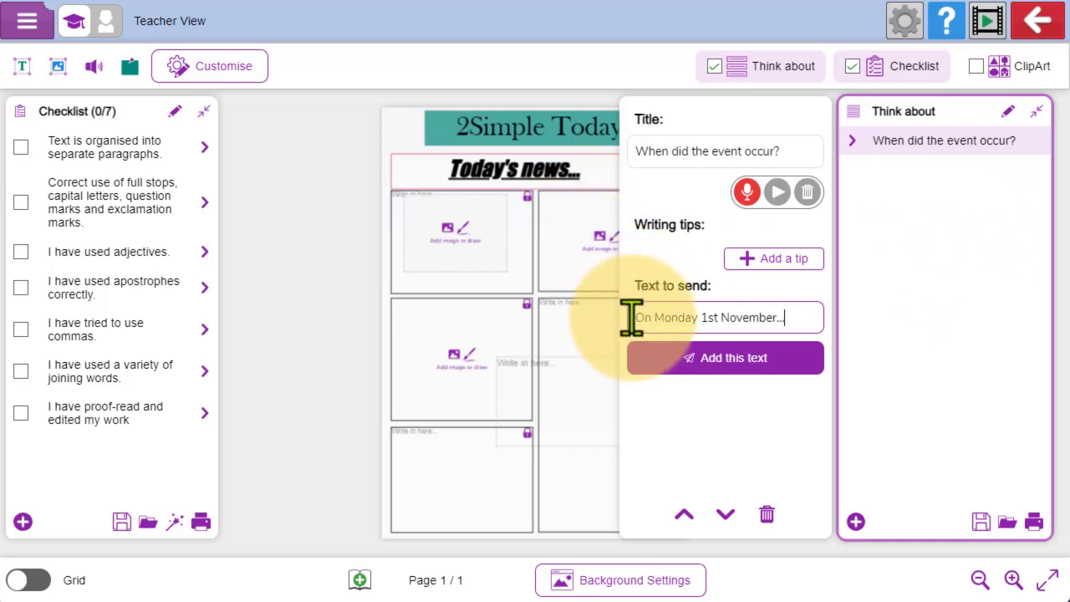
{"action": "left_click_drag", "start_coordinate": [633, 317], "coordinate": [793, 312]}
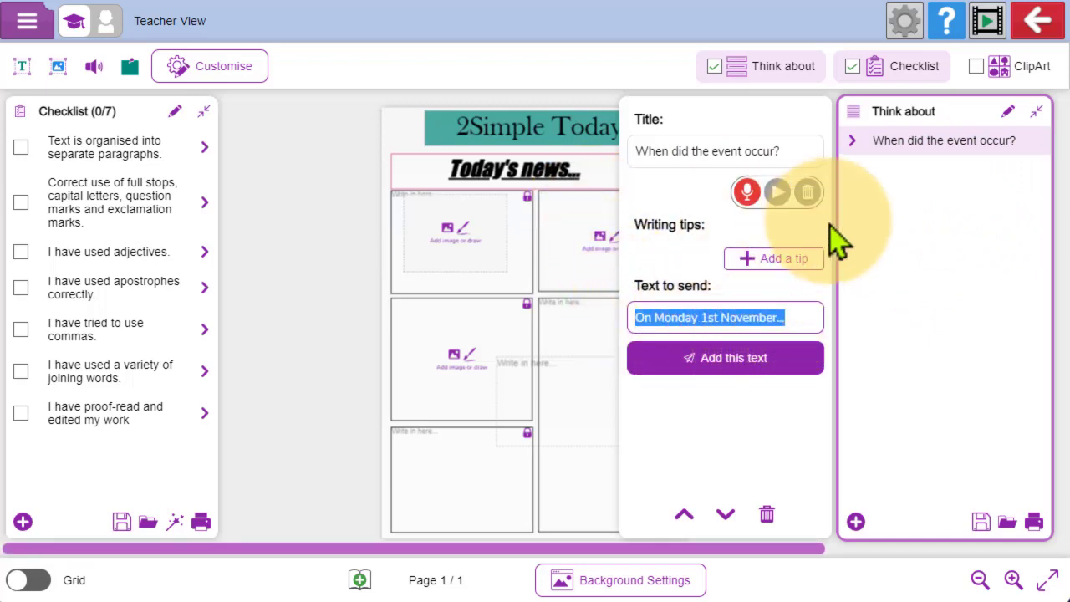
{"action": "left_click", "coordinate": [928, 227]}
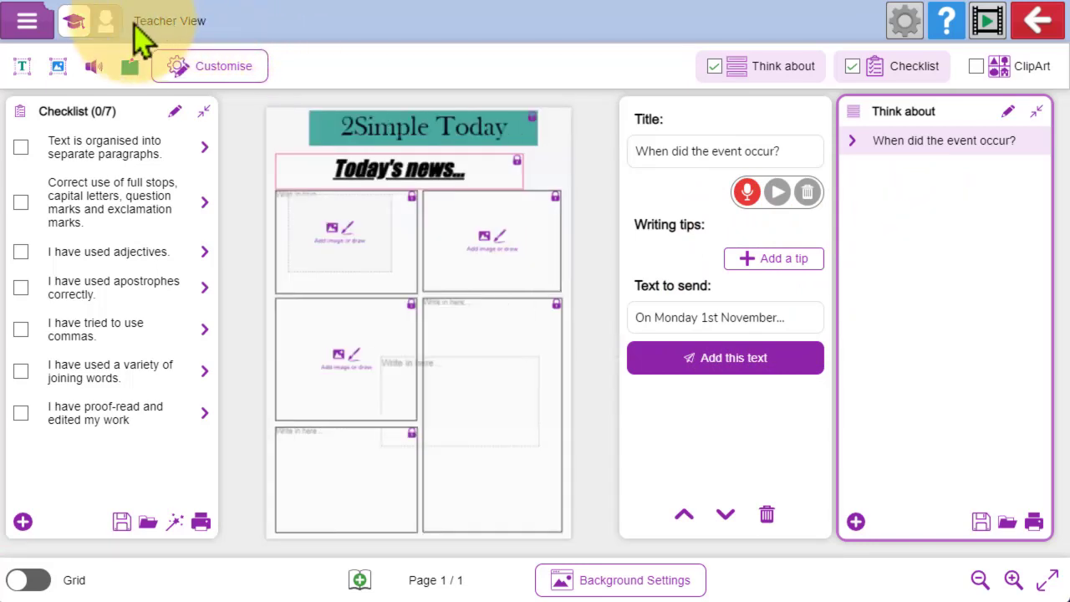
- In child view, send the Think about text into the tall text box at the page's lower right, and return to teacher view
{"action": "left_click", "coordinate": [106, 25]}
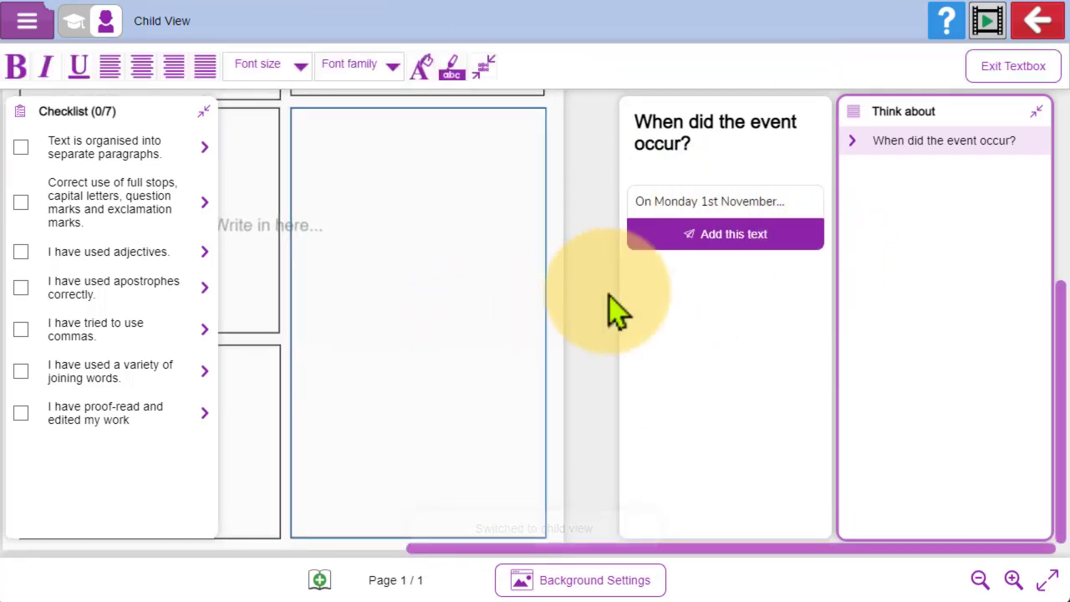
{"action": "left_click", "coordinate": [719, 235]}
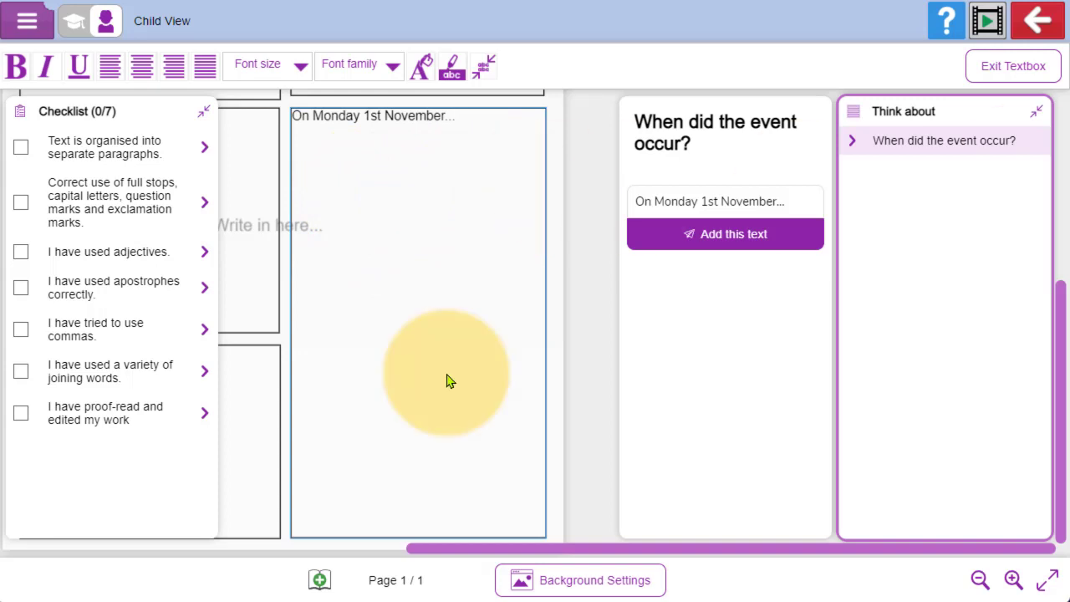
{"action": "left_click", "coordinate": [76, 27]}
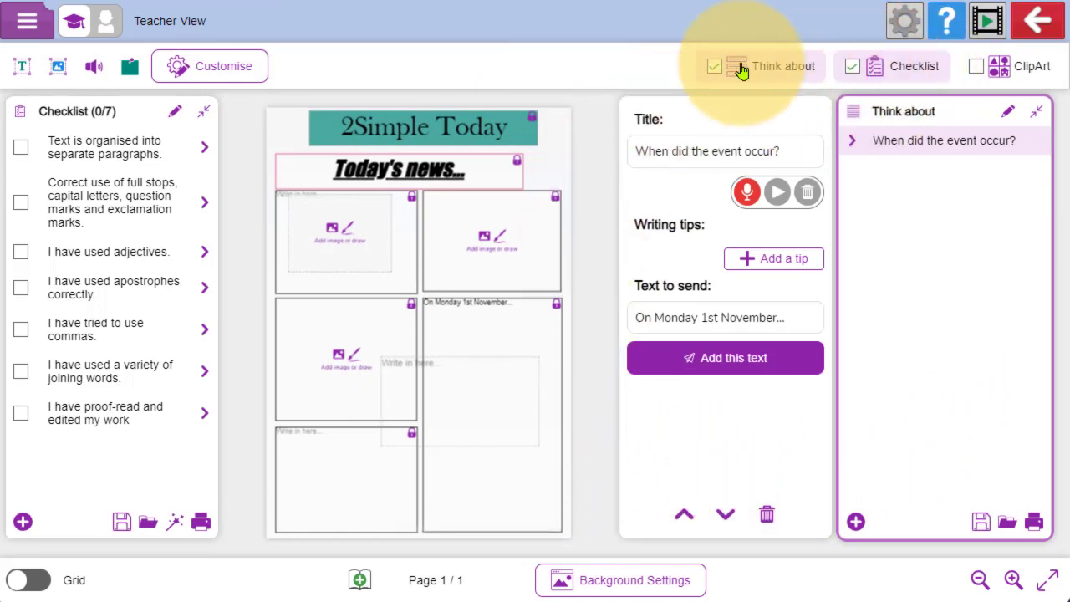
- Replace the Think about and Checklist features with ClipArt, set its category to History and lock the clipart selection
{"action": "left_click", "coordinate": [714, 66]}
{"action": "left_click", "coordinate": [851, 72]}
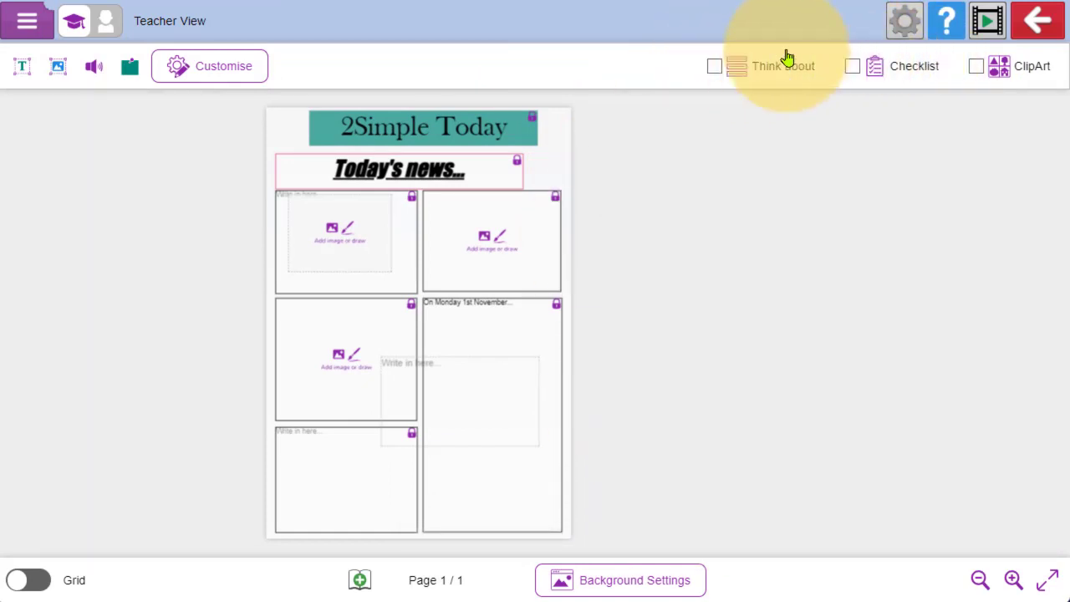
{"action": "left_click", "coordinate": [980, 72]}
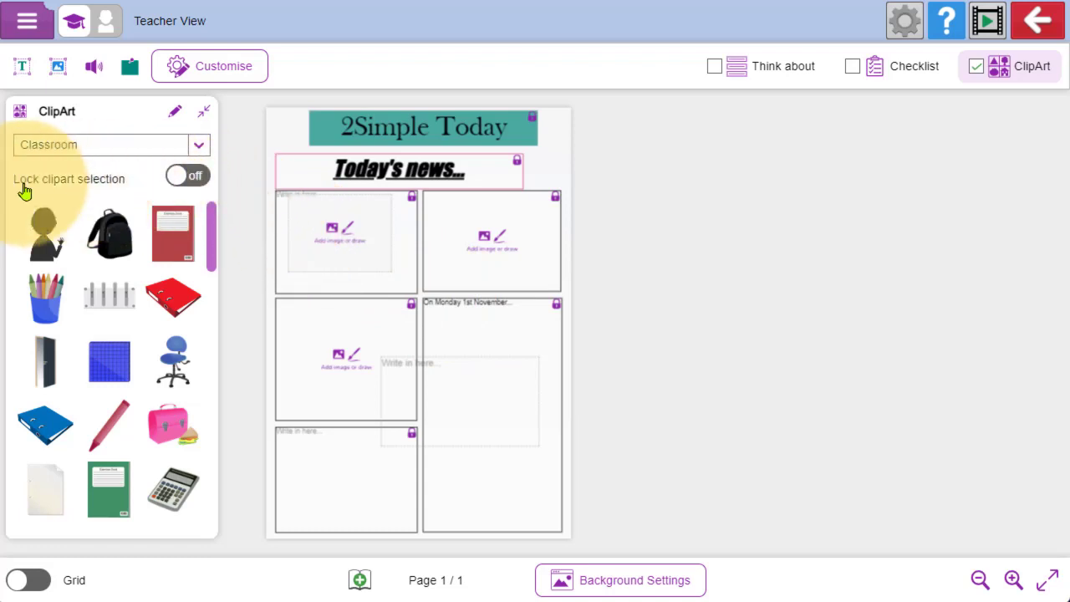
{"action": "left_click", "coordinate": [200, 148]}
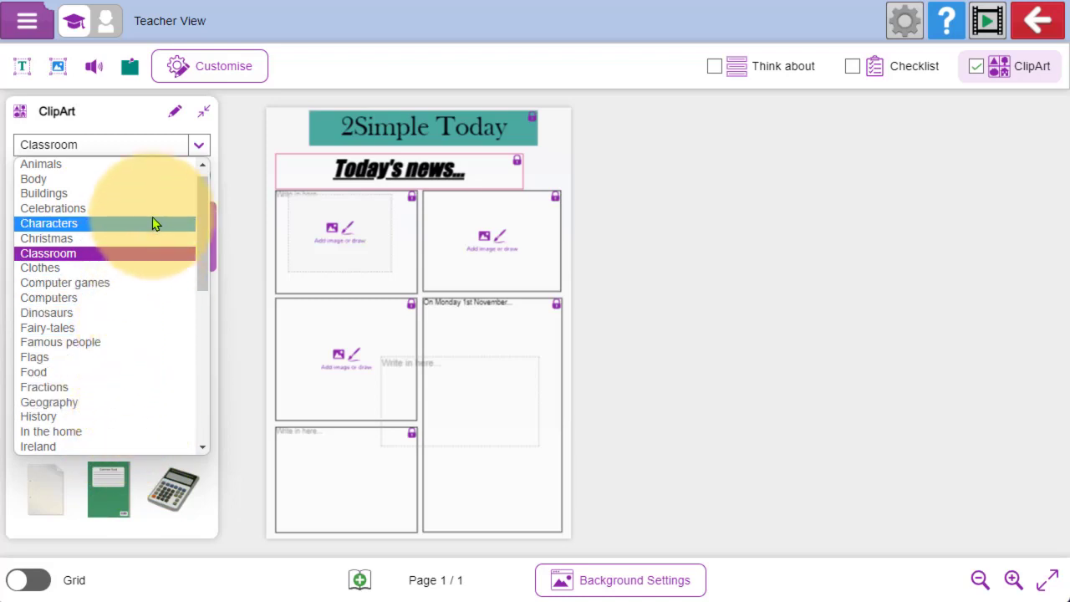
{"action": "scroll", "coordinate": [142, 280], "scroll_direction": "down", "scroll_amount": 4}
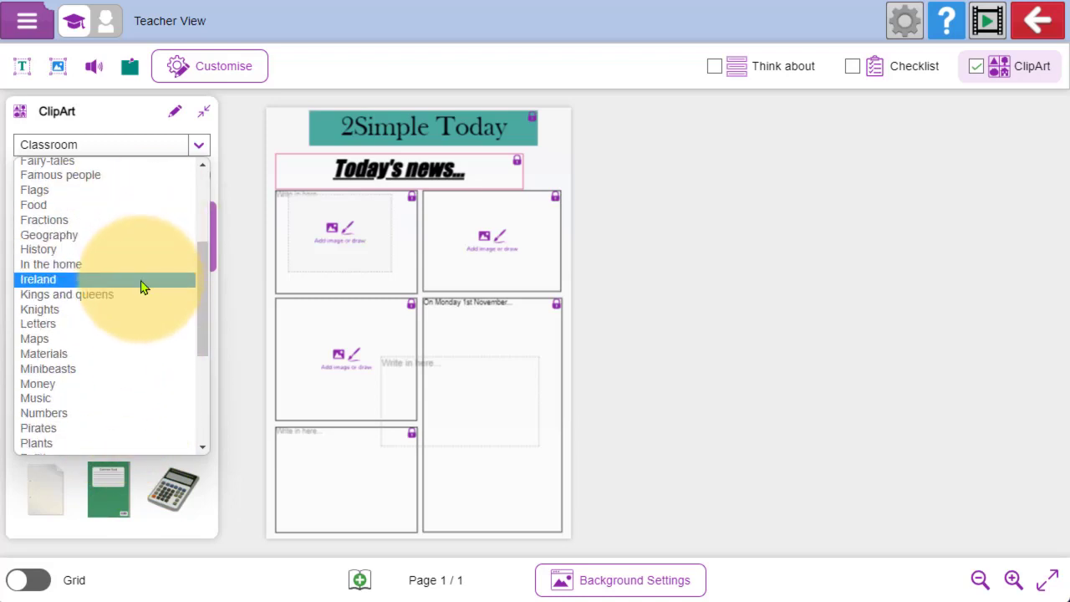
{"action": "left_click", "coordinate": [142, 249]}
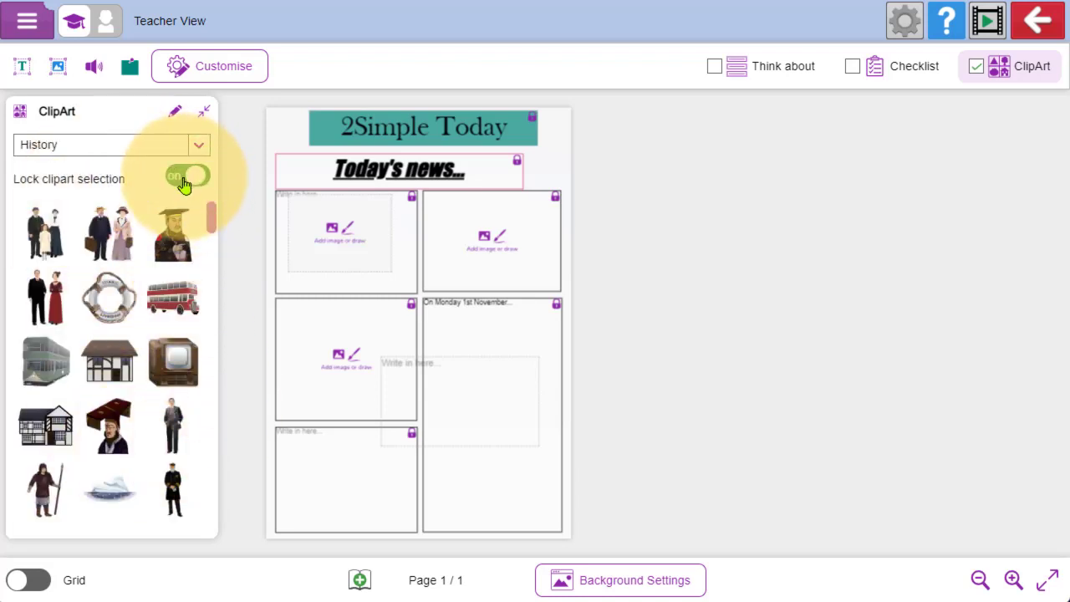
- Check the locked clipart in child view, and re-enable Checklist and Think about alongside ClipArt in teacher view
{"action": "left_click", "coordinate": [104, 27]}
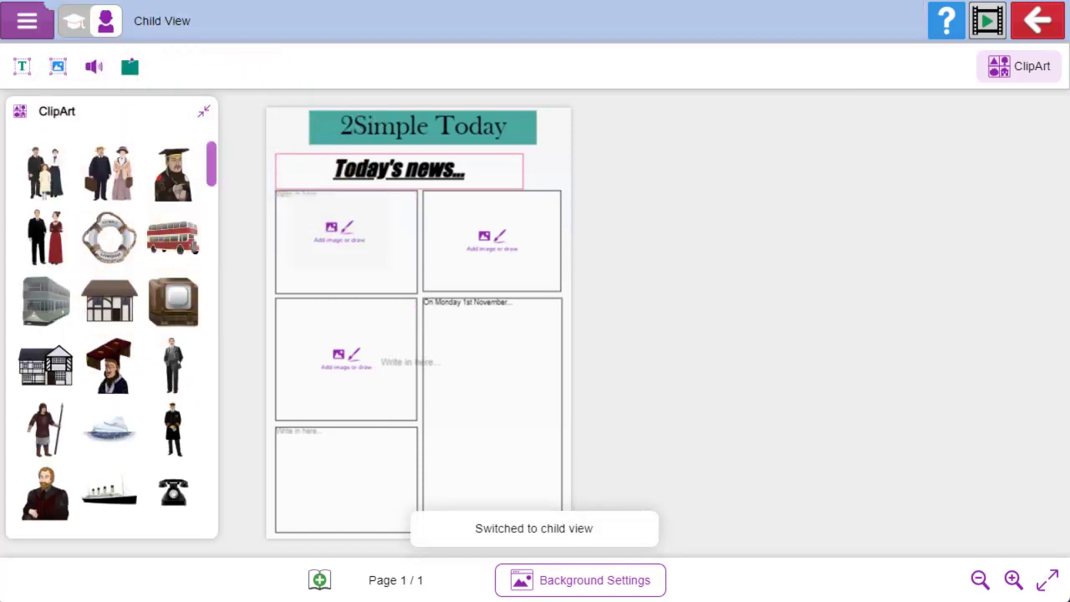
{"action": "left_click", "coordinate": [74, 23]}
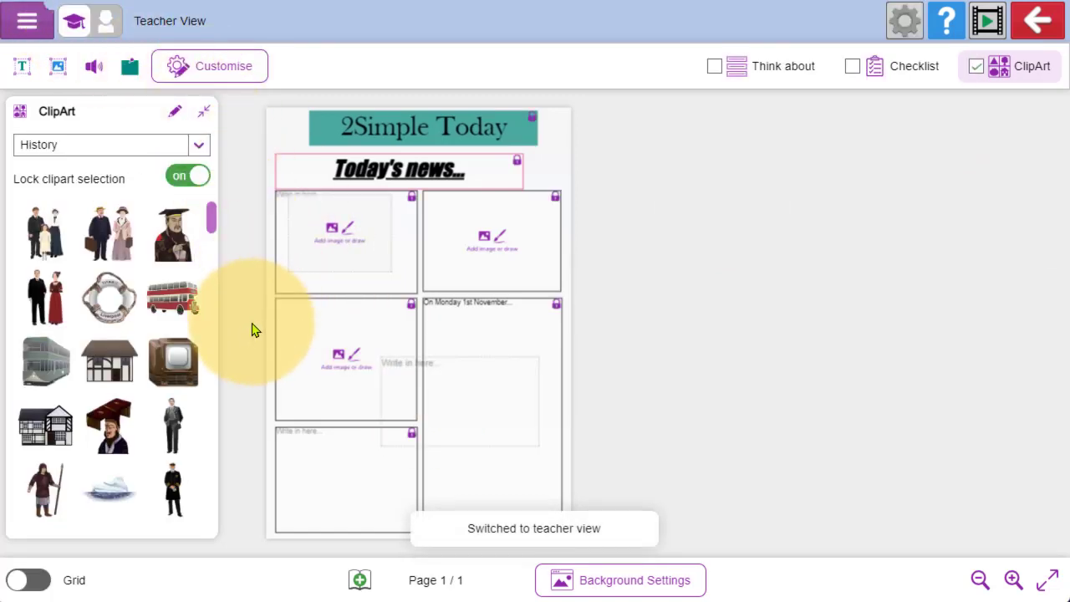
{"action": "left_click", "coordinate": [853, 68]}
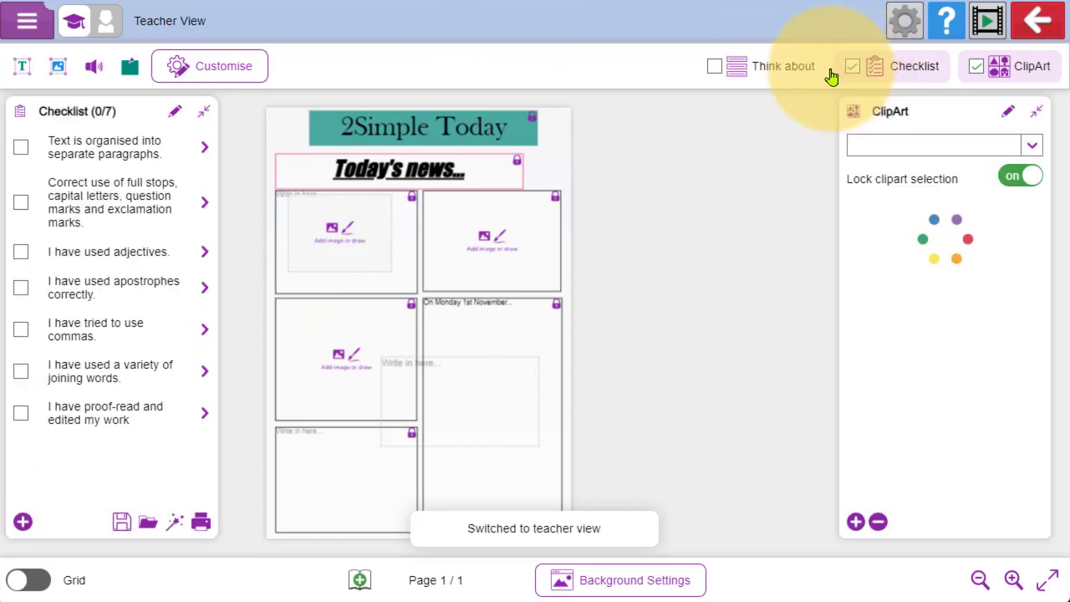
{"action": "left_click", "coordinate": [712, 68]}
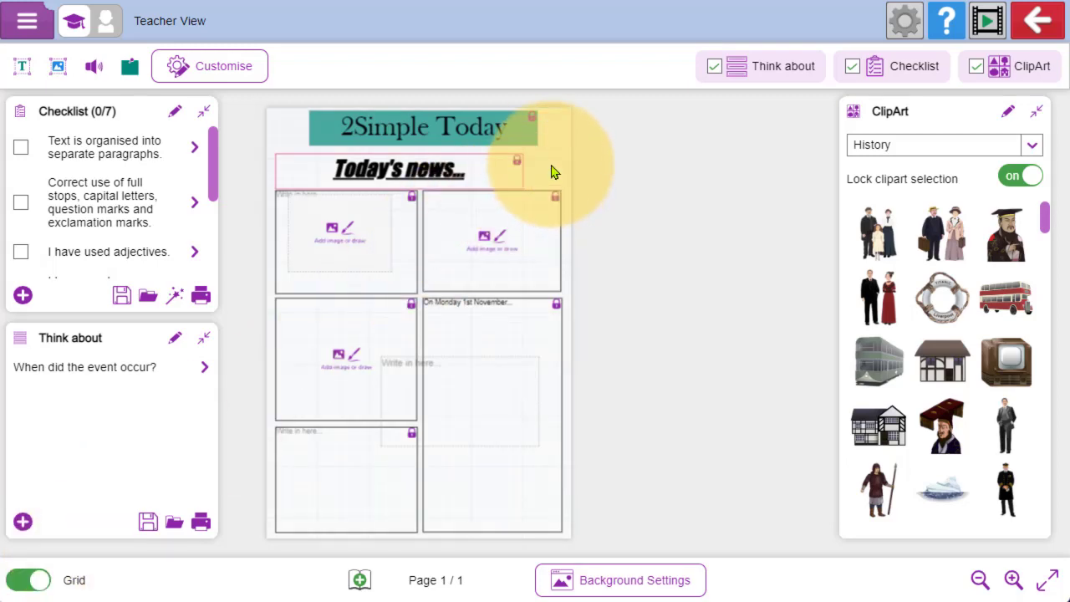
- Minimise the ClipArt panel and switch off Position & Resize Lock for the "Today's news..." text box
{"action": "left_click", "coordinate": [513, 168]}
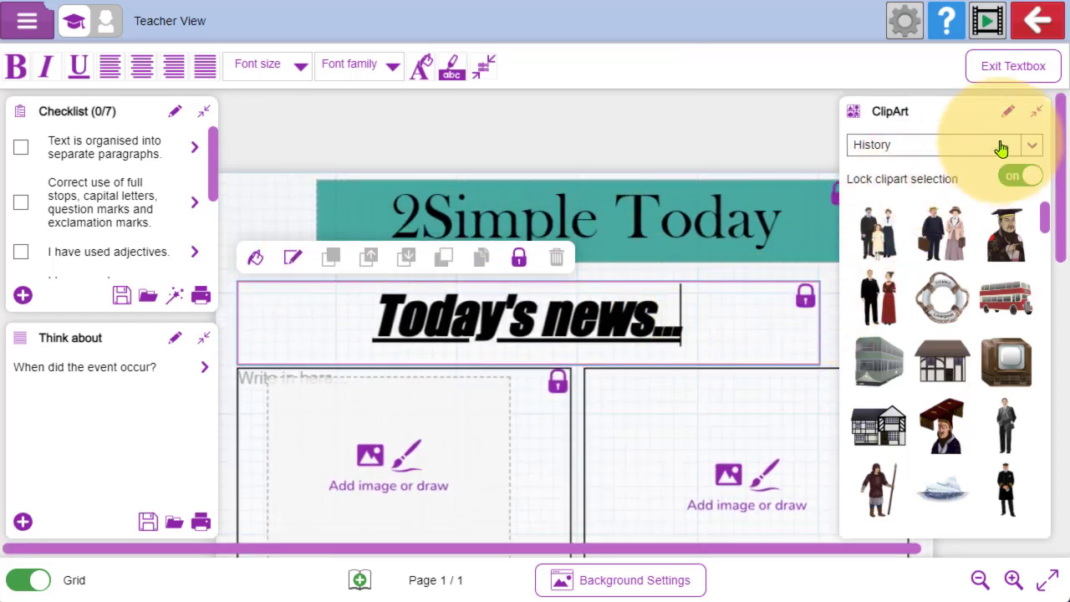
{"action": "left_click", "coordinate": [1036, 111]}
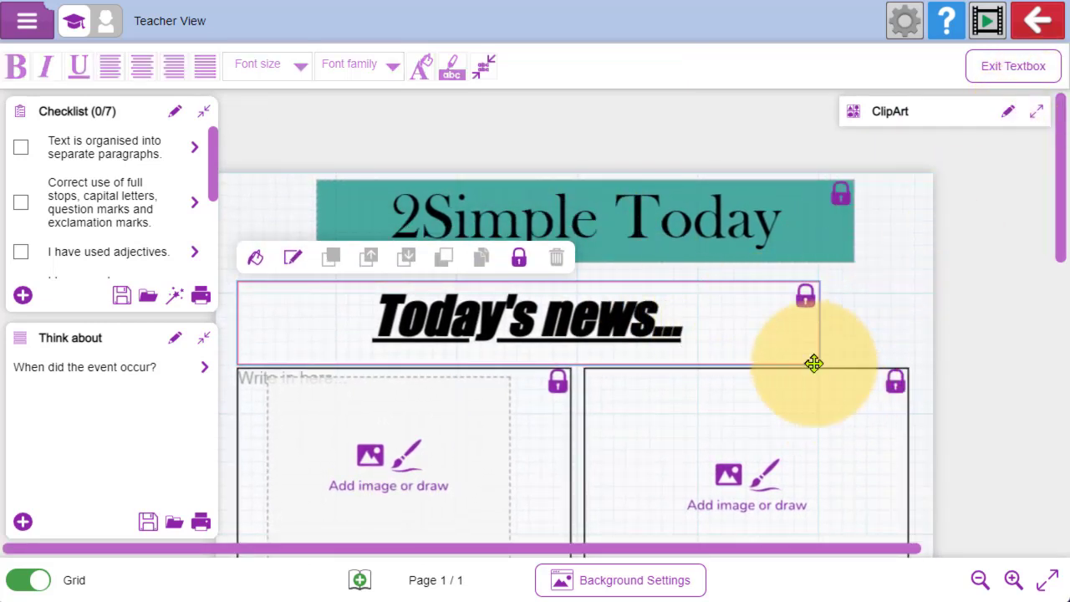
{"action": "left_click", "coordinate": [820, 317]}
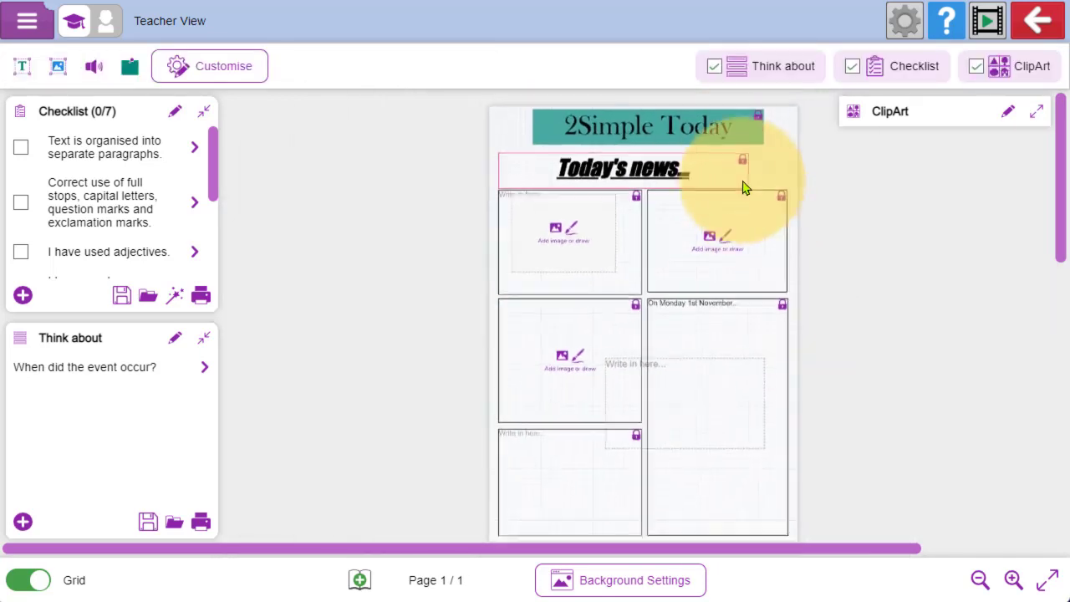
{"action": "left_click", "coordinate": [747, 167]}
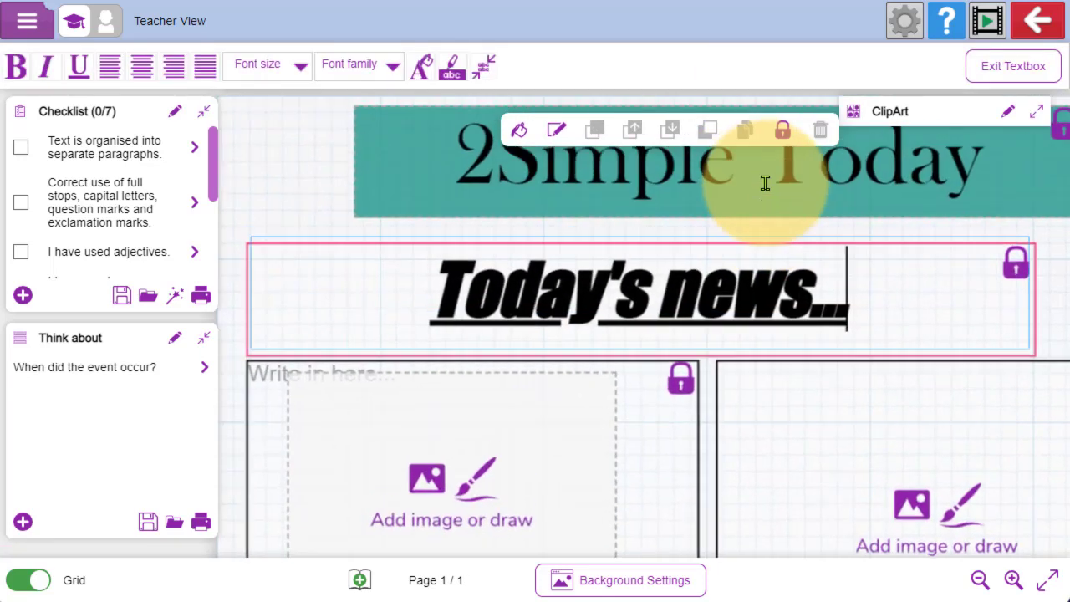
{"action": "left_click", "coordinate": [520, 243]}
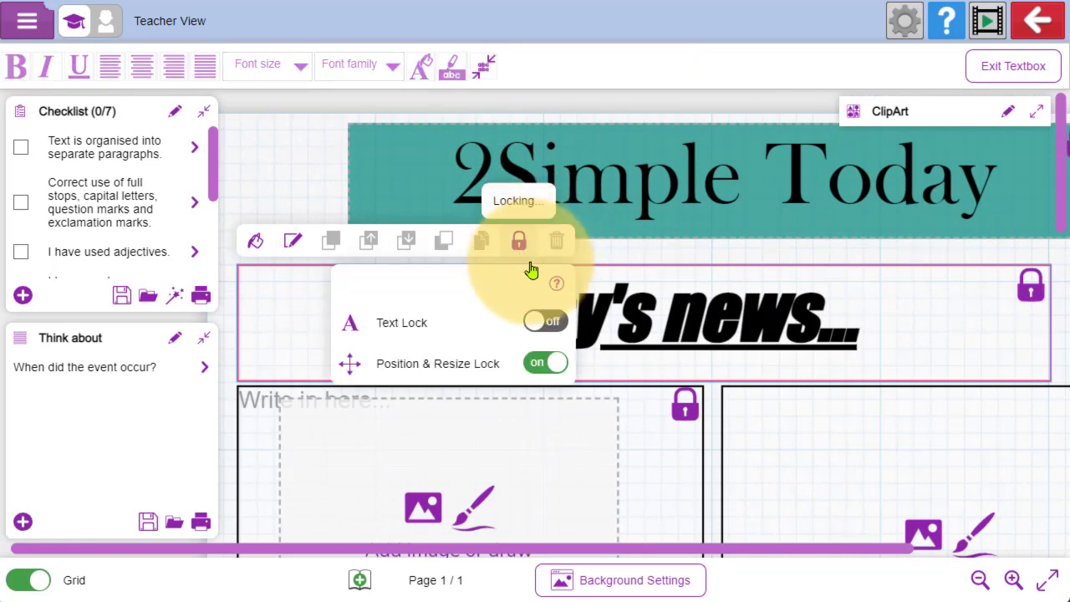
{"action": "left_click", "coordinate": [548, 364]}
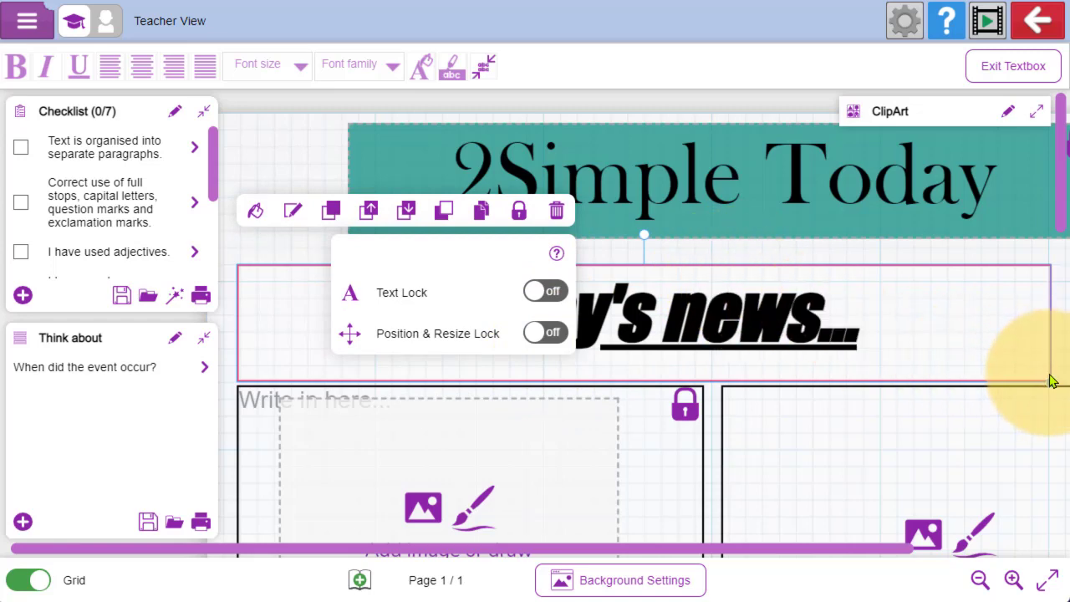
{"action": "left_click", "coordinate": [1045, 401]}
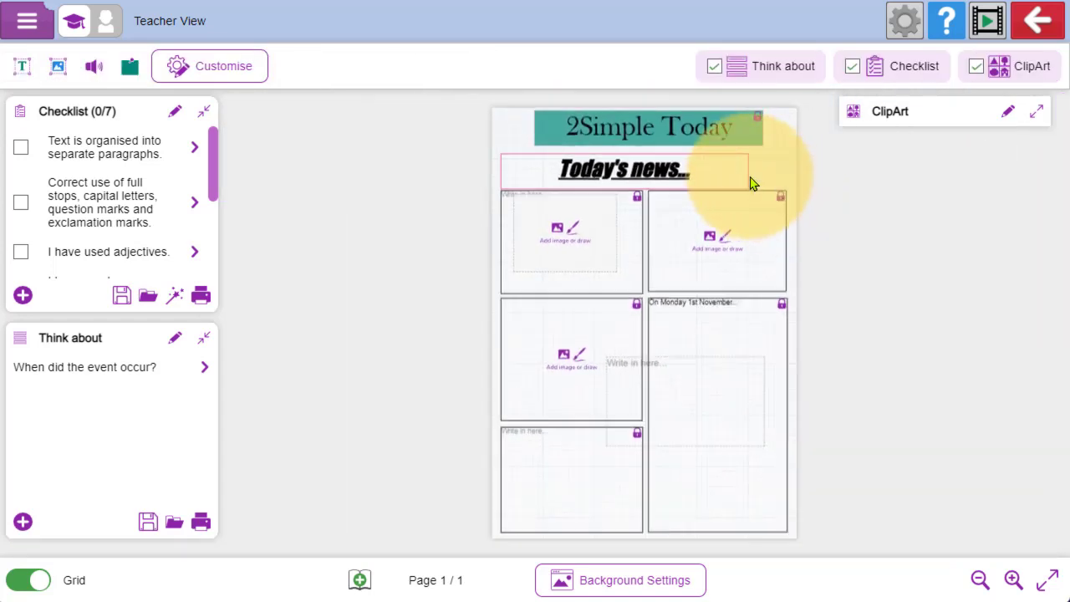
- Widen the "Today's news..." text box so its right edge lines up with the boxes below it
{"action": "left_click", "coordinate": [750, 182]}
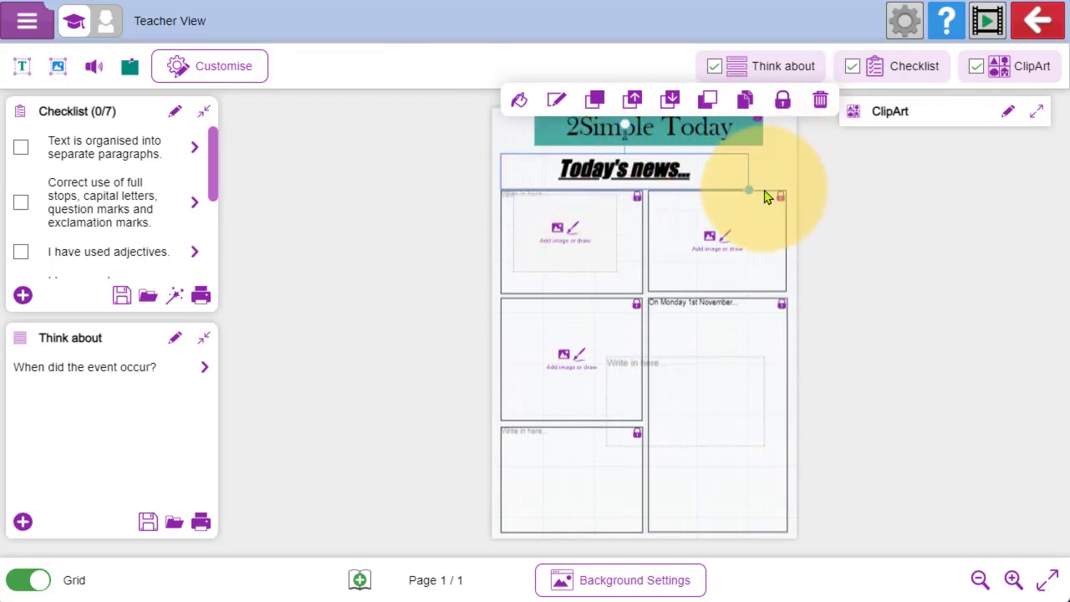
{"action": "left_click_drag", "start_coordinate": [744, 186], "coordinate": [780, 183]}
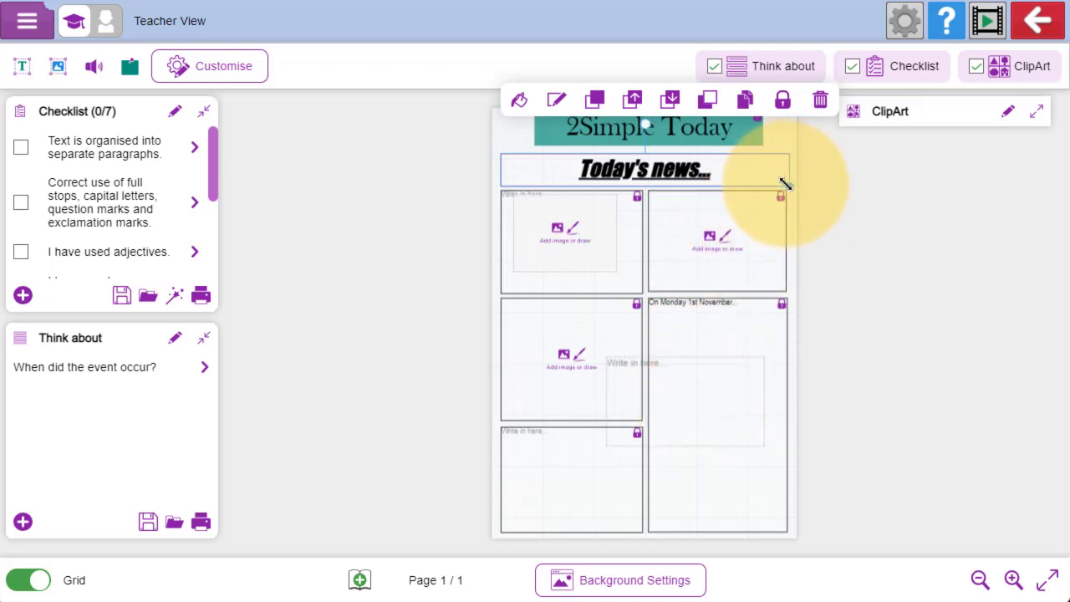
{"action": "left_click_drag", "start_coordinate": [786, 184], "coordinate": [781, 182]}
{"action": "left_click", "coordinate": [791, 155]}
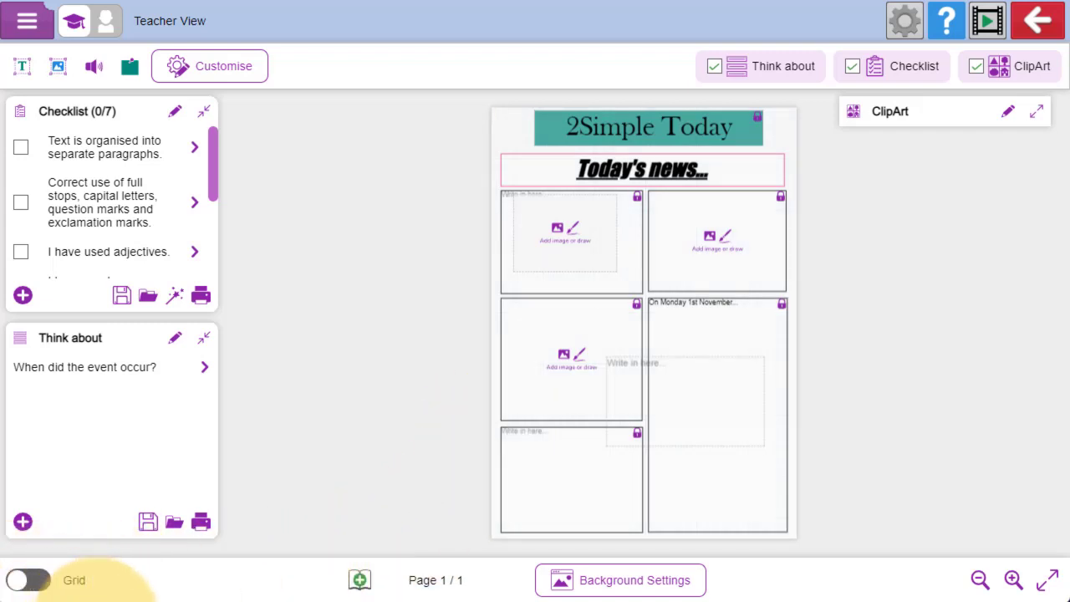
- Add a second page of picture and text boxes to the newspaper template
{"action": "left_click", "coordinate": [359, 580]}
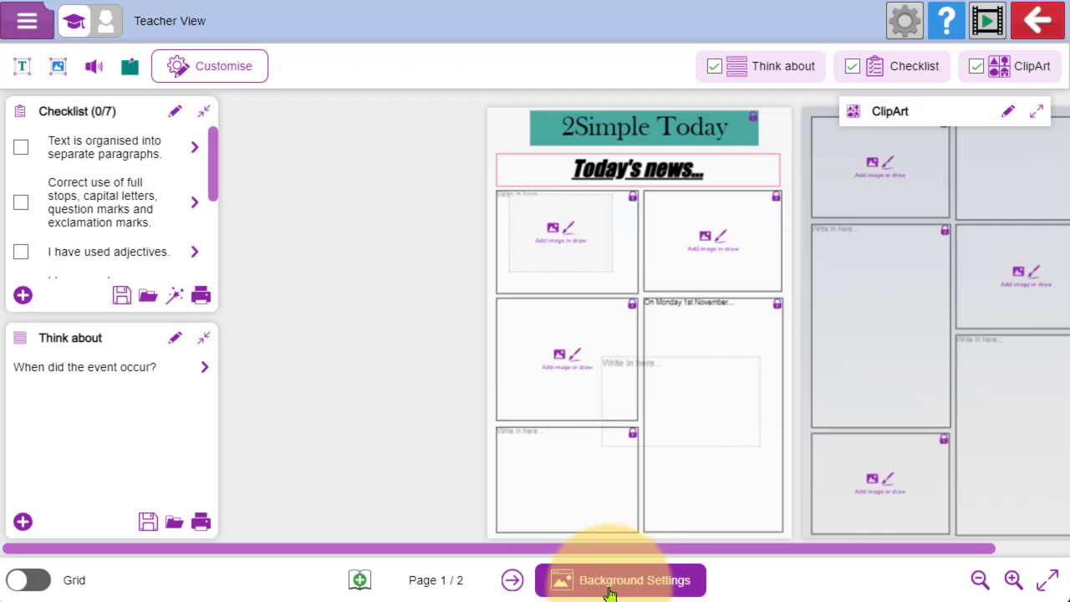
- Browse the background clipart, look at the Paint option and set the burning timber-framed houses picture as the page's background image
{"action": "left_click", "coordinate": [656, 583]}
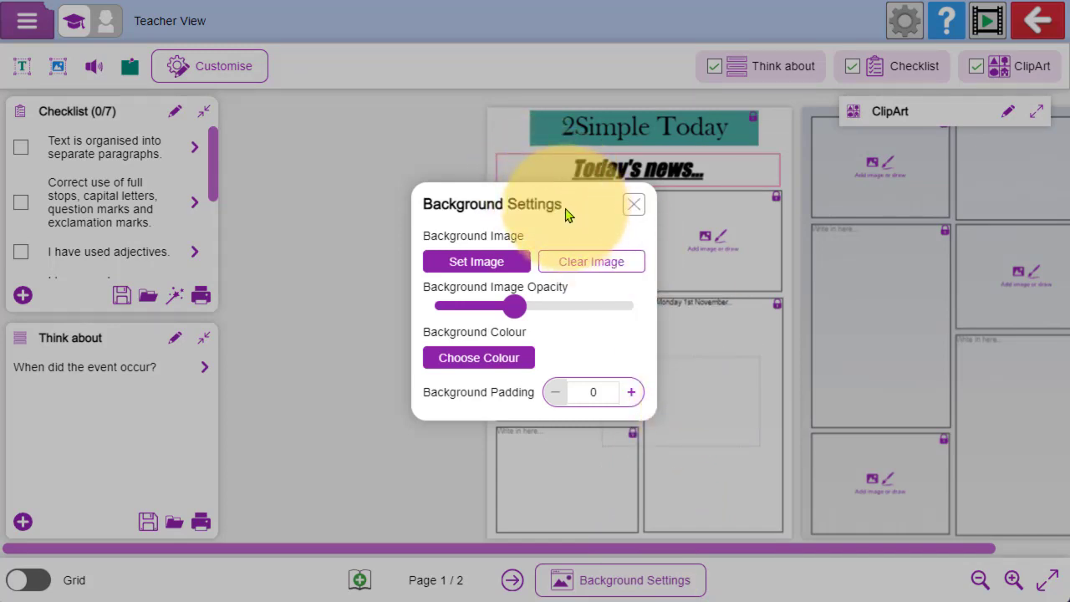
{"action": "left_click", "coordinate": [460, 269]}
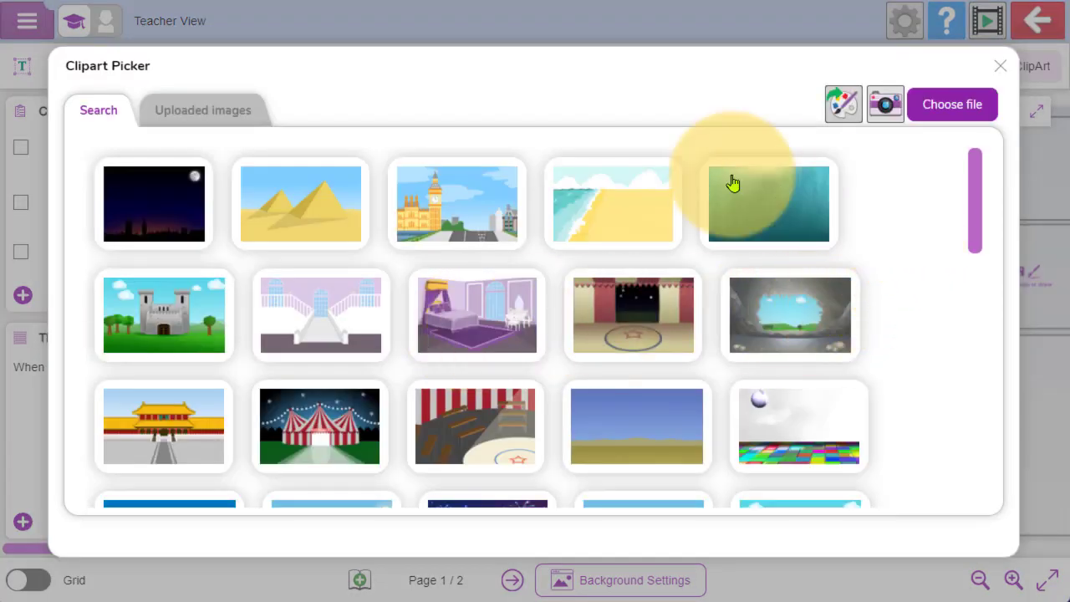
{"action": "left_click_drag", "start_coordinate": [985, 185], "coordinate": [975, 155]}
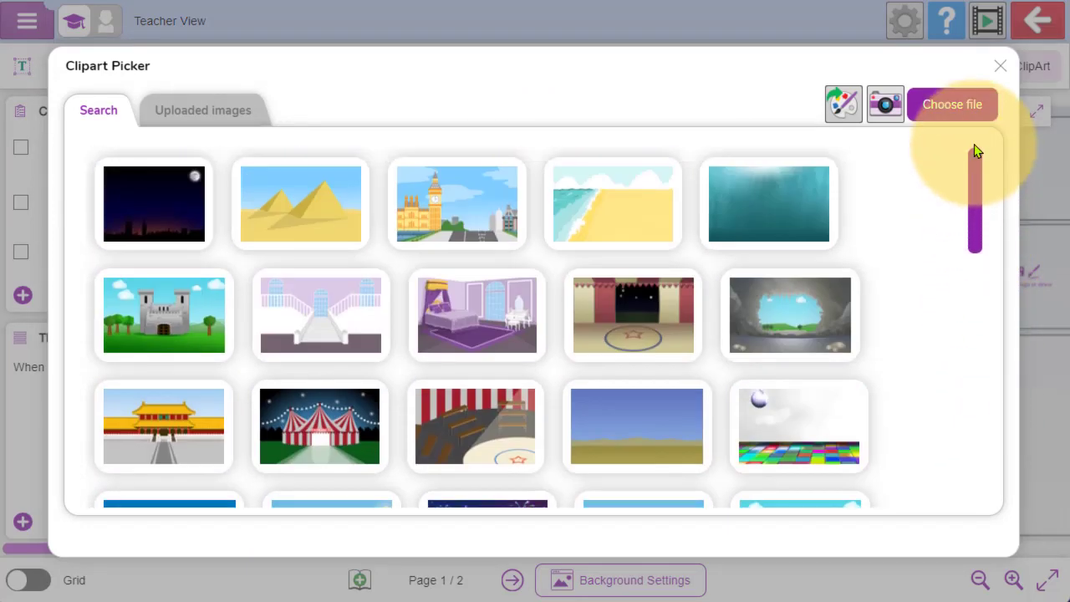
{"action": "left_click", "coordinate": [839, 124]}
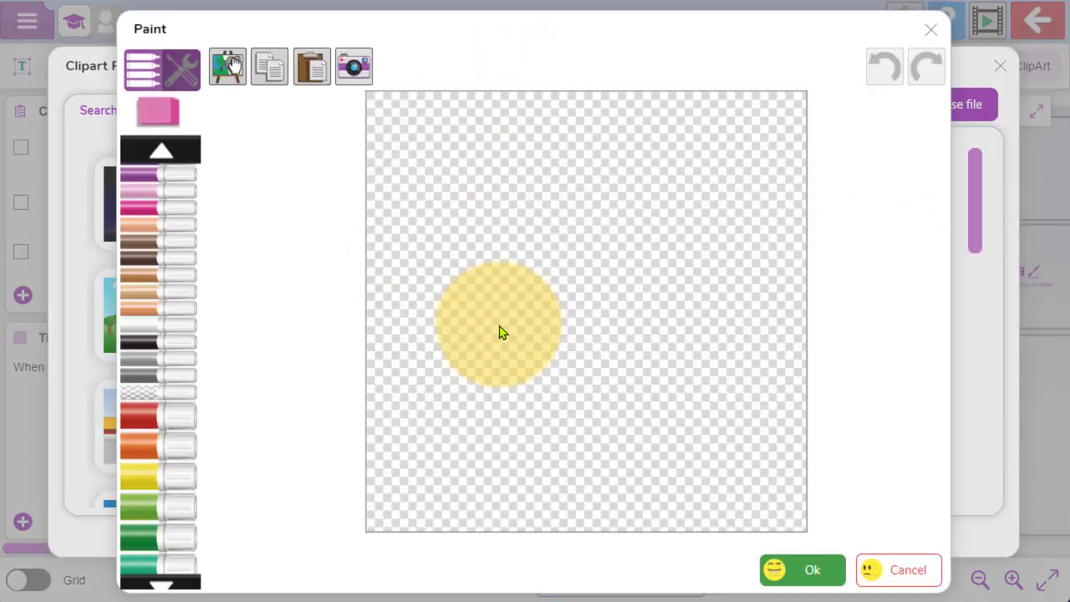
{"action": "left_click", "coordinate": [839, 577]}
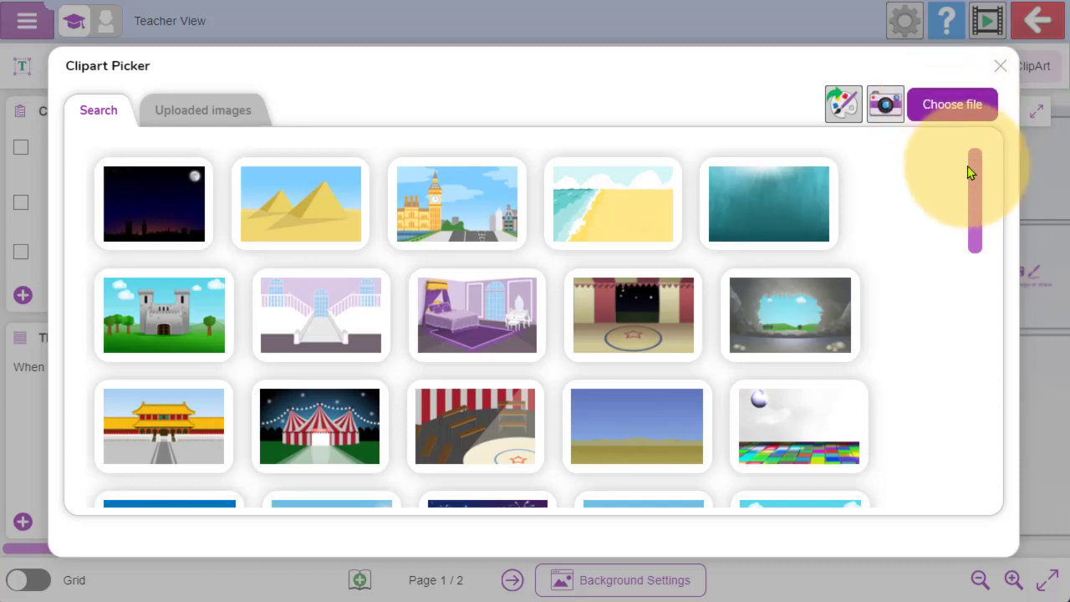
{"action": "left_click_drag", "start_coordinate": [973, 177], "coordinate": [970, 313]}
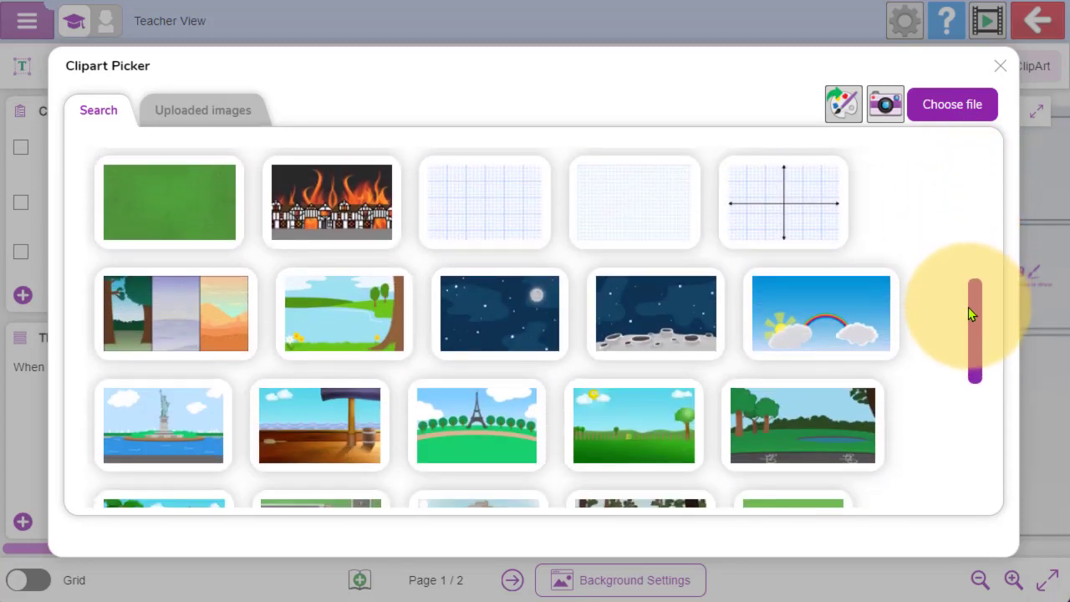
{"action": "left_click", "coordinate": [327, 199]}
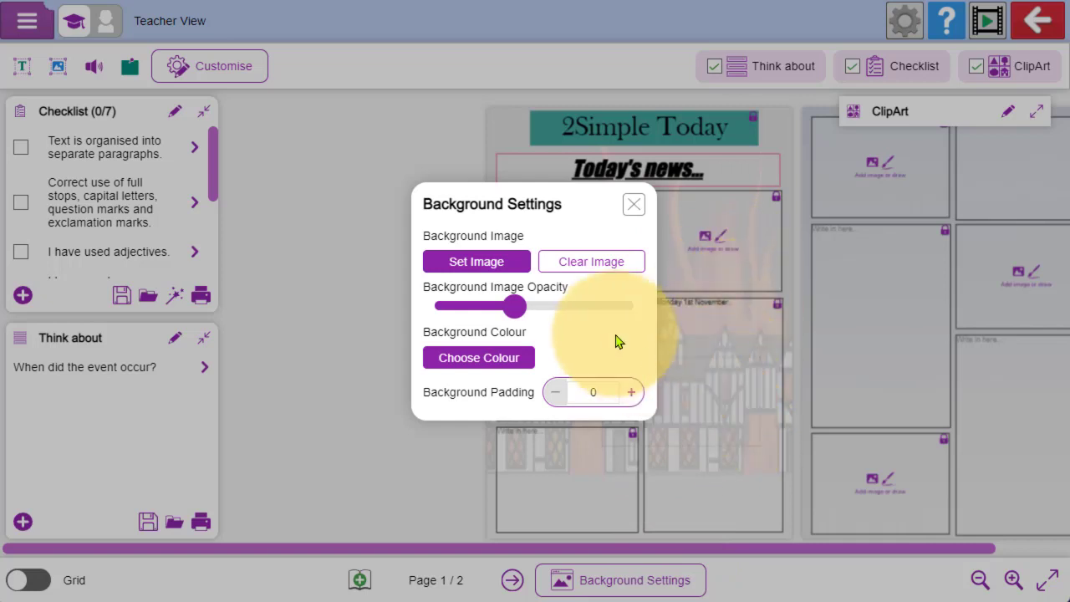
- Lower the background image opacity slightly and set the background padding to 17
{"action": "left_click_drag", "start_coordinate": [515, 307], "coordinate": [495, 325]}
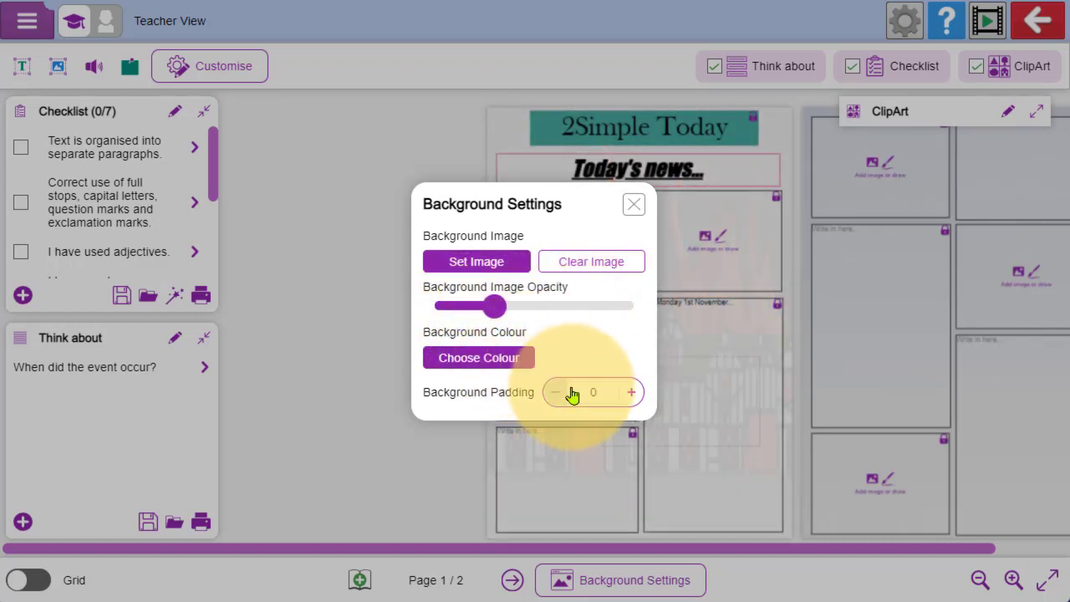
{"action": "left_click", "coordinate": [632, 393]}
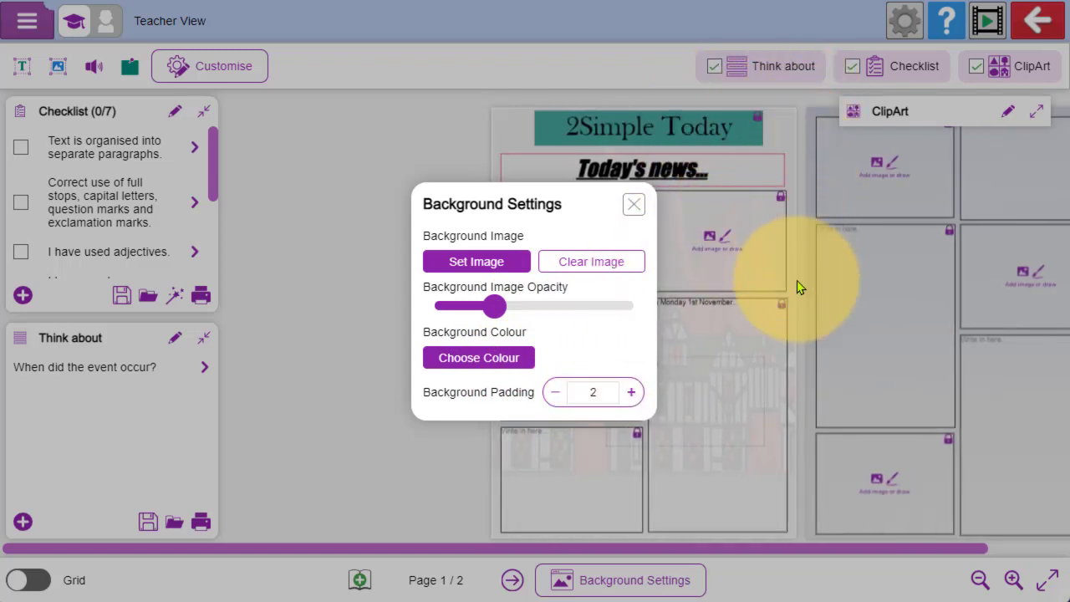
{"action": "left_click", "coordinate": [631, 393]}
{"action": "left_click", "coordinate": [631, 393]}
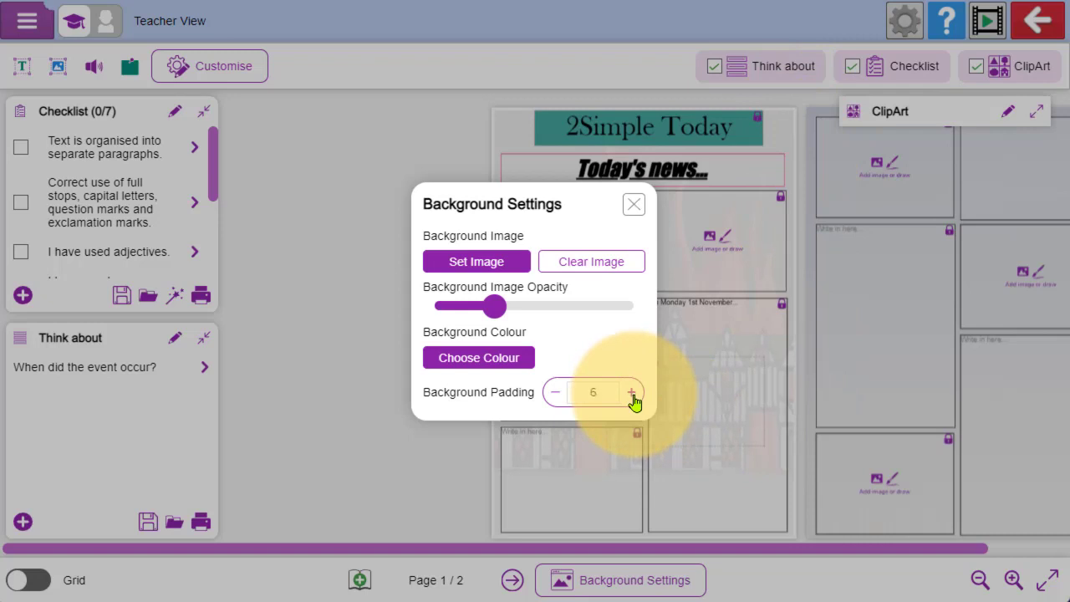
{"action": "left_click", "coordinate": [631, 393]}
{"action": "left_click", "coordinate": [632, 393]}
{"action": "left_click", "coordinate": [632, 393]}
{"action": "left_click", "coordinate": [631, 393]}
{"action": "left_click", "coordinate": [632, 393]}
{"action": "left_click", "coordinate": [631, 393]}
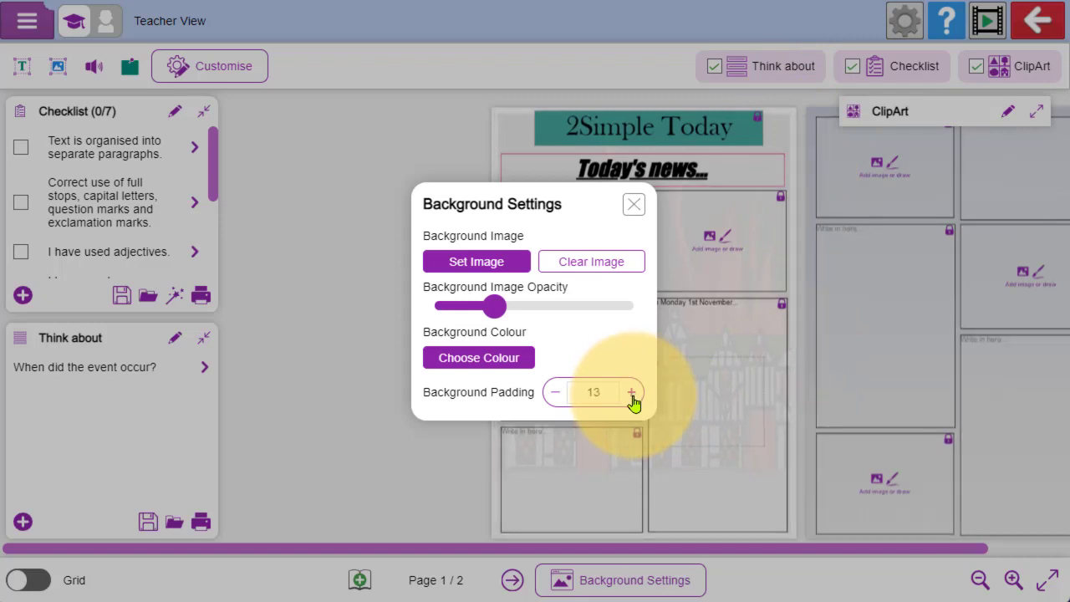
{"action": "left_click", "coordinate": [631, 393]}
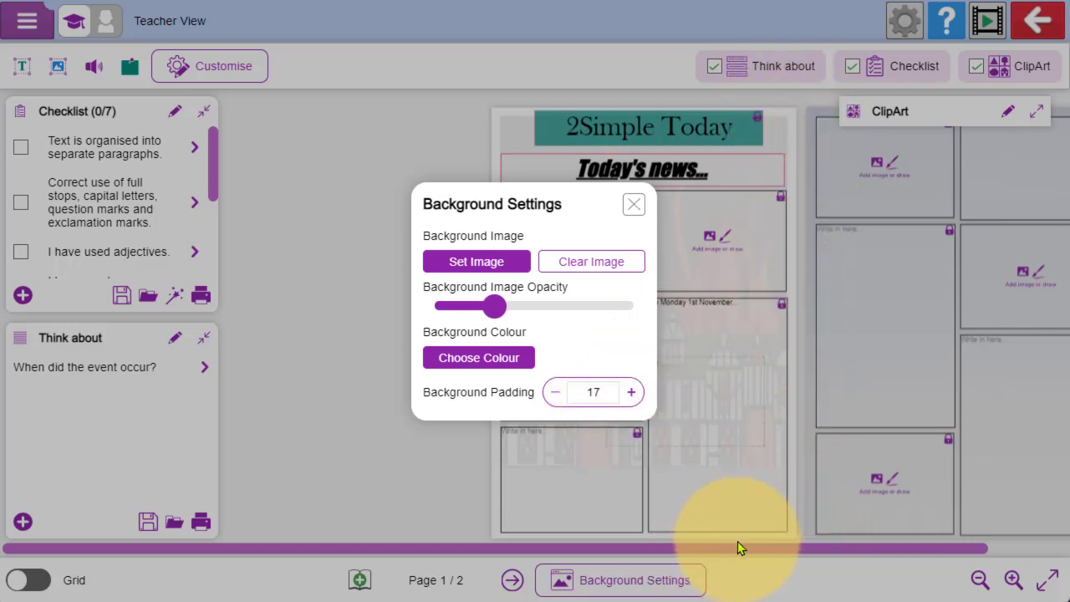
- Clear the page's background image and close the background settings
{"action": "left_click", "coordinate": [604, 272]}
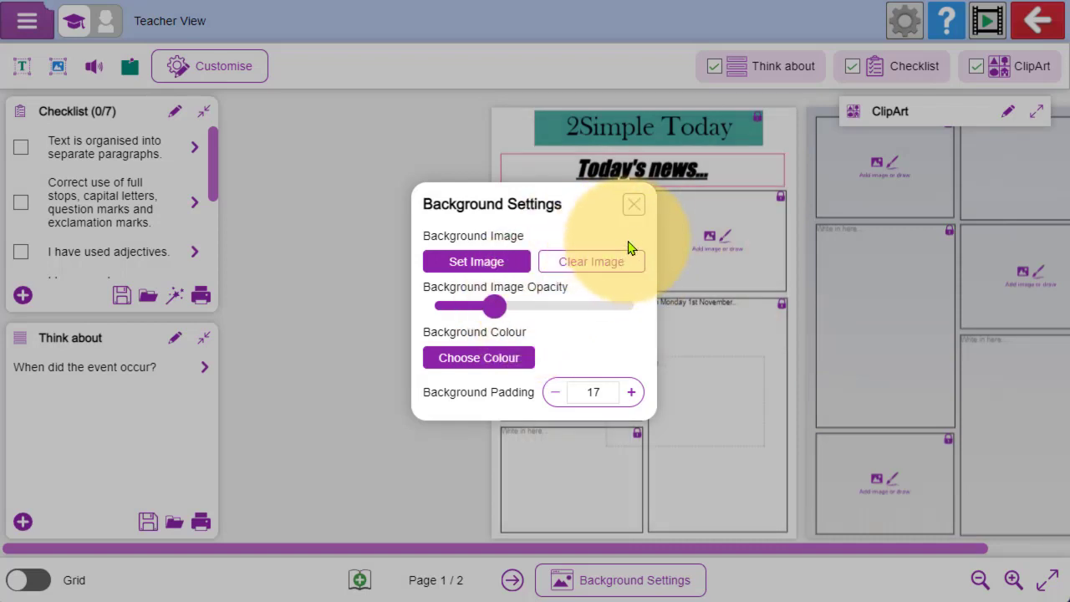
{"action": "left_click", "coordinate": [636, 204]}
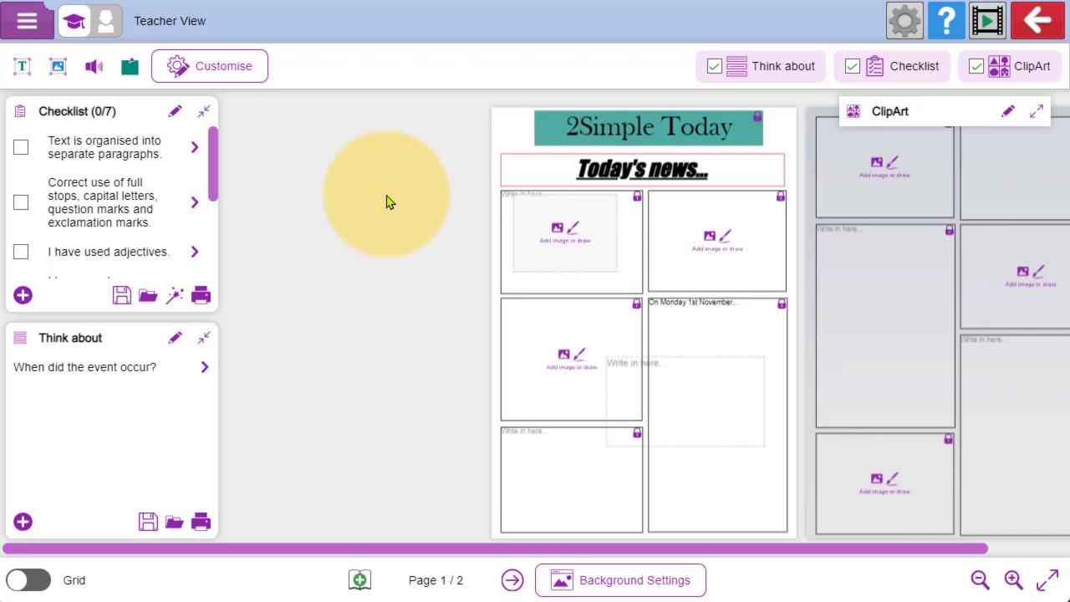
- Save the newspaper template as "2publish" through sharing, review the sharing options and close them
{"action": "left_click", "coordinate": [35, 23]}
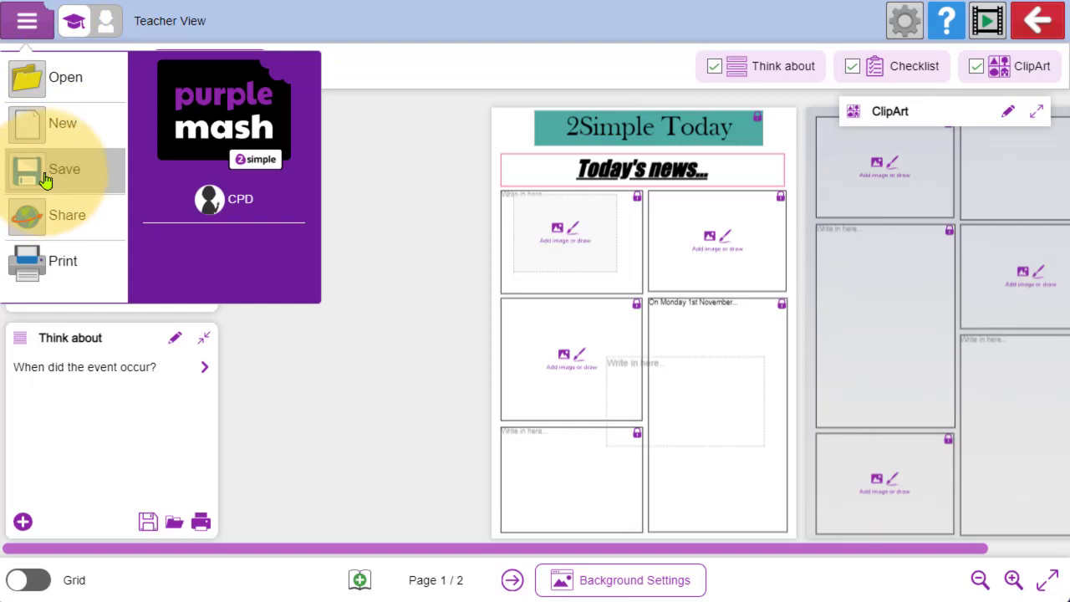
{"action": "left_click", "coordinate": [84, 220]}
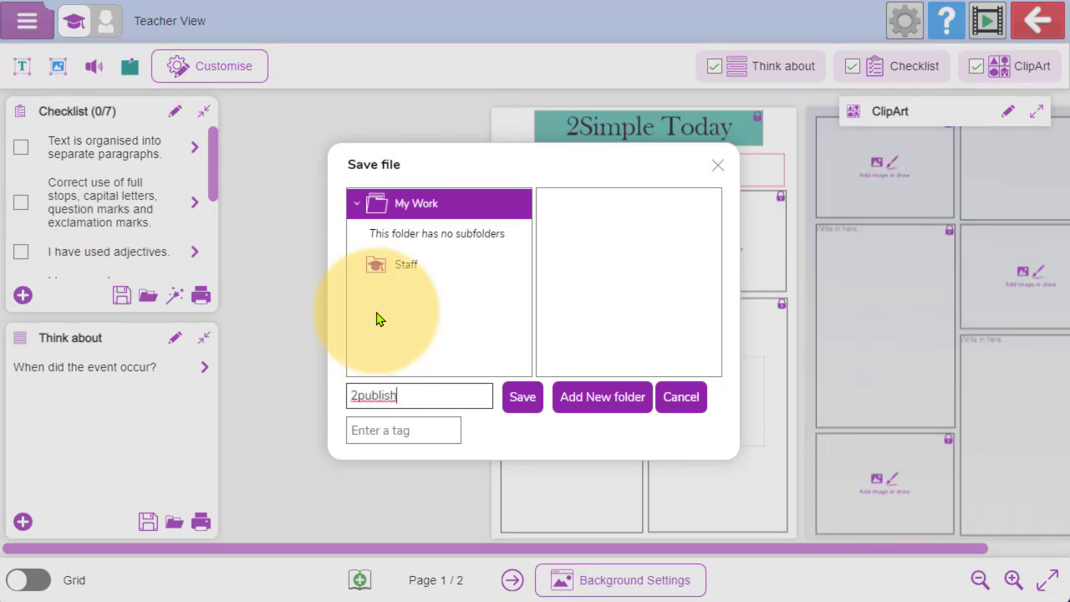
{"action": "left_click", "coordinate": [526, 400]}
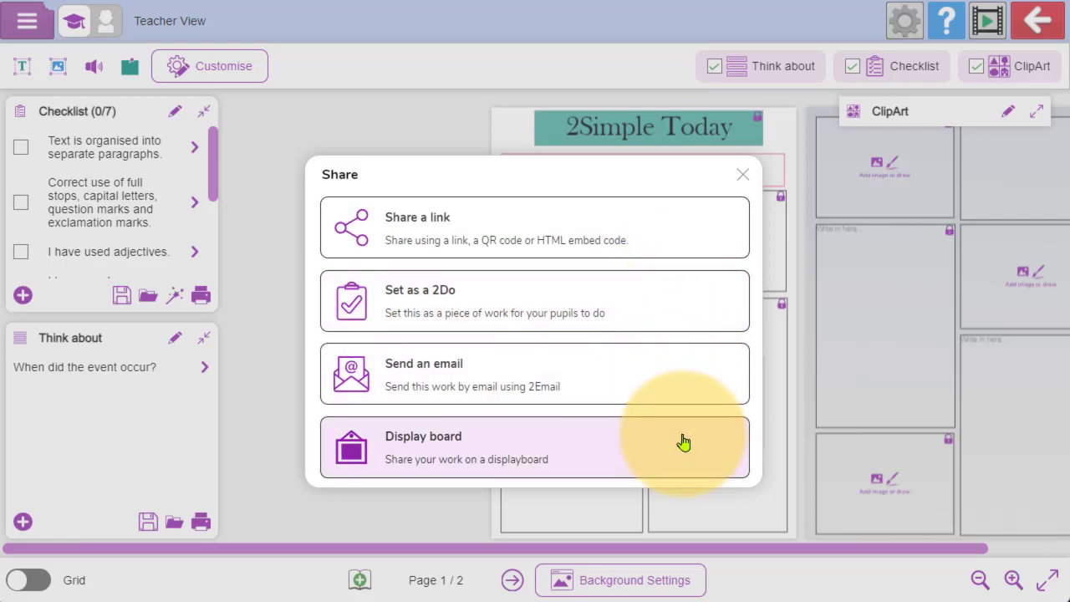
{"action": "left_click", "coordinate": [745, 175]}
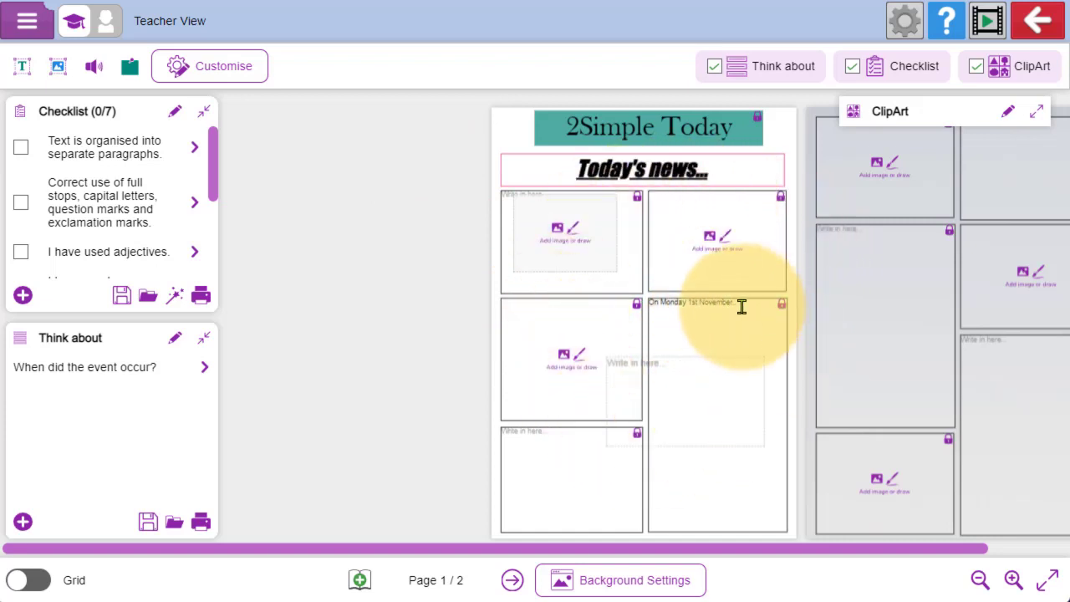
- View the file options, then look at the list of 2Publish help videos and close the Overview video
{"action": "left_click", "coordinate": [23, 26]}
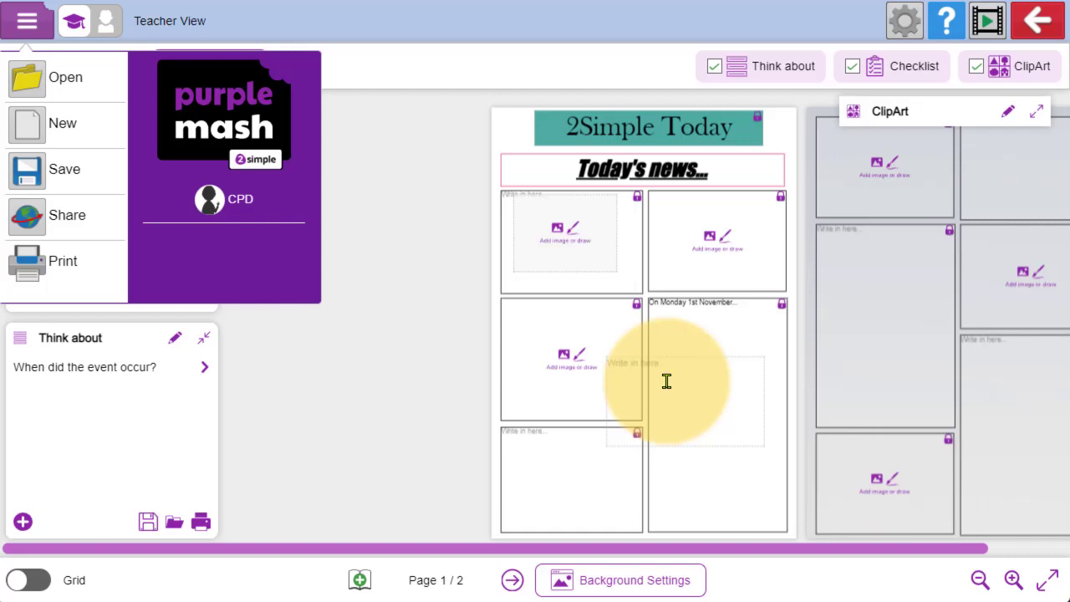
{"action": "left_click", "coordinate": [988, 27]}
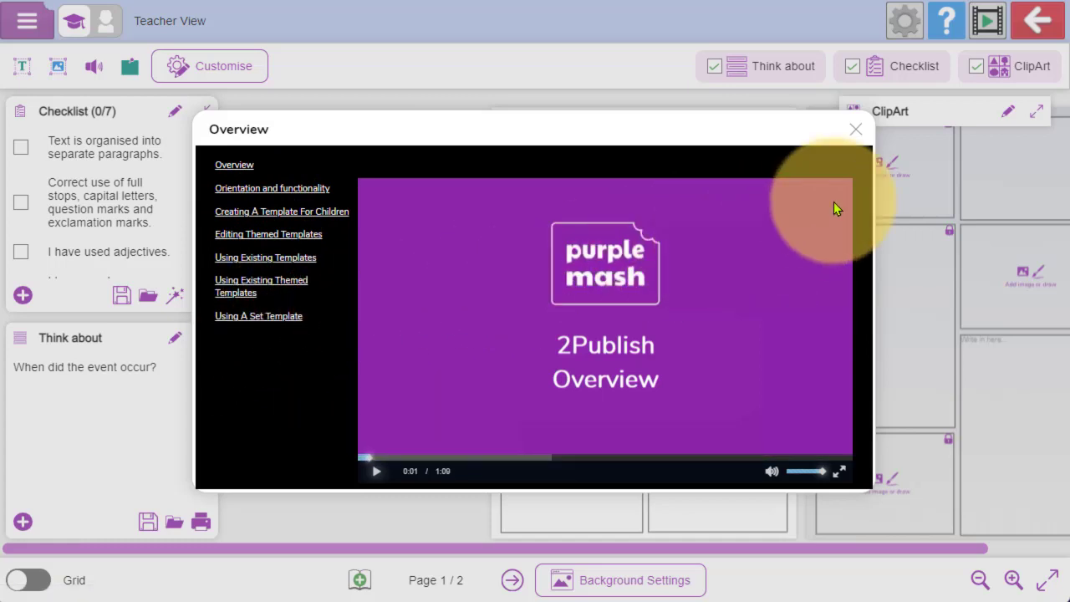
{"action": "left_click", "coordinate": [856, 131]}
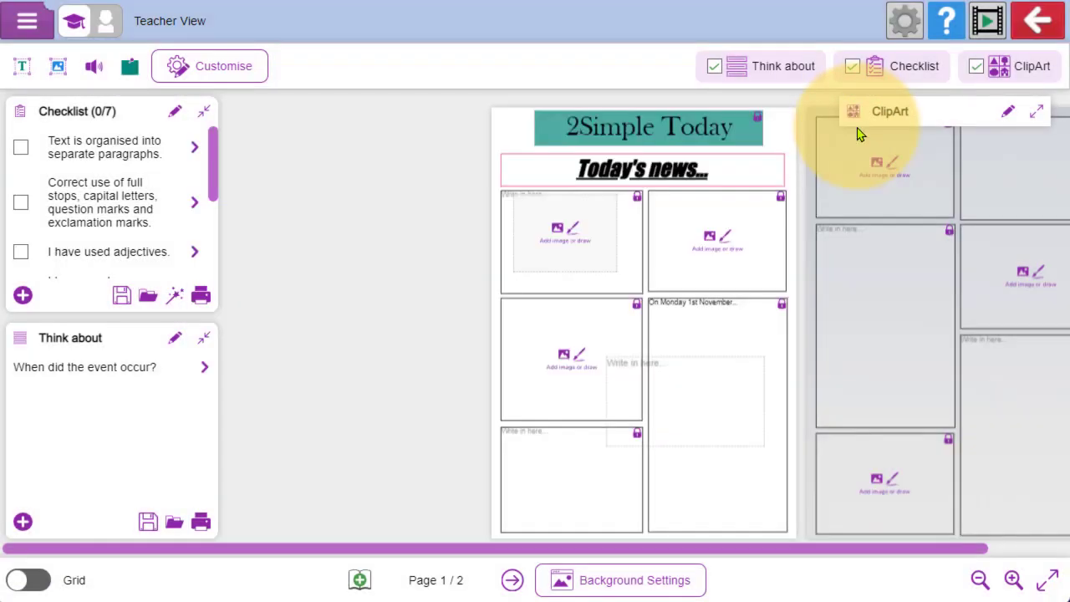
- Exit the template without saving again and return to the Purple Mash home page
{"action": "left_click", "coordinate": [1037, 21]}
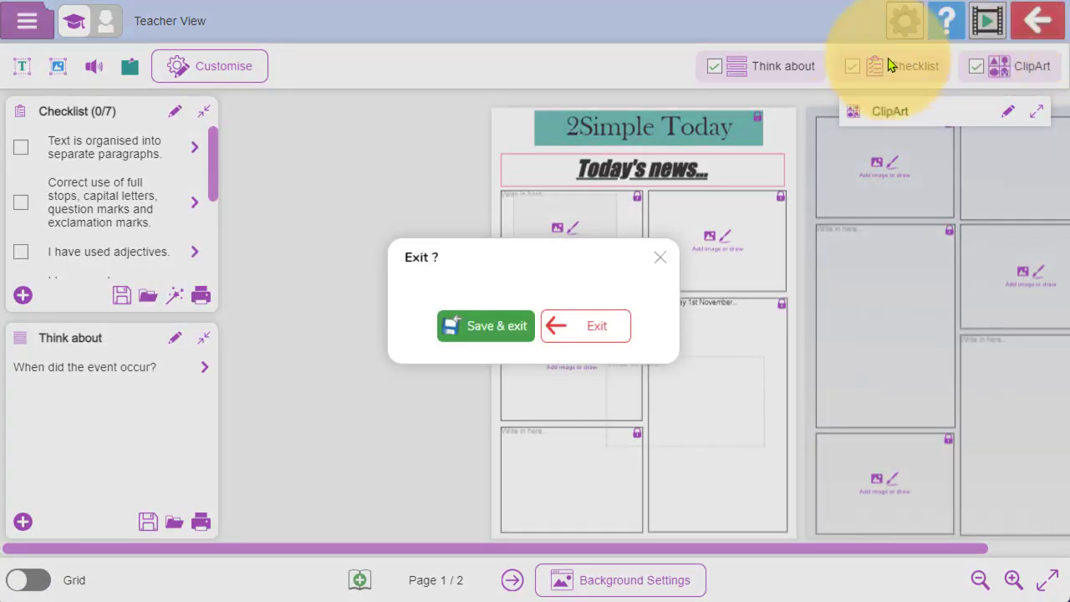
{"action": "left_click", "coordinate": [599, 326]}
{"action": "left_click", "coordinate": [43, 89]}
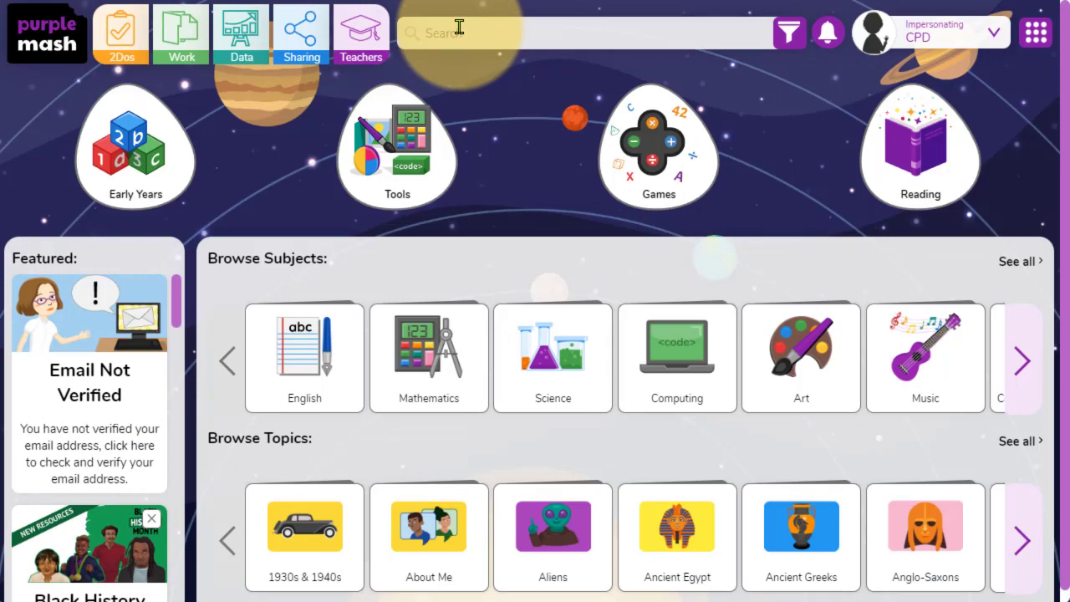
- Search the resources for "greeks", launch the Ancient Greek Food writing project and dismiss its introduction
{"action": "type", "text": "g"}
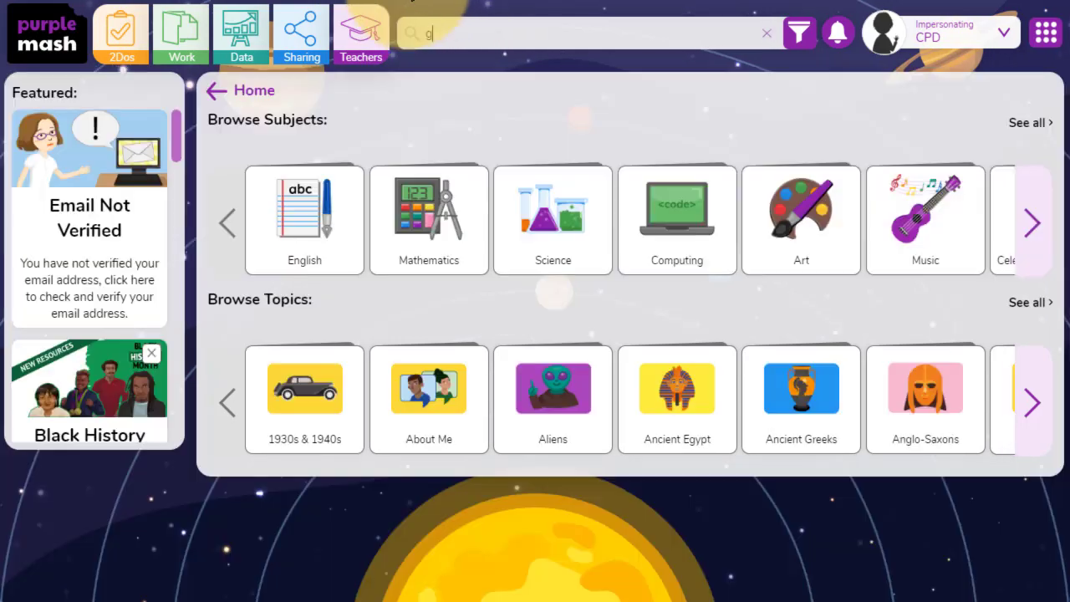
{"action": "type", "text": "reeks"}
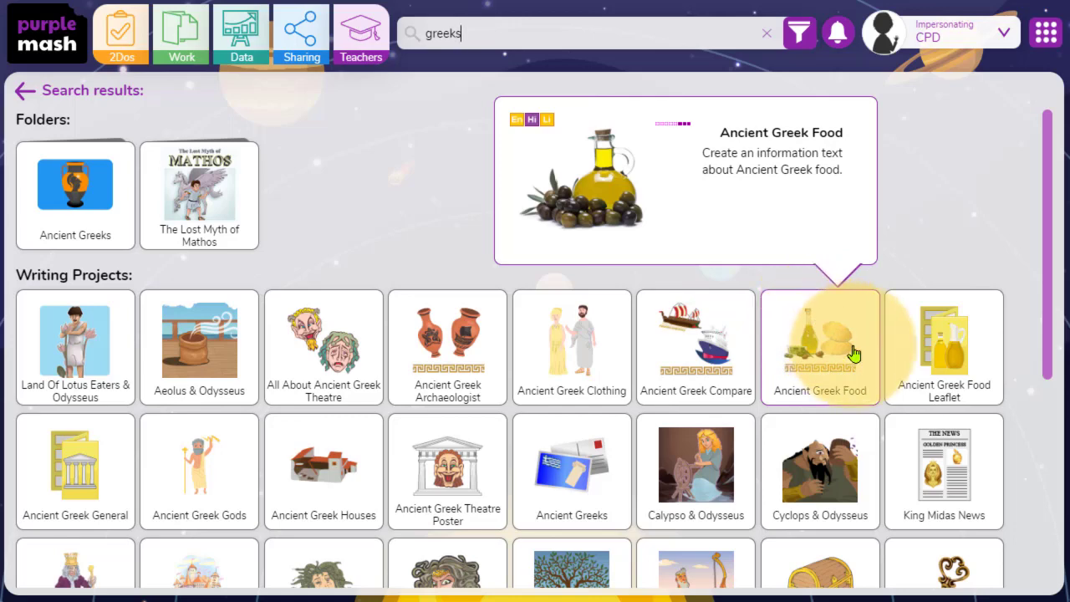
{"action": "left_click", "coordinate": [823, 330]}
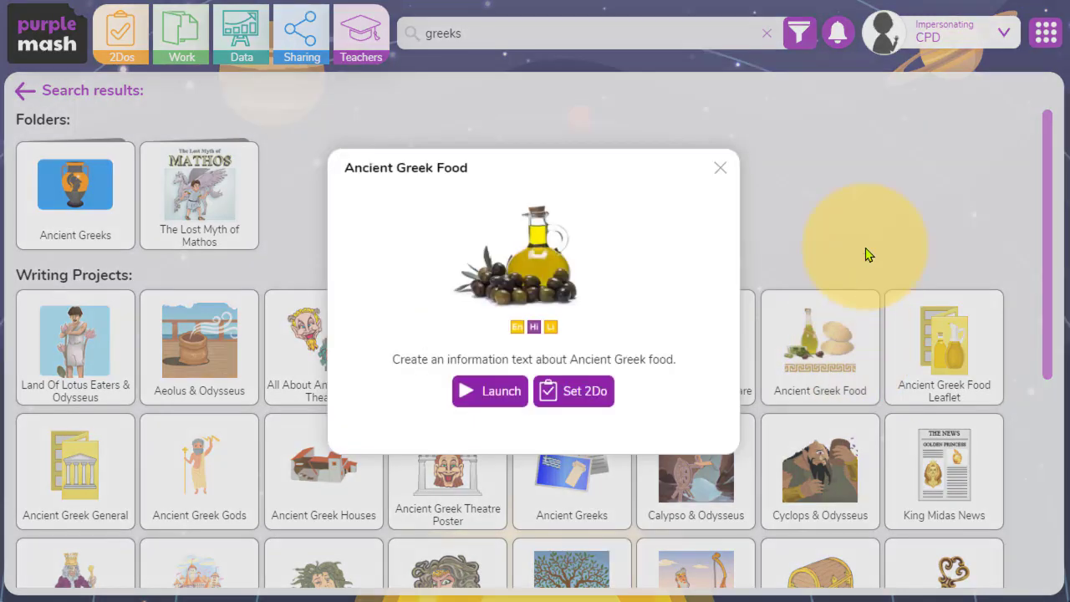
{"action": "left_click", "coordinate": [485, 392]}
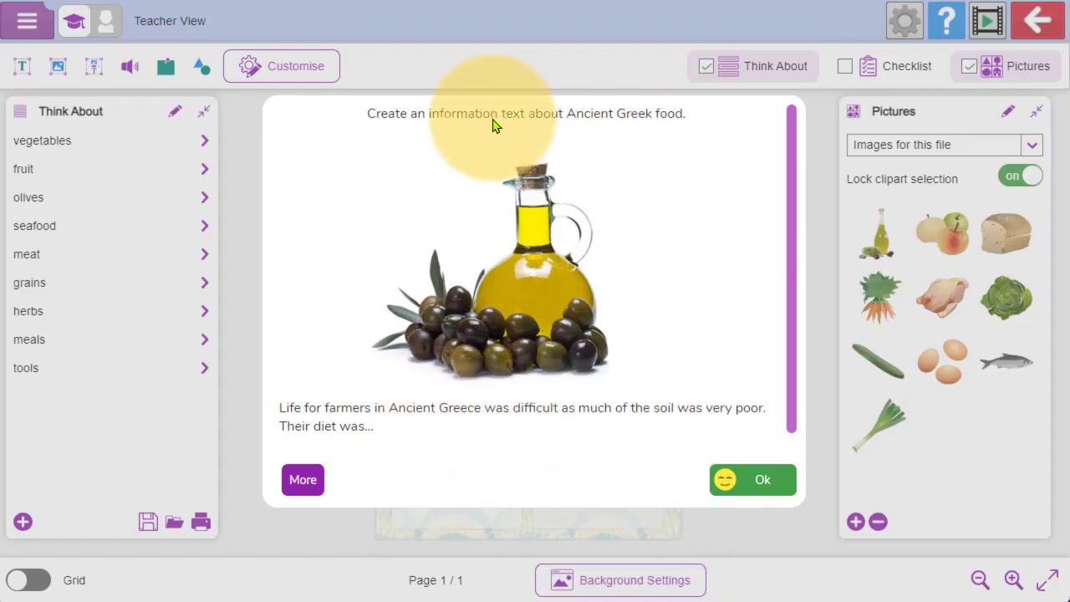
{"action": "left_click", "coordinate": [740, 472]}
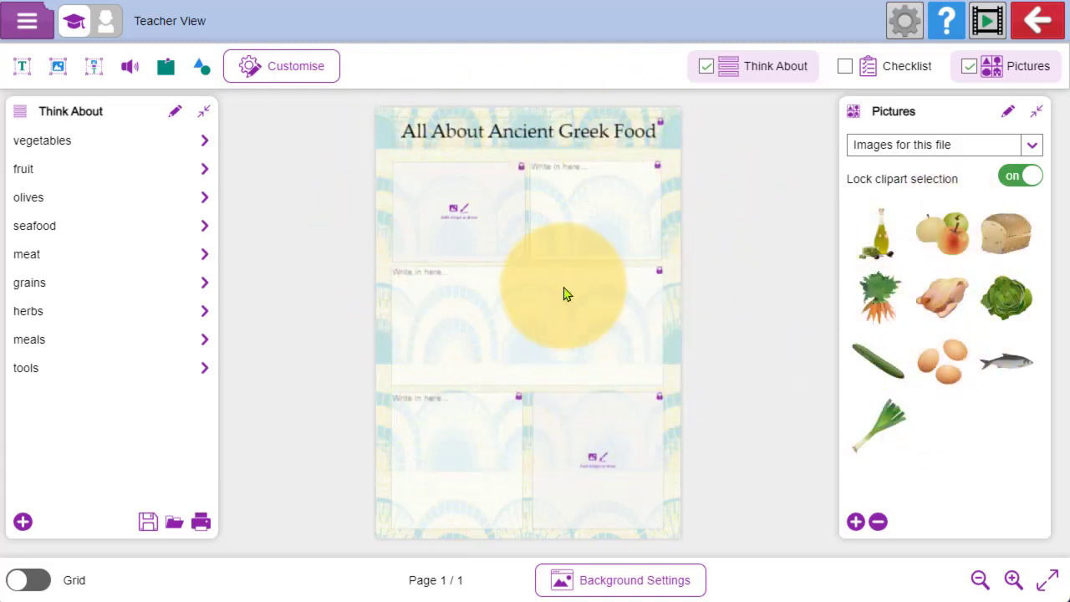
- Review the writing tips and starter text for vegetables, fruit, olives and seafood in the Think About prompts
{"action": "left_click", "coordinate": [191, 148]}
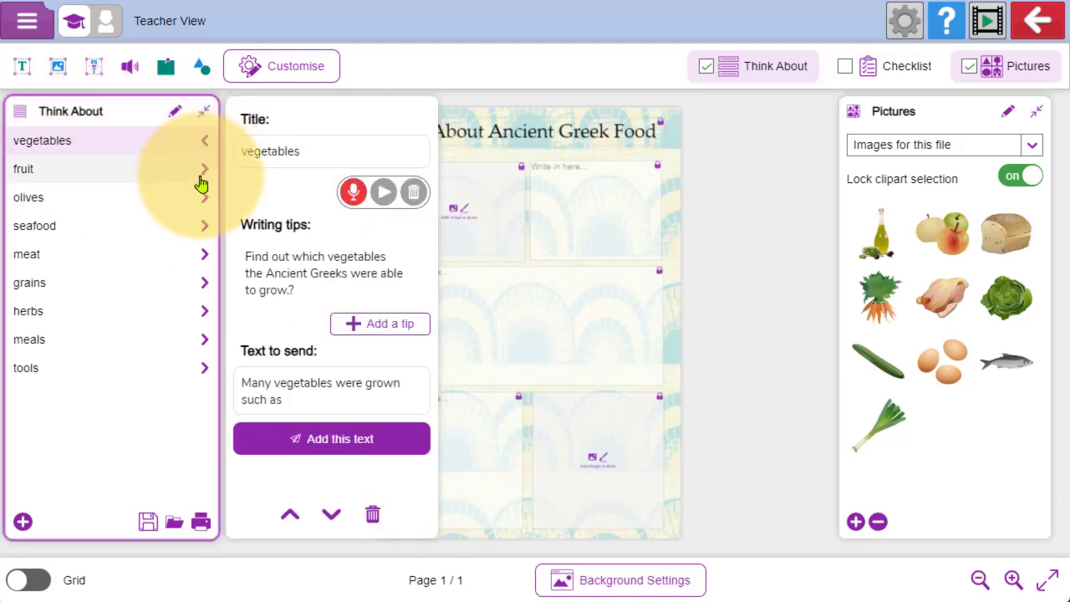
{"action": "left_click", "coordinate": [200, 177]}
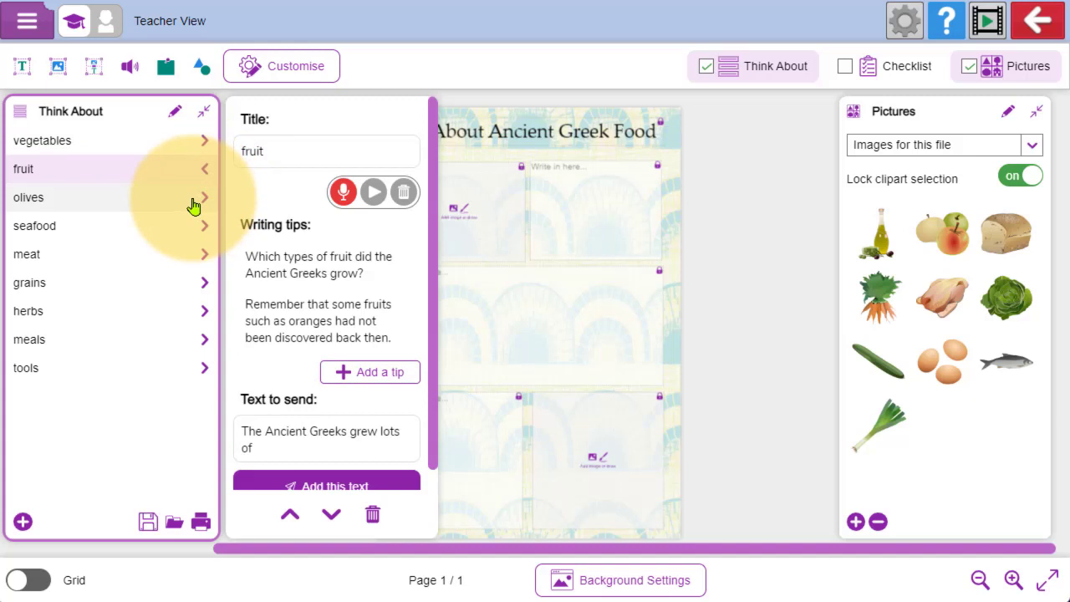
{"action": "left_click", "coordinate": [193, 205]}
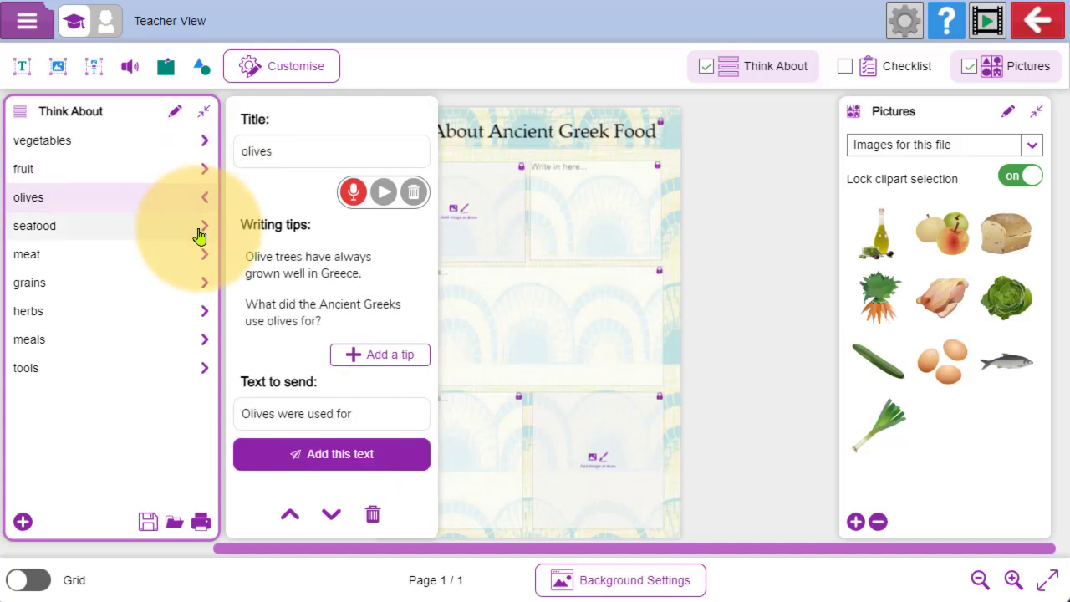
{"action": "left_click", "coordinate": [199, 236]}
{"action": "left_click_drag", "start_coordinate": [239, 365], "coordinate": [427, 370]}
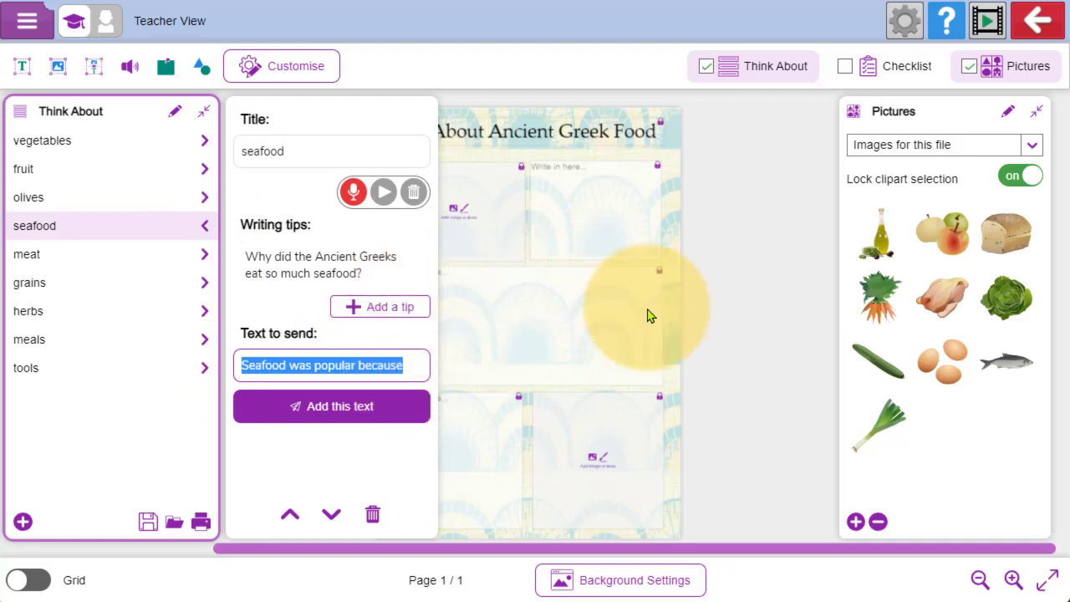
{"action": "left_click", "coordinate": [717, 255]}
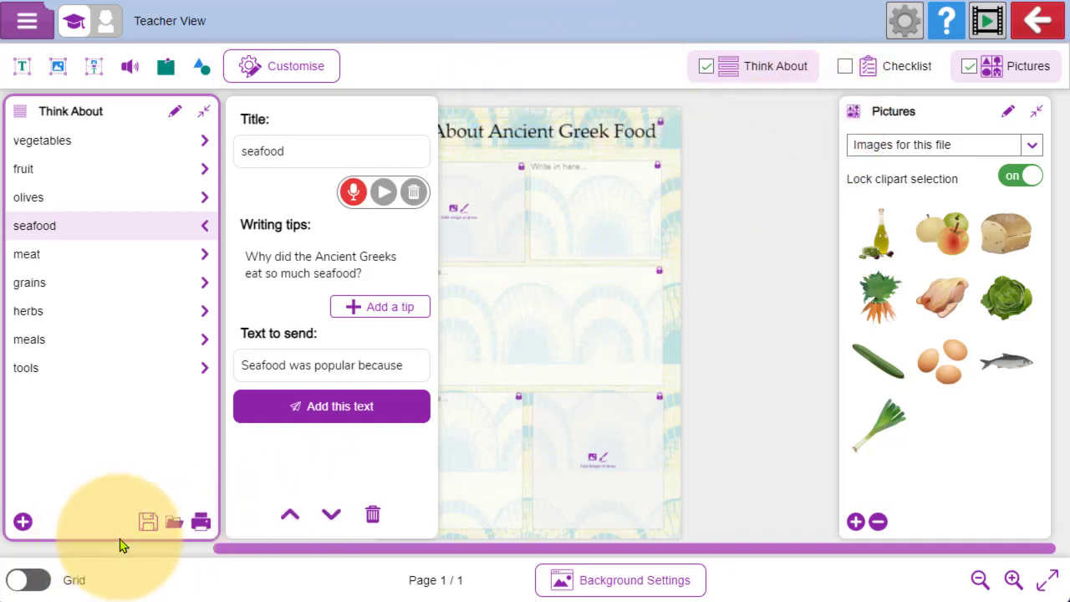
- Enable the pupil checklist, load the "Example checklist - KS2 Geography" into it, and hide the checklist again
{"action": "left_click", "coordinate": [844, 70]}
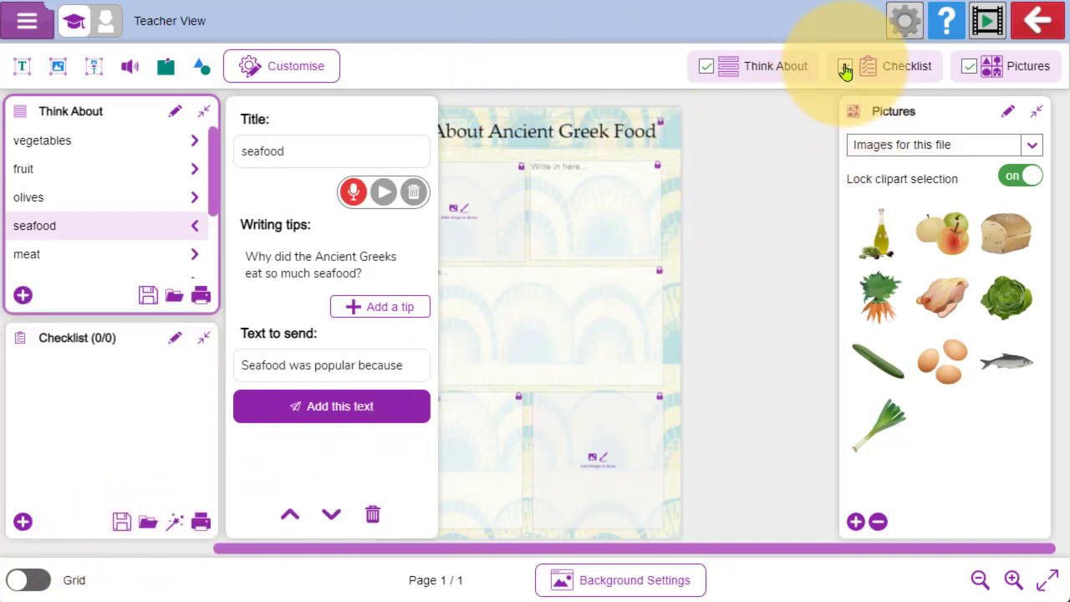
{"action": "left_click", "coordinate": [176, 525]}
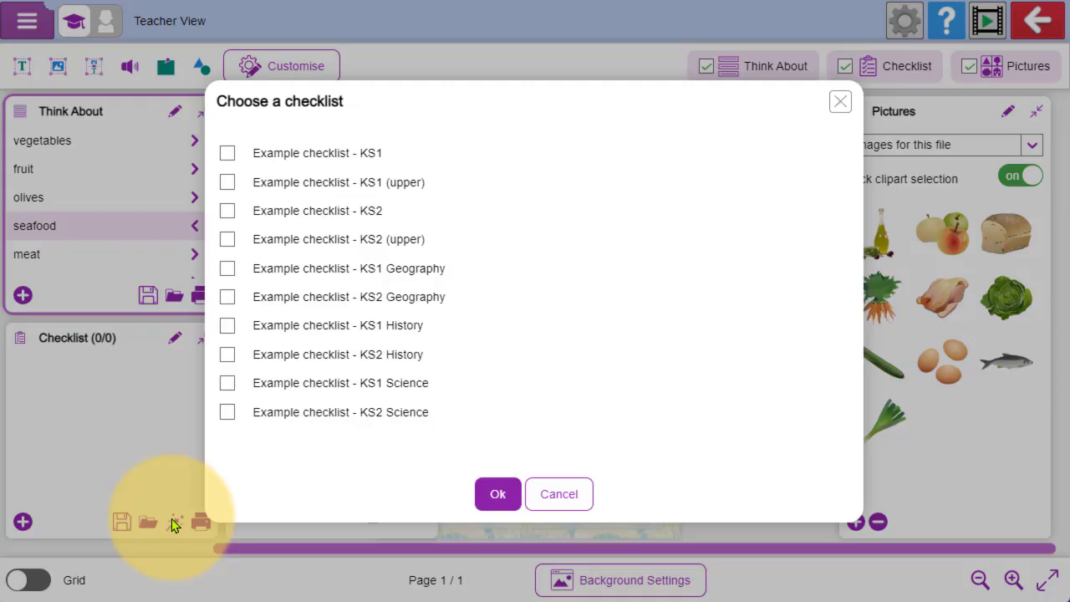
{"action": "left_click", "coordinate": [225, 300]}
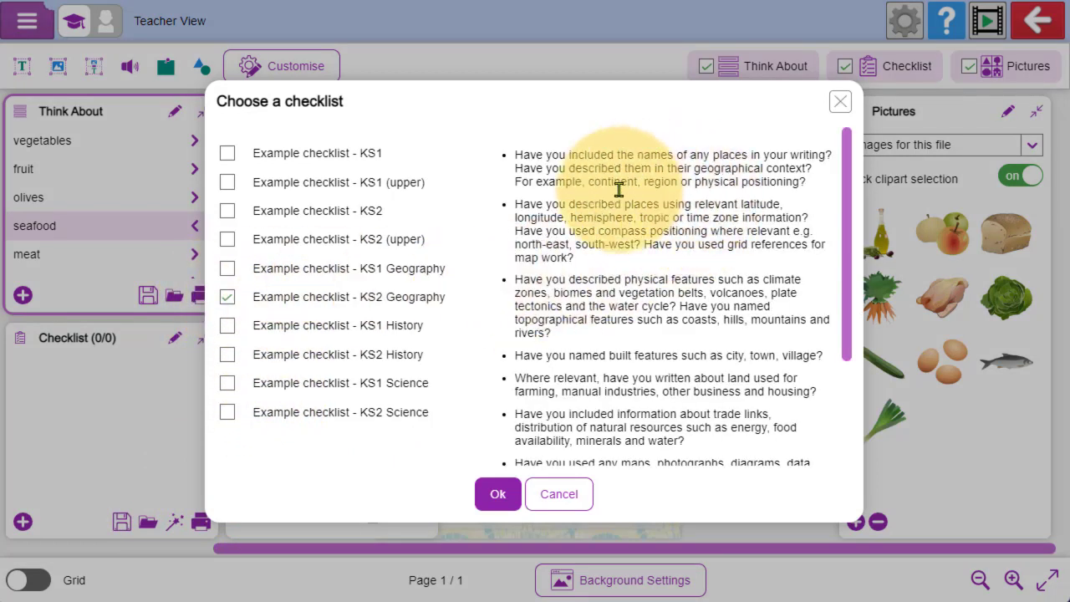
{"action": "left_click_drag", "start_coordinate": [844, 216], "coordinate": [853, 351]}
{"action": "left_click", "coordinate": [500, 493]}
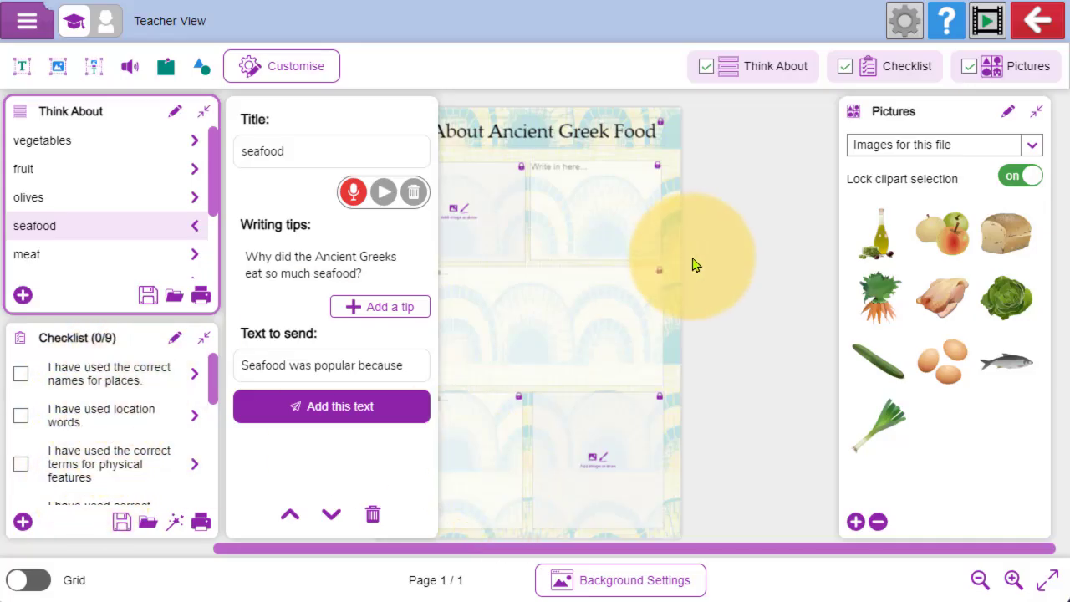
{"action": "left_click", "coordinate": [843, 66]}
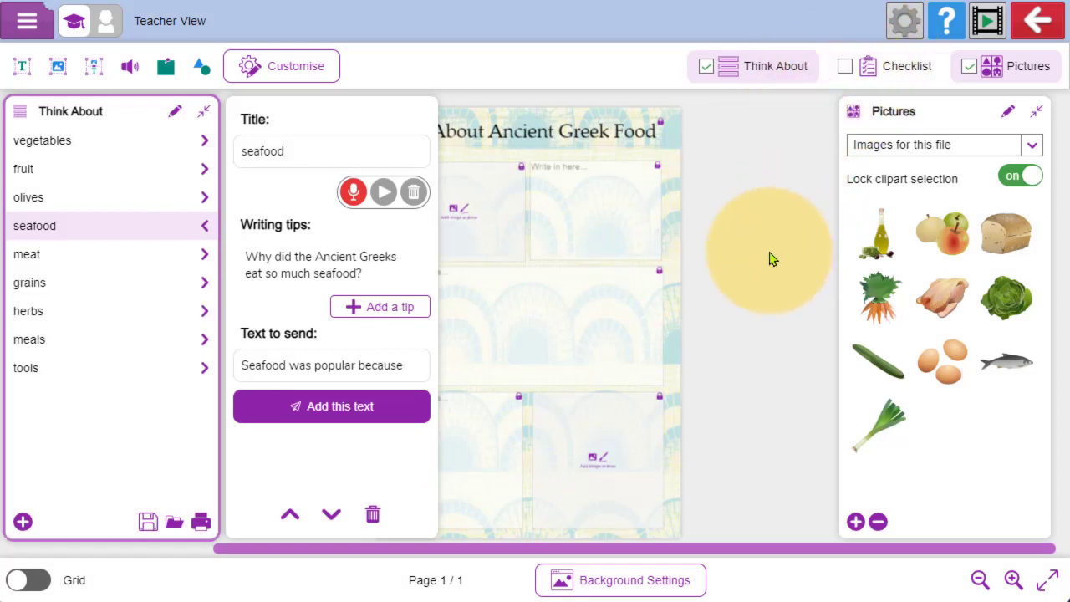
- Collapse the Think About prompts, then view the clipart and file sources for adding project pictures and close them without choosing one
{"action": "left_click", "coordinate": [204, 112]}
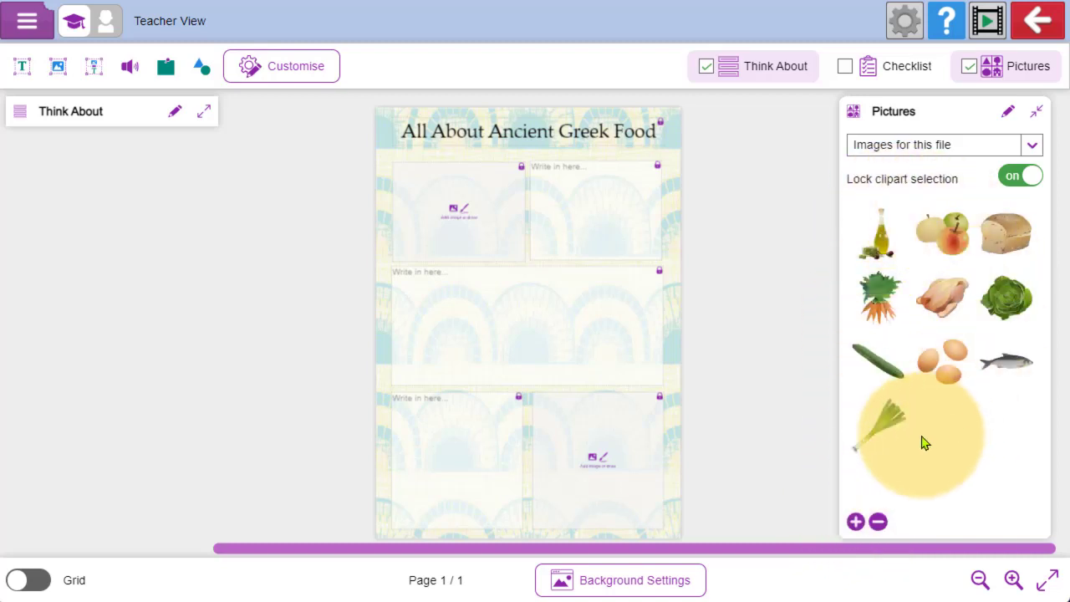
{"action": "left_click", "coordinate": [856, 523]}
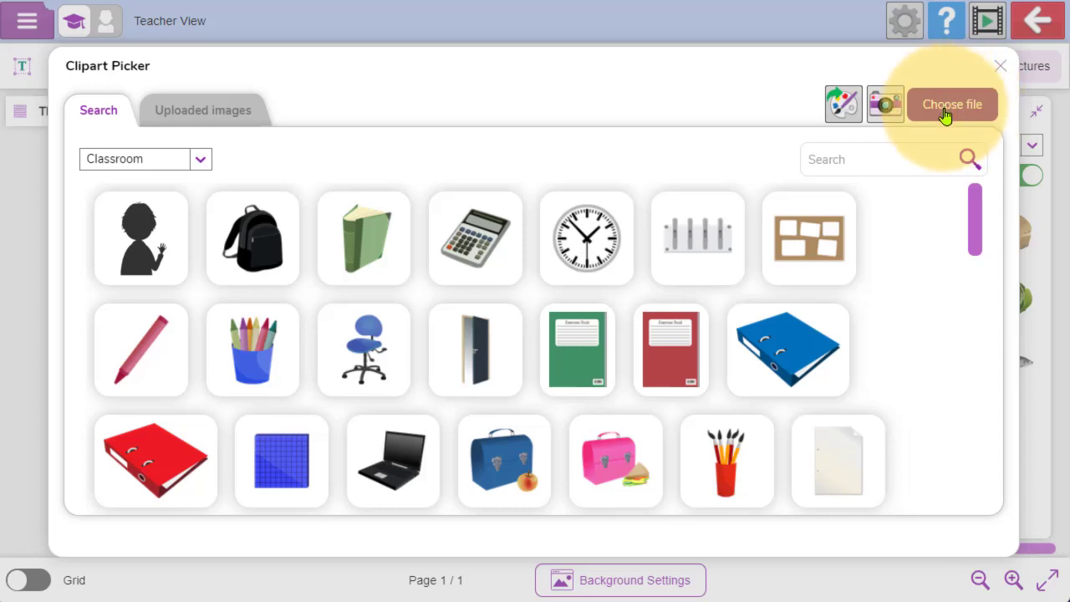
{"action": "left_click", "coordinate": [944, 112]}
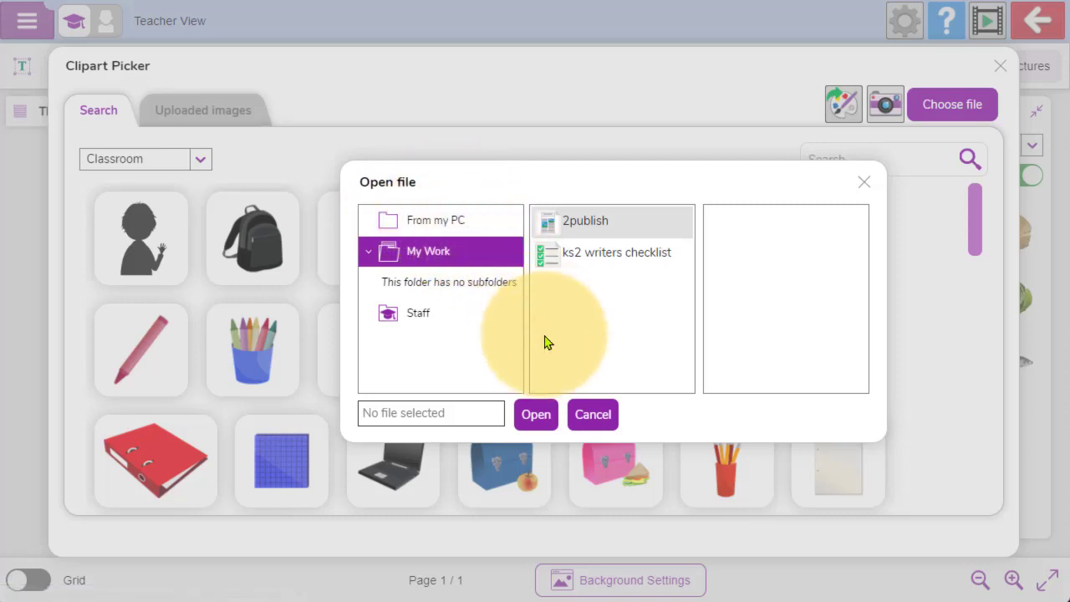
{"action": "left_click", "coordinate": [593, 416]}
{"action": "left_click", "coordinate": [1000, 66]}
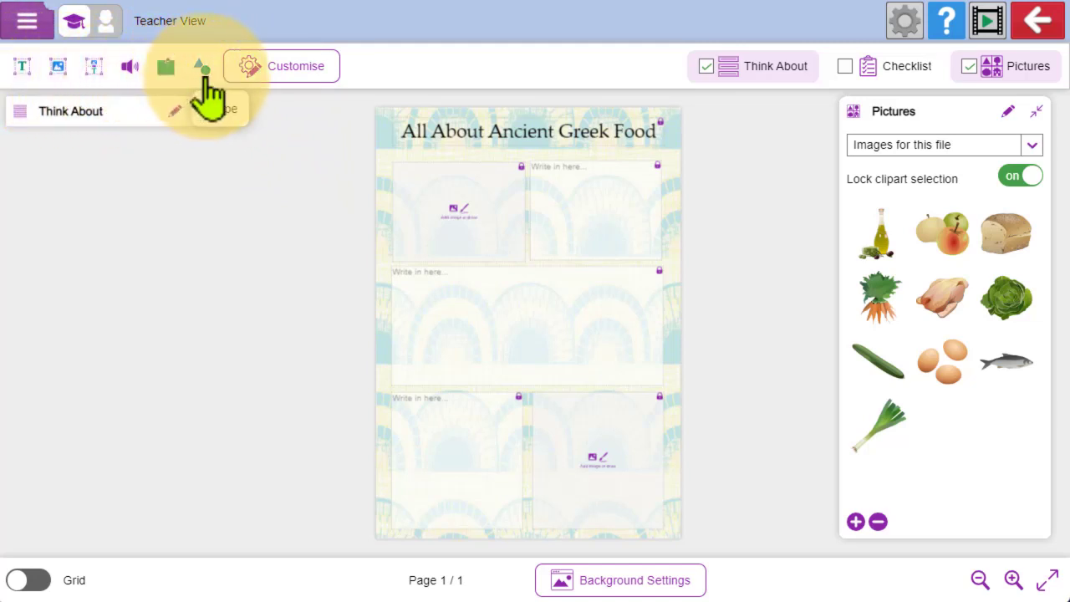
- Remove Text Box, Image, Image & Text, Post It Note and Shape from the children's toolbar, leaving Sound, and check the result in Child View
{"action": "left_click", "coordinate": [273, 68]}
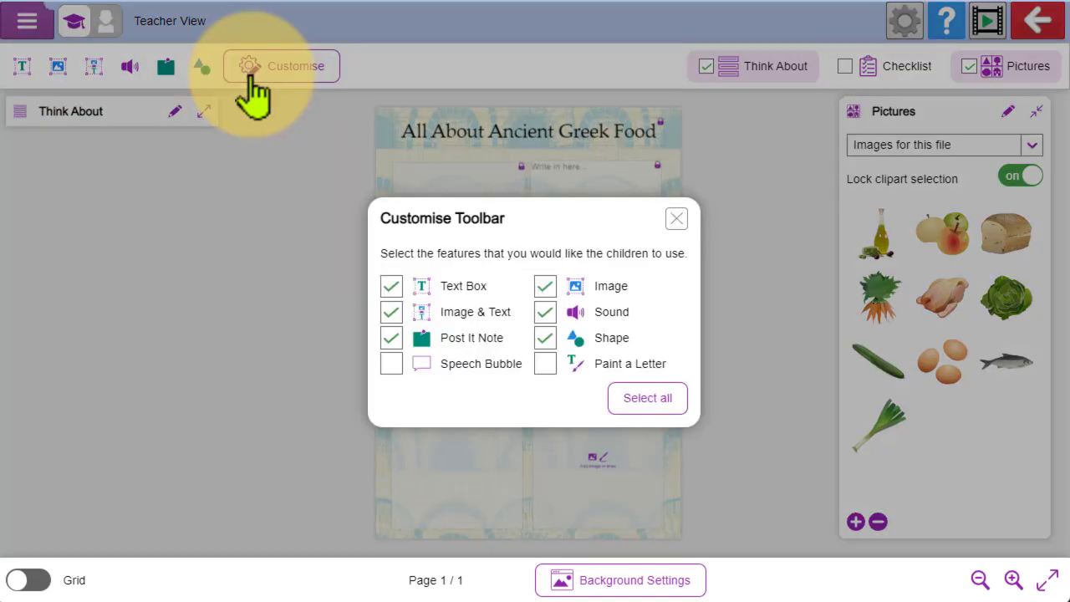
{"action": "left_click", "coordinate": [392, 337]}
{"action": "left_click", "coordinate": [391, 312]}
{"action": "left_click", "coordinate": [545, 339]}
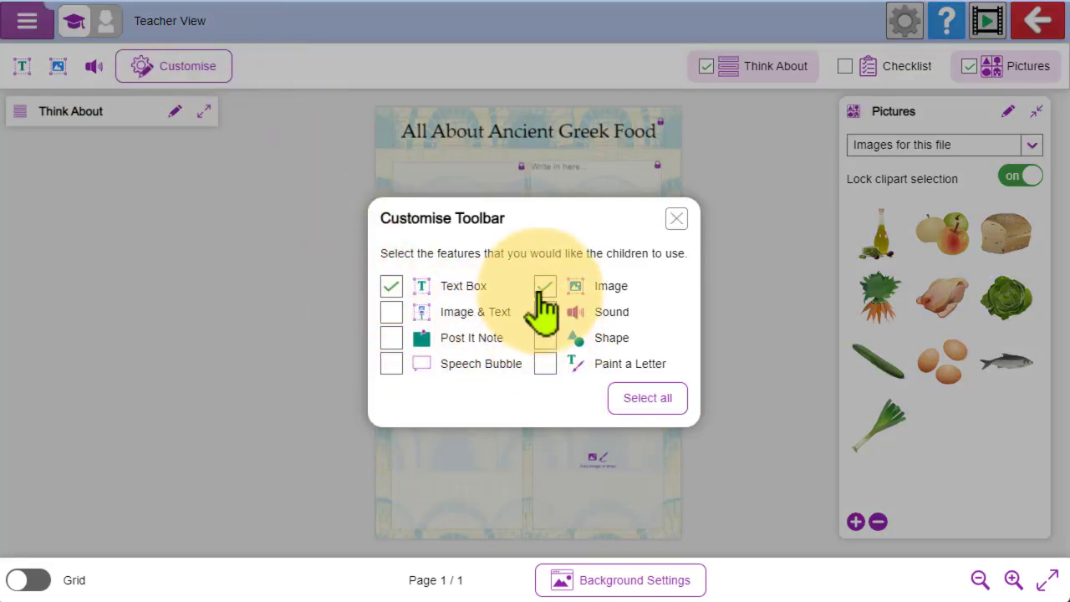
{"action": "left_click", "coordinate": [543, 289]}
{"action": "left_click", "coordinate": [391, 286]}
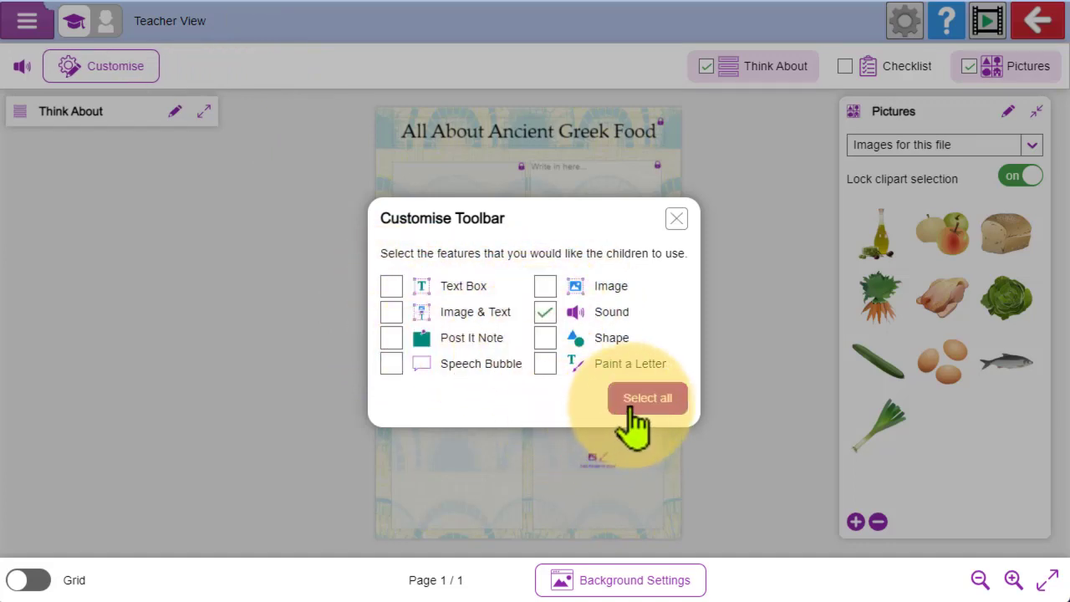
{"action": "left_click", "coordinate": [676, 220]}
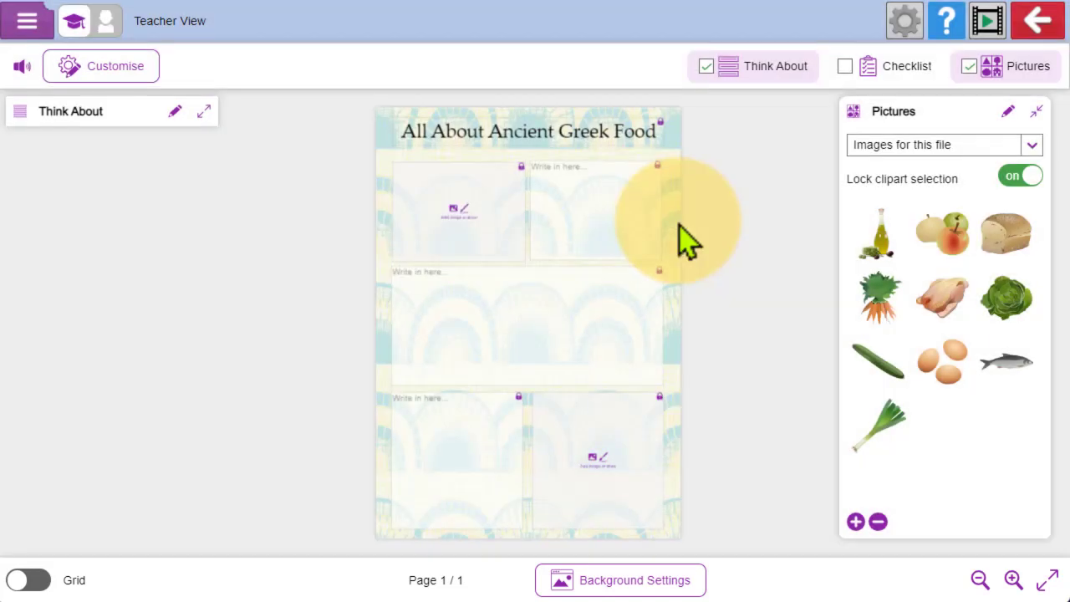
{"action": "left_click", "coordinate": [105, 22]}
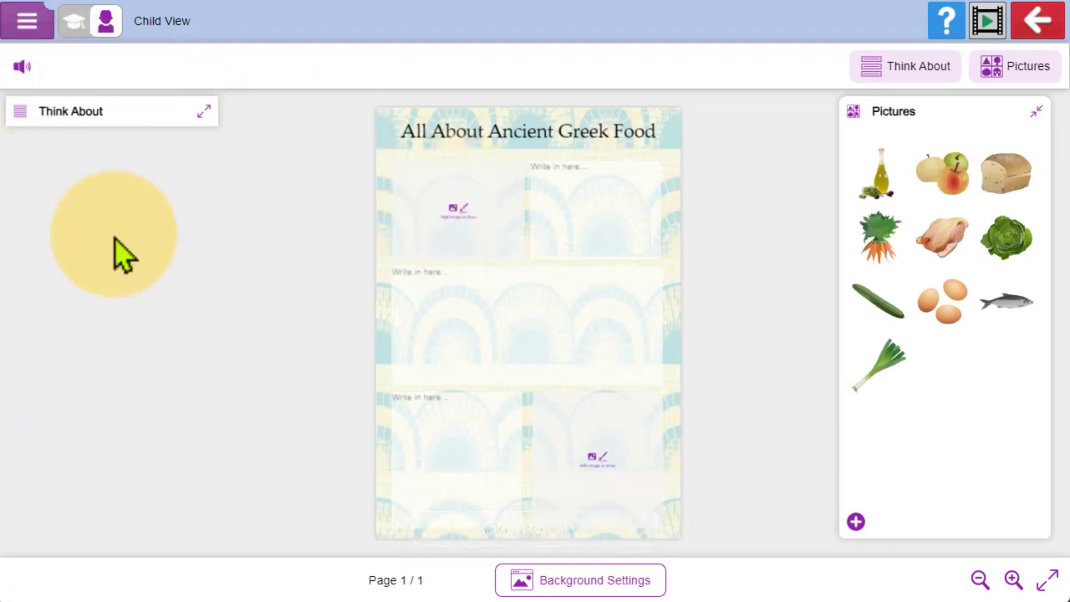
{"action": "left_click", "coordinate": [75, 22]}
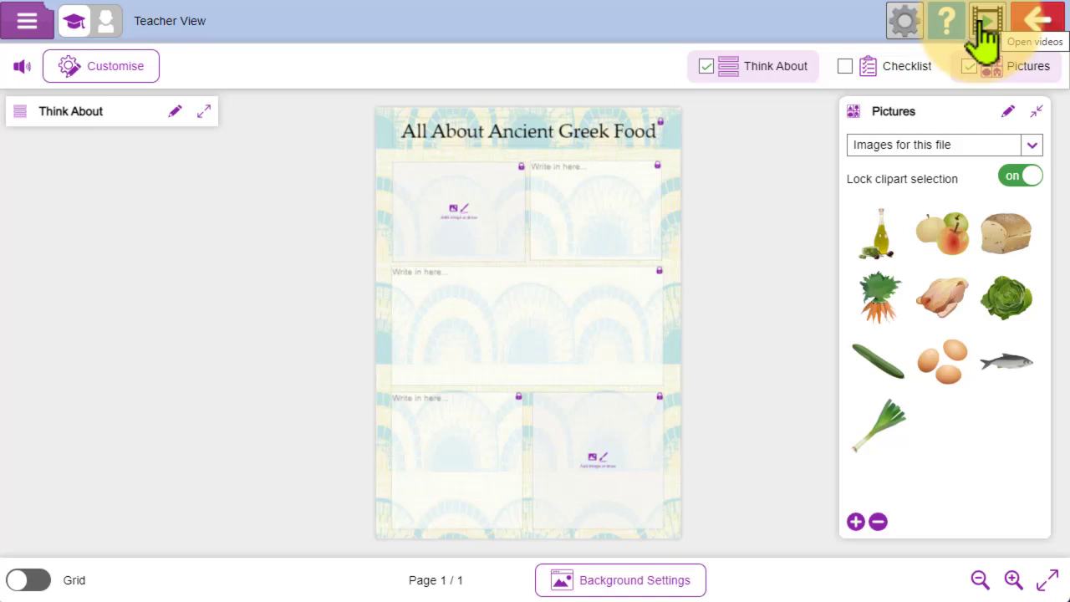
- Exit the Ancient Greek Food project and return to the Purple Mash home page
{"action": "left_click", "coordinate": [1034, 34]}
{"action": "left_click", "coordinate": [599, 333]}
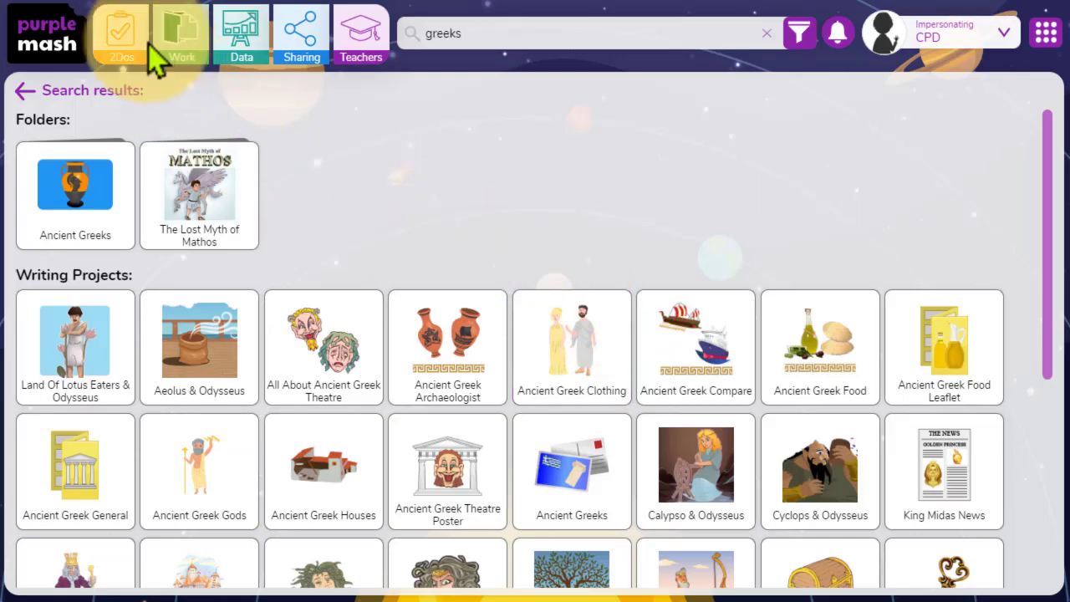
{"action": "left_click", "coordinate": [61, 41]}
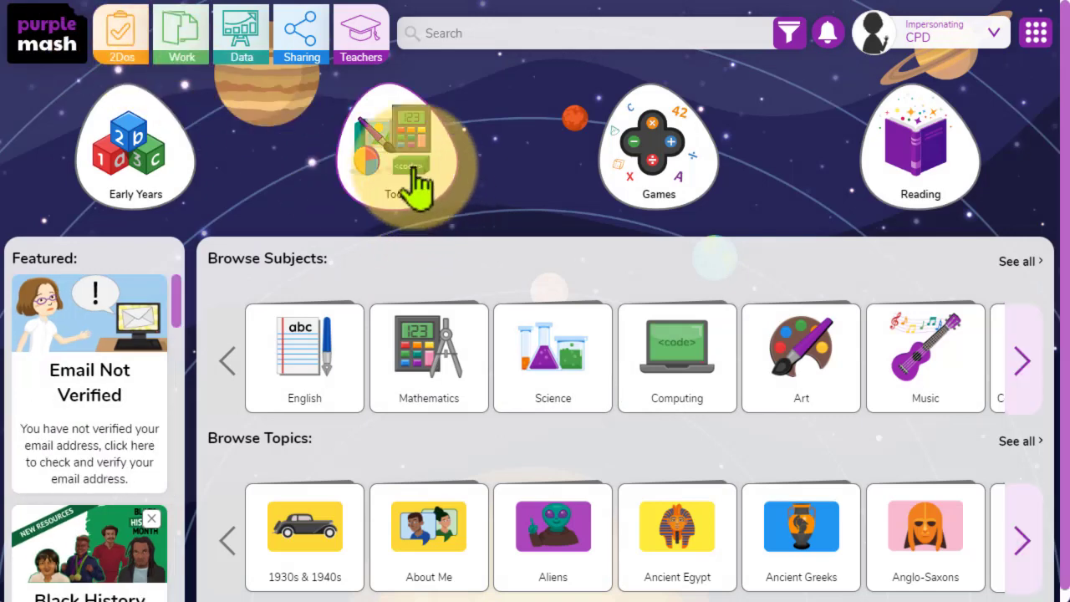
- Open 2Publish from the English tools and look through its full range of templates
{"action": "left_click", "coordinate": [418, 188]}
{"action": "scroll", "coordinate": [468, 322], "scroll_direction": "down", "scroll_amount": 3}
{"action": "mouse_move", "coordinate": [326, 335]}
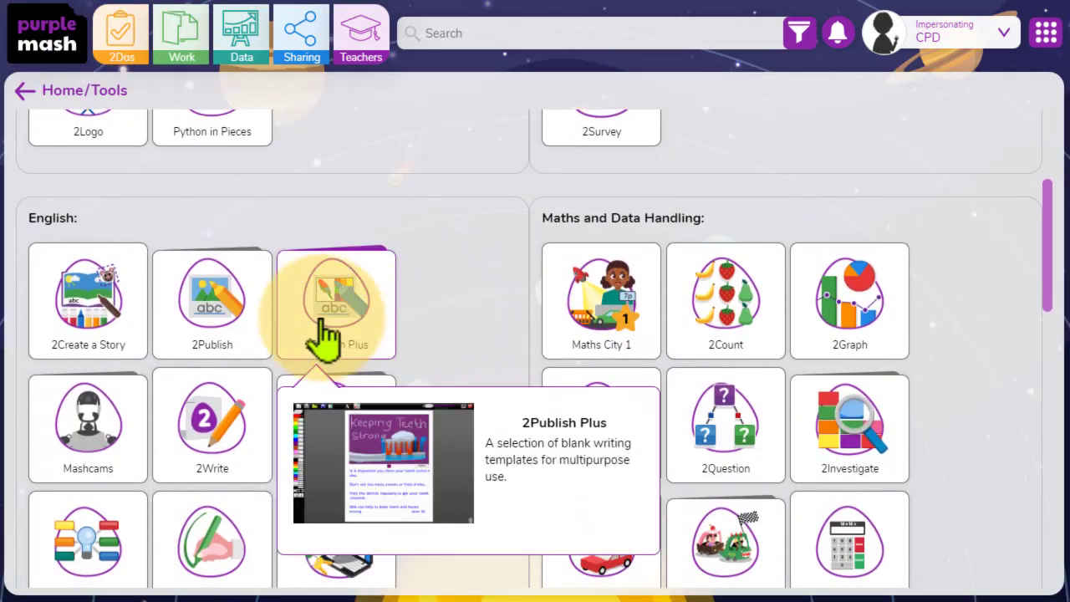
{"action": "left_click", "coordinate": [232, 326]}
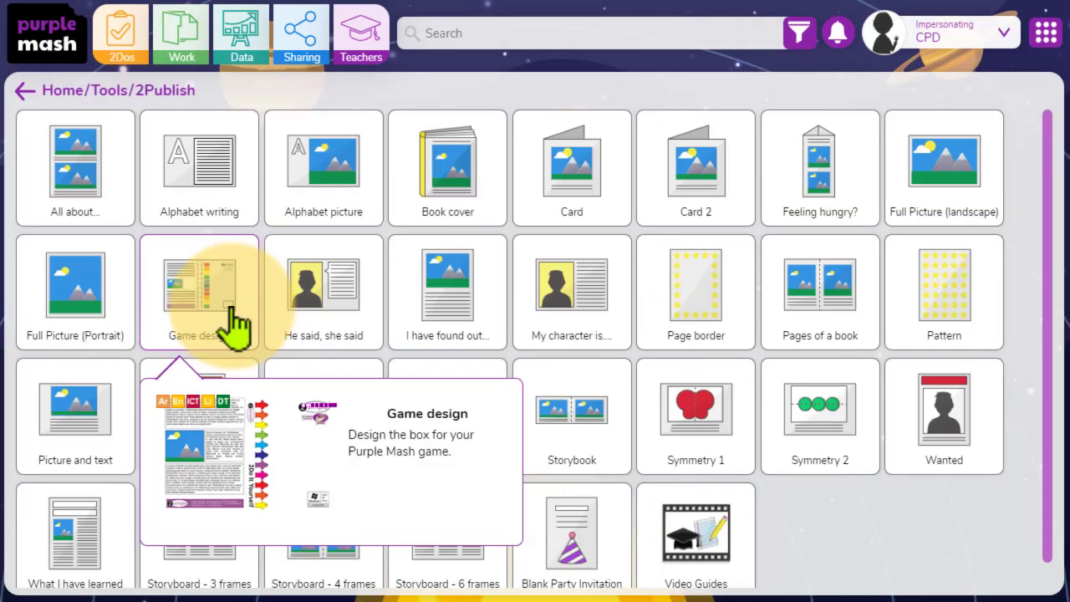
{"action": "scroll", "coordinate": [836, 510], "scroll_direction": "down", "scroll_amount": 1}
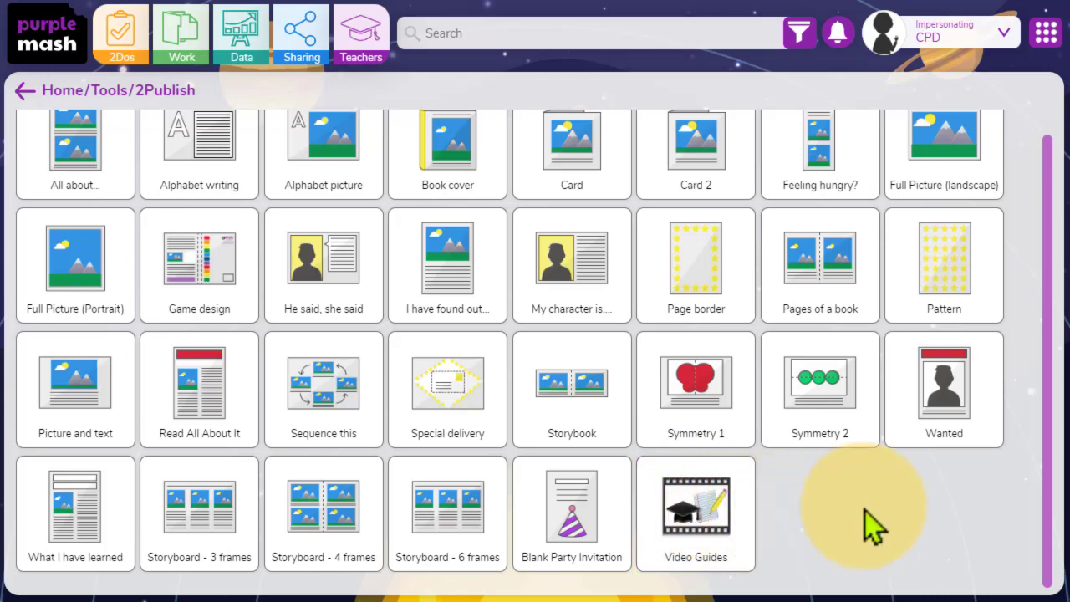
{"action": "scroll", "coordinate": [962, 502], "scroll_direction": "up", "scroll_amount": 1}
{"action": "mouse_move", "coordinate": [891, 293]}
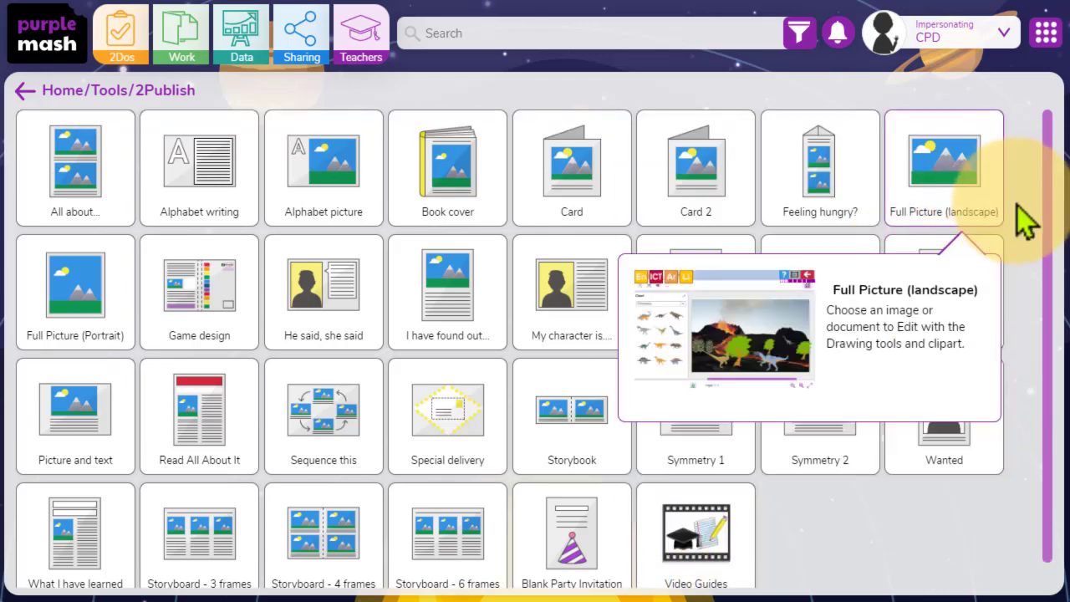